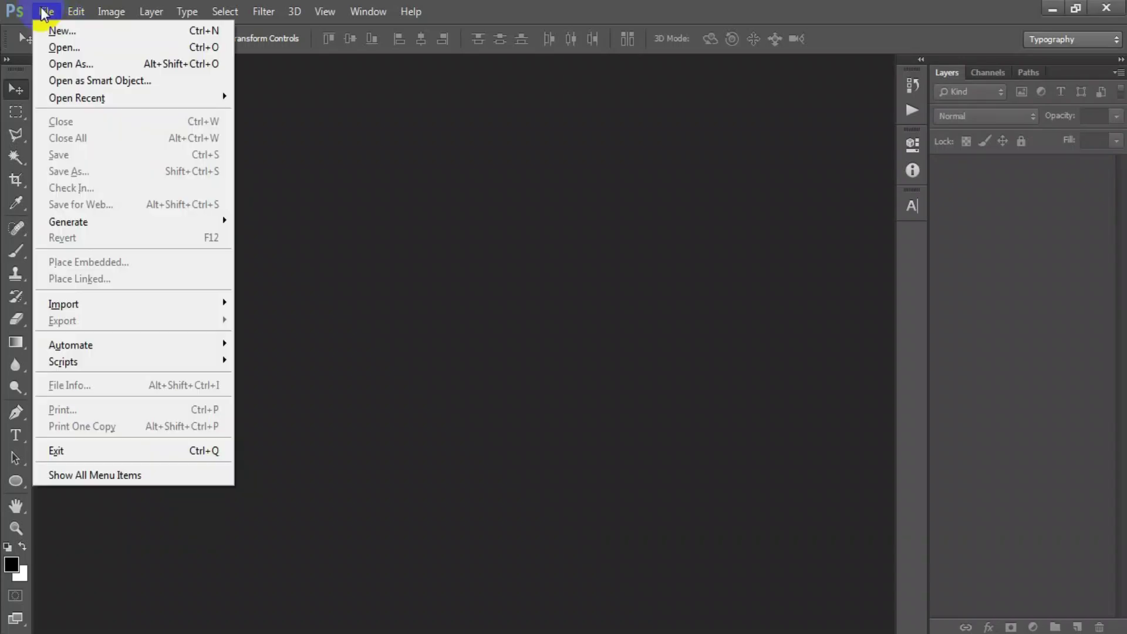
# - Create a 1640 × 624 px, 300 ppi white-background document and dock it as a tab
pyautogui.moveTo(460, 254); pyautogui.dragTo(406, 257)
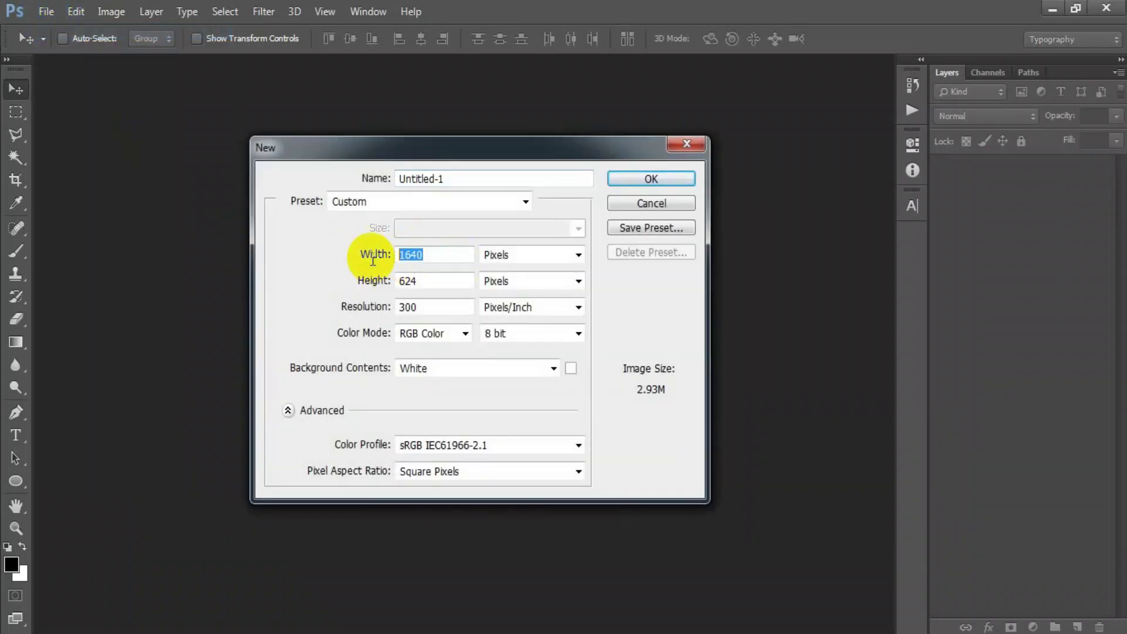
pyautogui.press('Tab')
pyautogui.press('Tab')
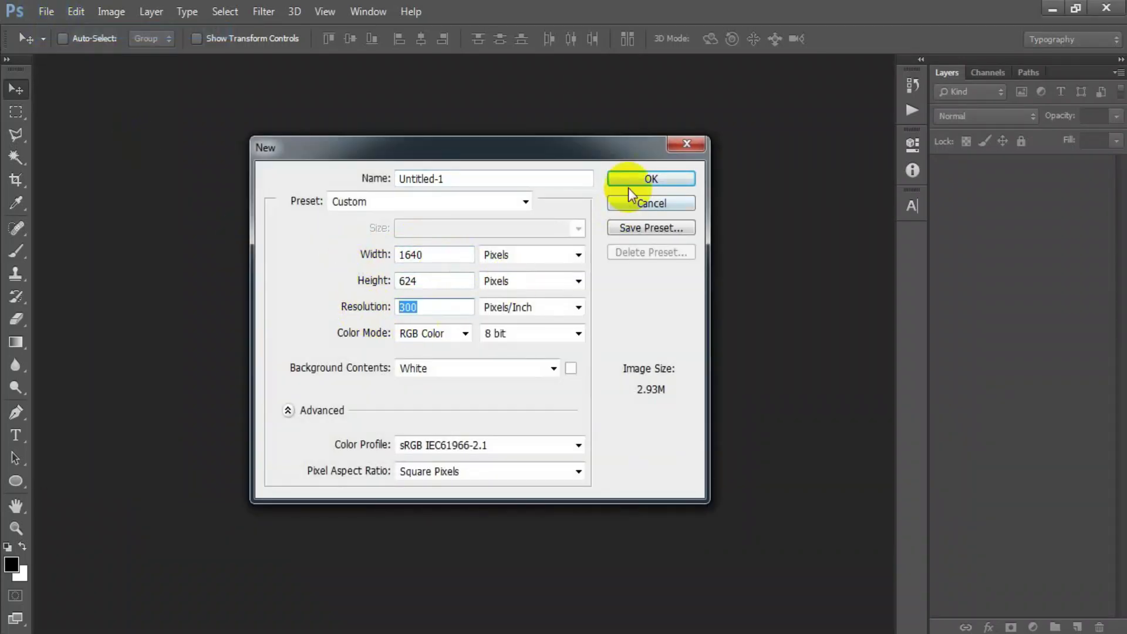
pyautogui.click(629, 182)
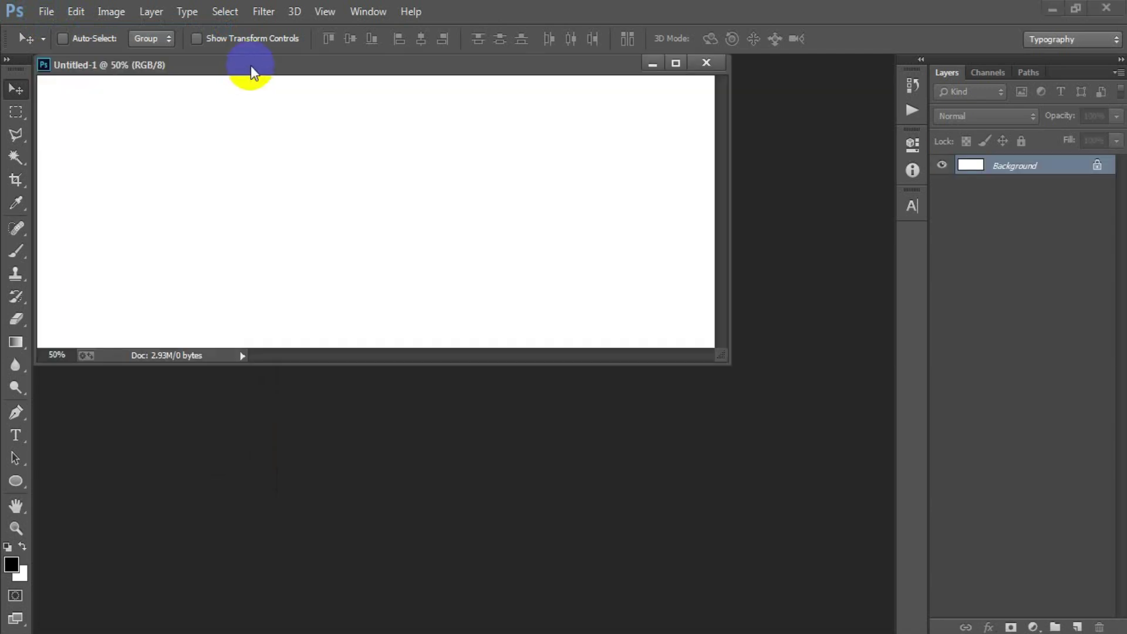
pyautogui.moveTo(251, 70); pyautogui.dragTo(321, 67)
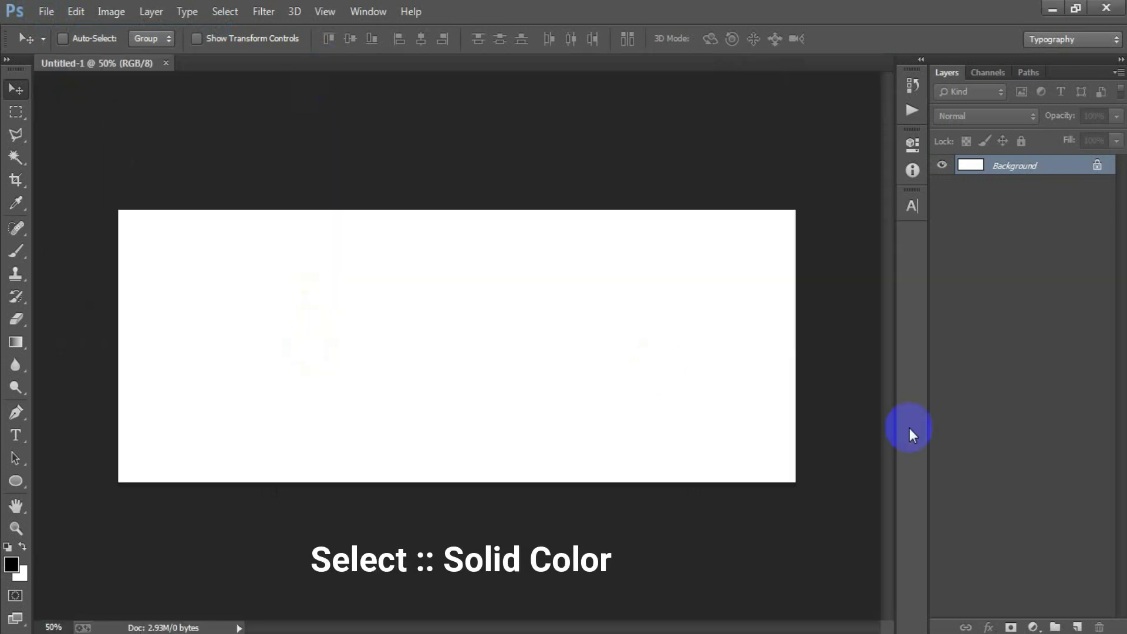
# - Add a Solid Color fill layer in FFC000 yellow, with an empty layer above it
pyautogui.click(1037, 621)
pyautogui.click(986, 243)
pyautogui.moveTo(611, 118); pyautogui.dragTo(581, 114)
pyautogui.moveTo(637, 389); pyautogui.dragTo(587, 393)
pyautogui.write('FF')
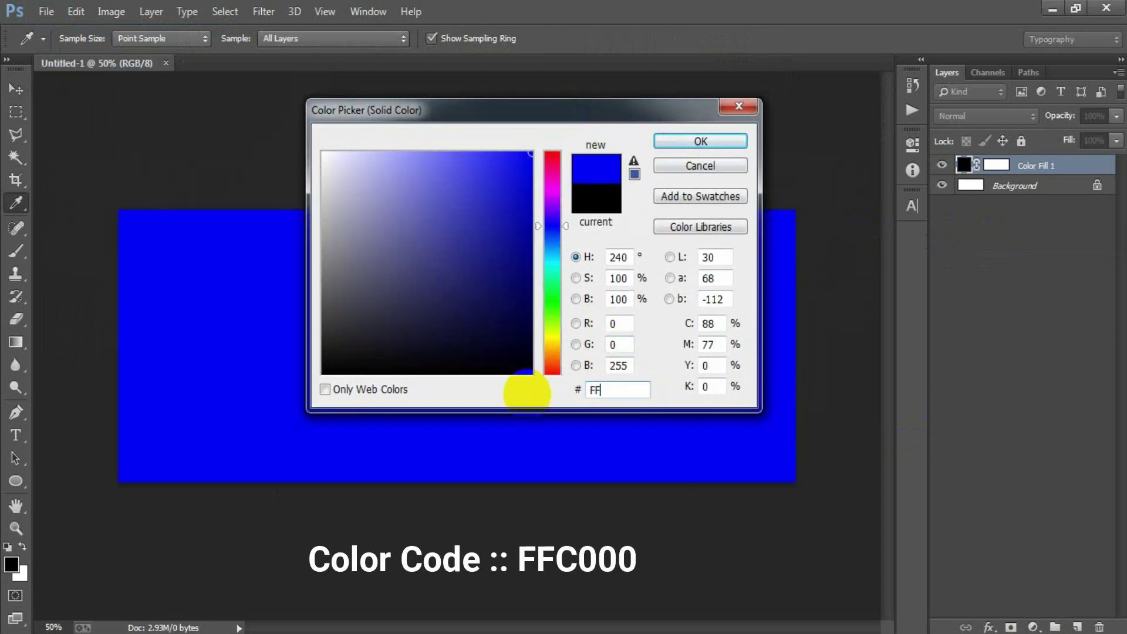
pyautogui.write('C00')
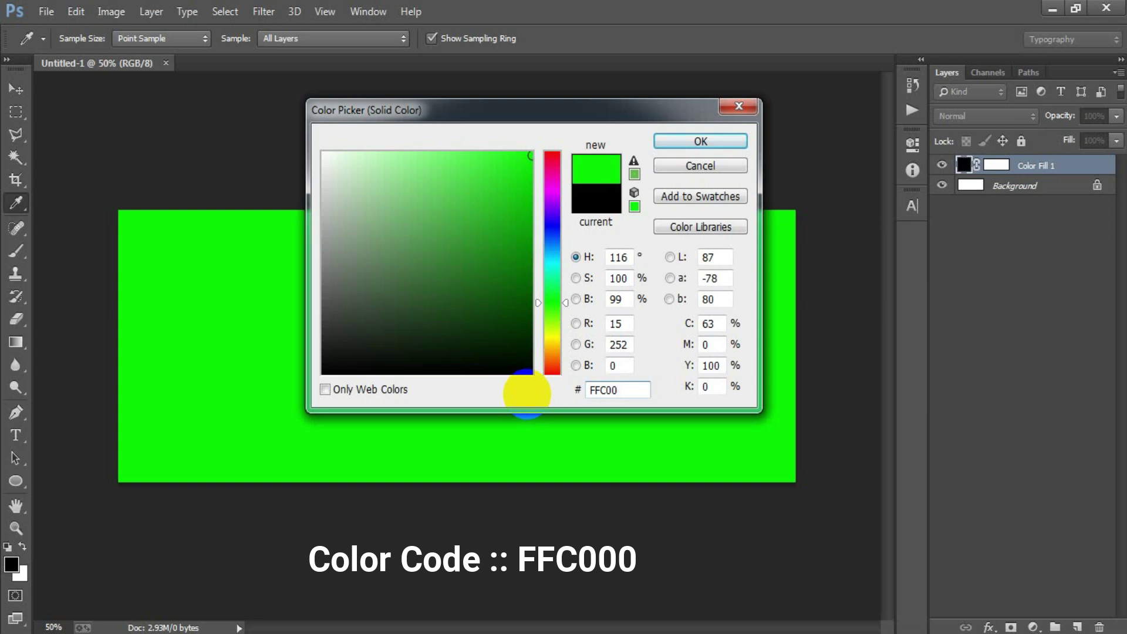
pyautogui.write('0')
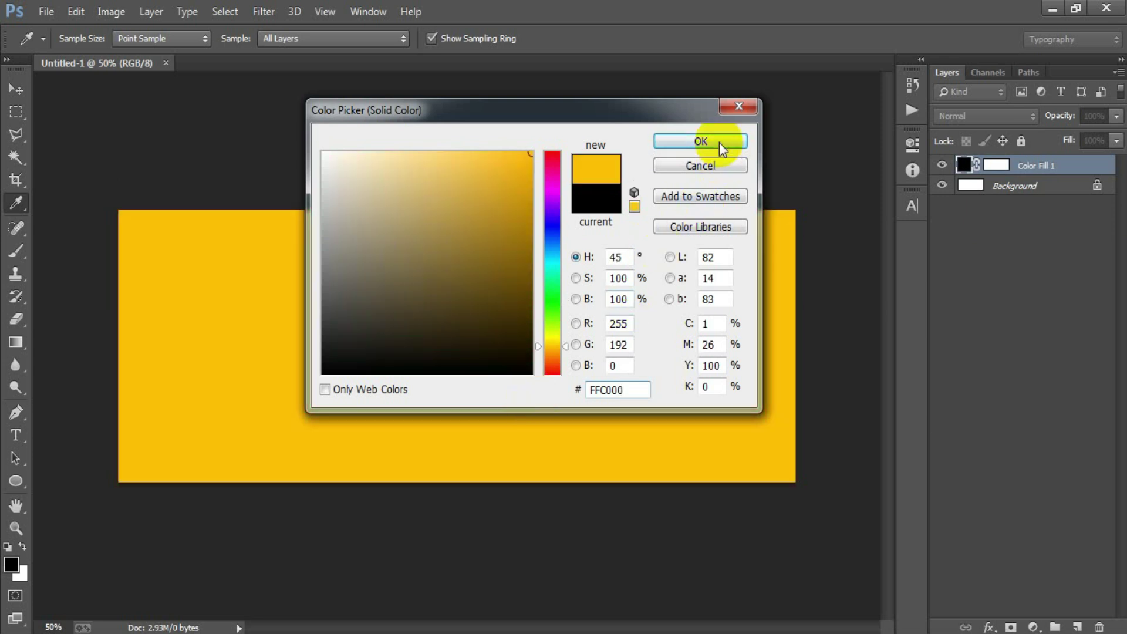
pyautogui.click(707, 141)
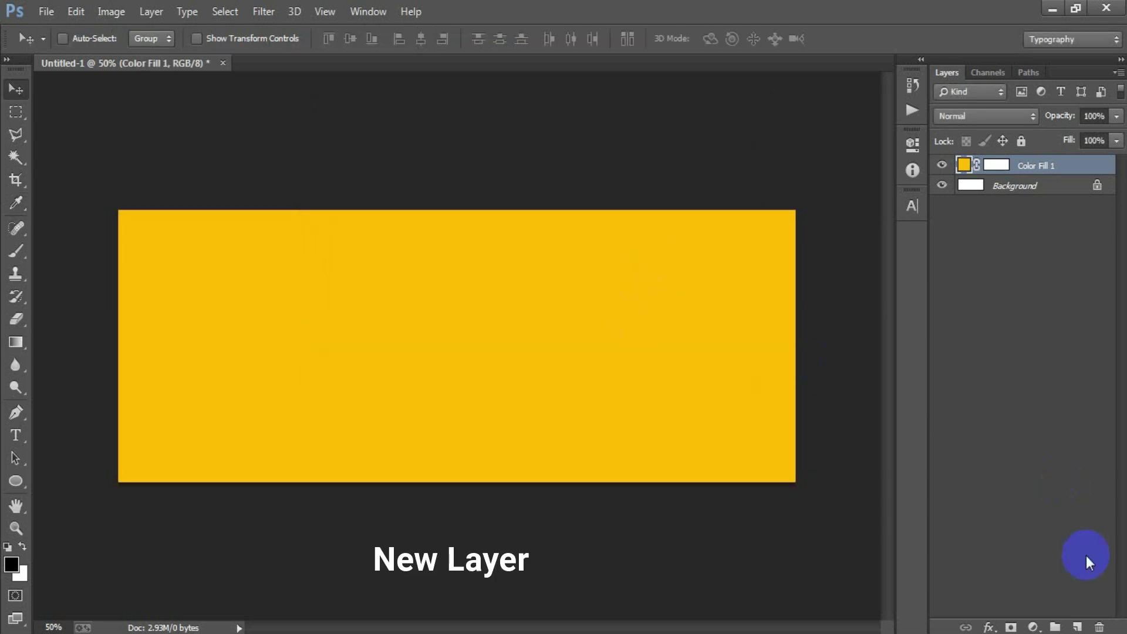
pyautogui.click(1079, 626)
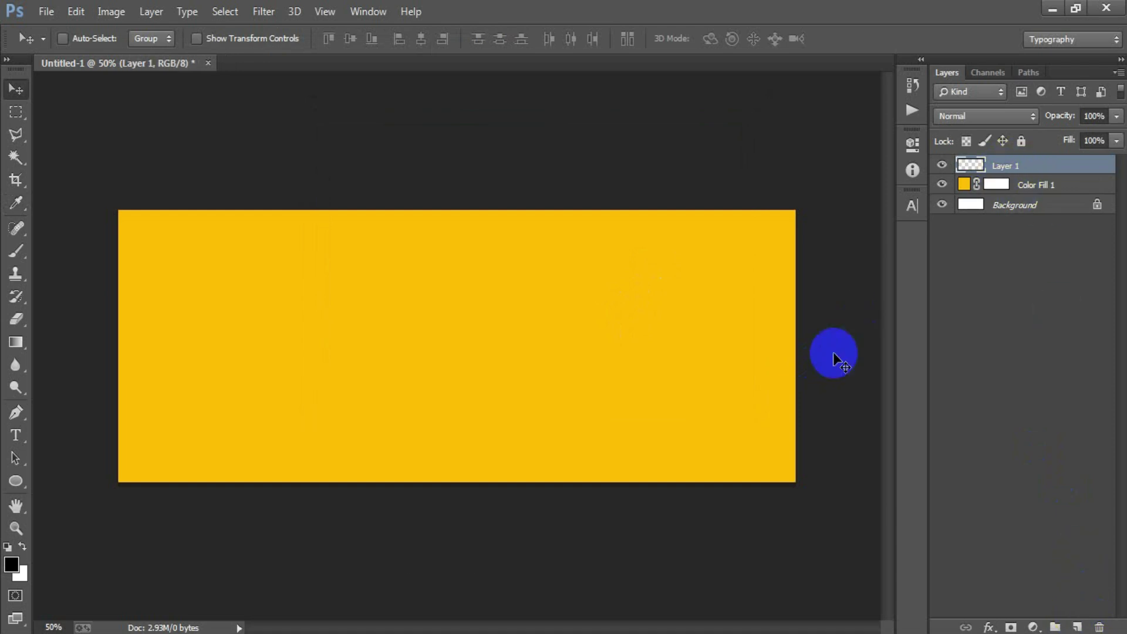
# - Draw a circle with the Ellipse tool near the bottom centre of the banner
pyautogui.click(16, 483)
pyautogui.click(65, 511)
pyautogui.moveTo(391, 292); pyautogui.dragTo(614, 528)
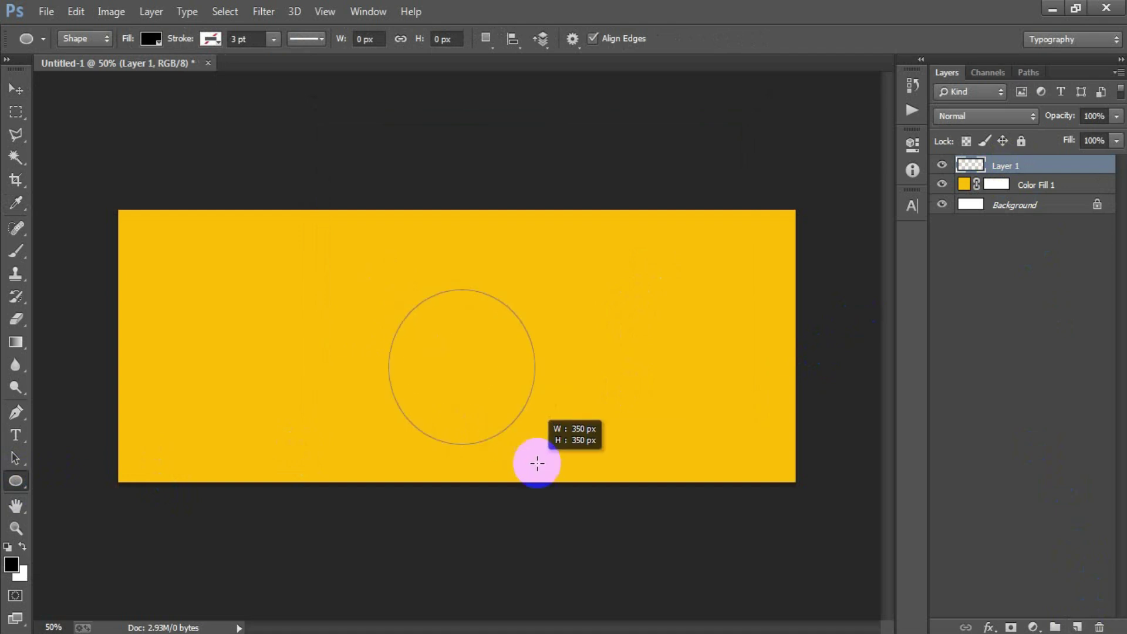
pyautogui.click(16, 89)
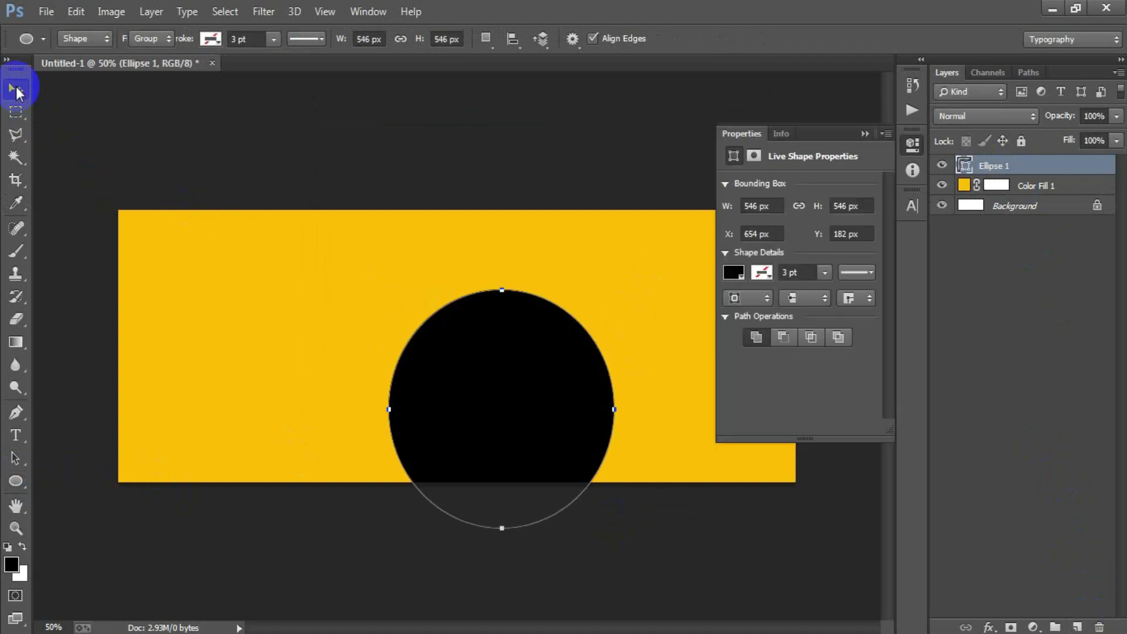
pyautogui.click(865, 134)
# - Fill the circle with 111111 and move it up fully inside the banner
pyautogui.doubleClick(965, 167)
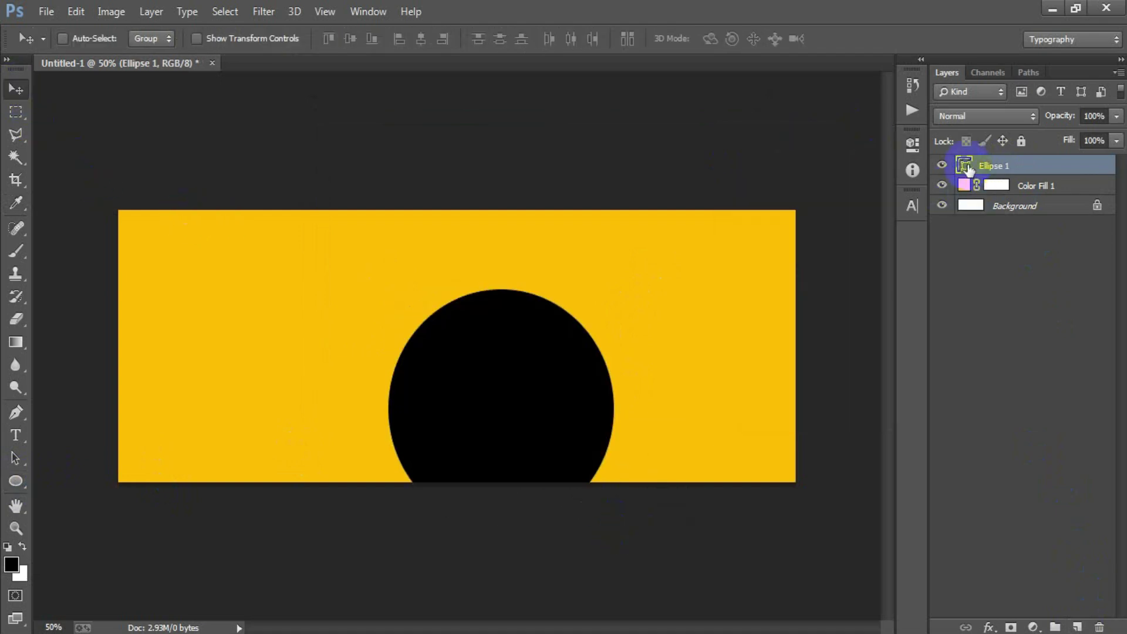
pyautogui.write('1')
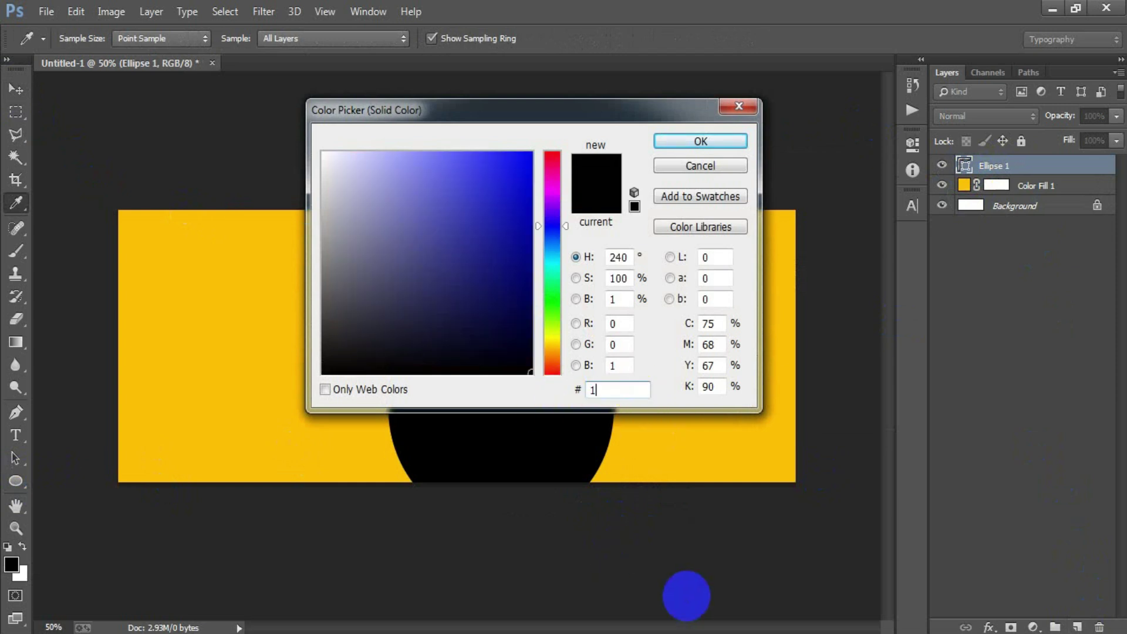
pyautogui.write('11111')
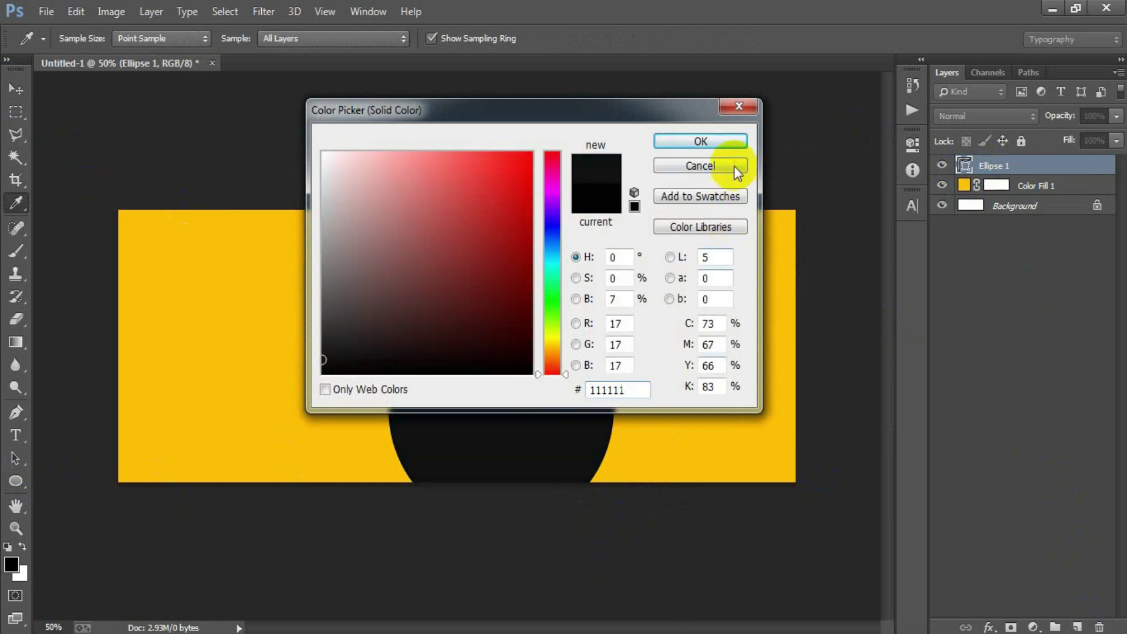
pyautogui.click(702, 143)
pyautogui.moveTo(534, 435); pyautogui.dragTo(524, 371)
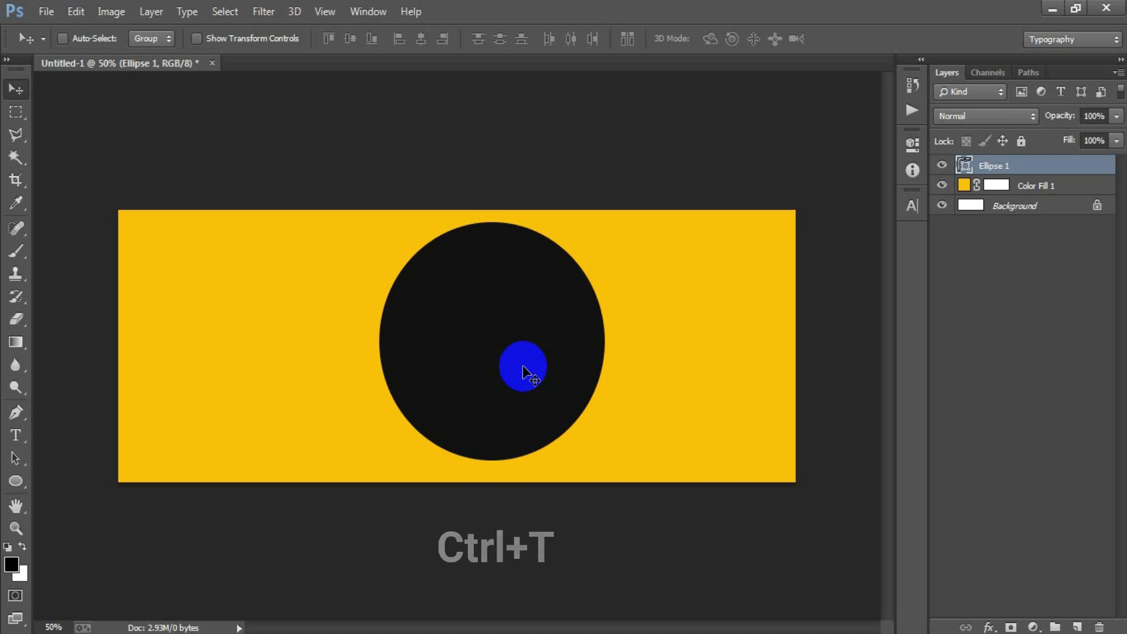
# - Scale the circle far beyond the banner, widening it and pushing it upward
pyautogui.hotkey('ctrl', 't')
pyautogui.moveTo(604, 460); pyautogui.dragTo(860, 622)
pyautogui.moveTo(659, 495); pyautogui.dragTo(661, 254)
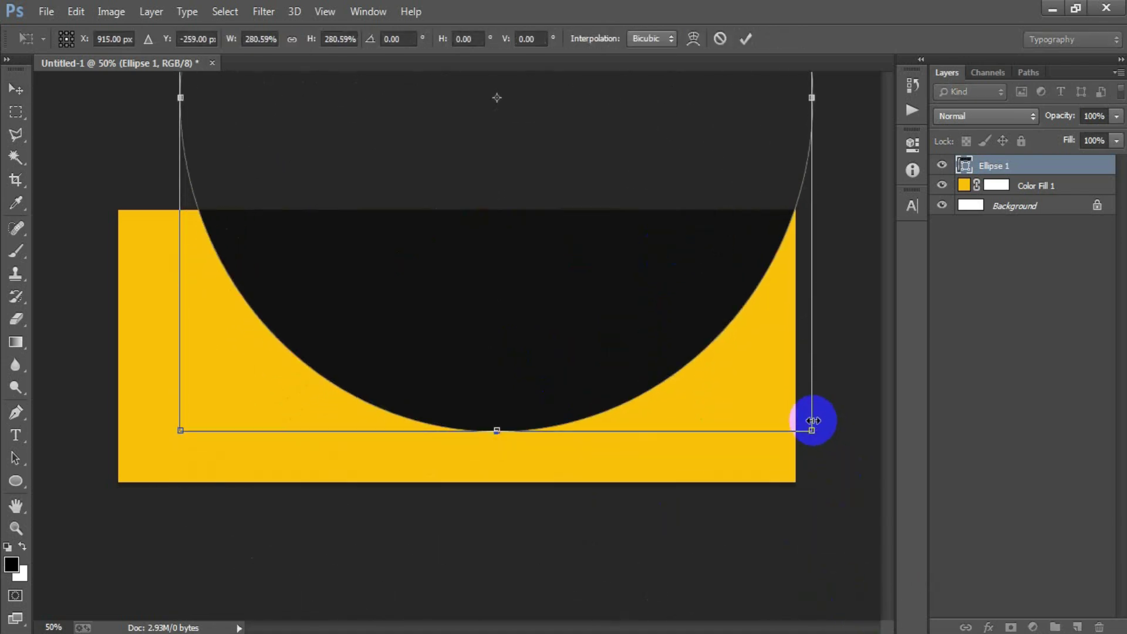
pyautogui.moveTo(816, 422); pyautogui.dragTo(860, 436)
pyautogui.moveTo(737, 352); pyautogui.dragTo(735, 376)
# - Flatten and shift the ellipse, then nudge it so a yellow curve remains below
pyautogui.moveTo(497, 455); pyautogui.dragTo(510, 423)
pyautogui.moveTo(534, 327); pyautogui.dragTo(532, 352)
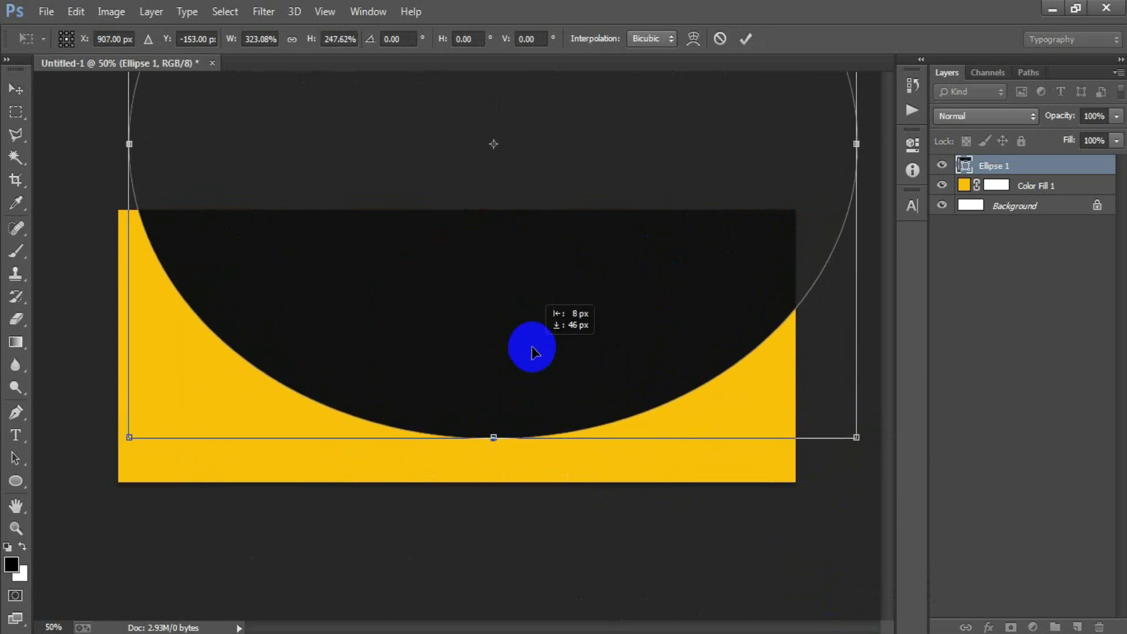
pyautogui.moveTo(739, 389); pyautogui.dragTo(758, 405)
pyautogui.click(746, 39)
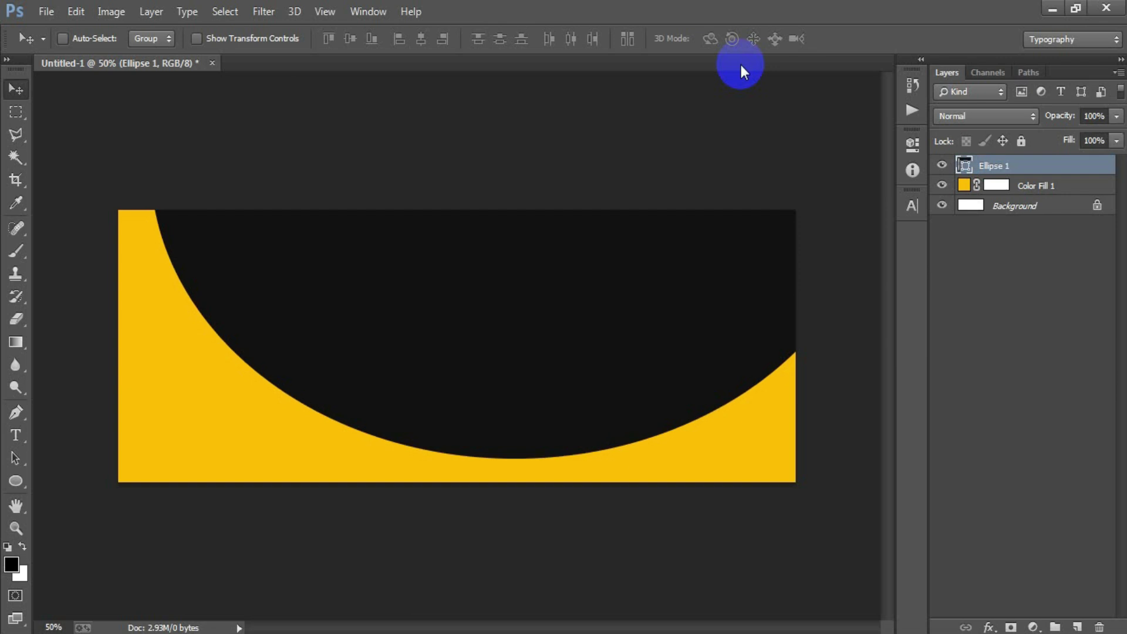
pyautogui.hotkey('shift', 'Right')
pyautogui.hotkey('shift', 'Down')
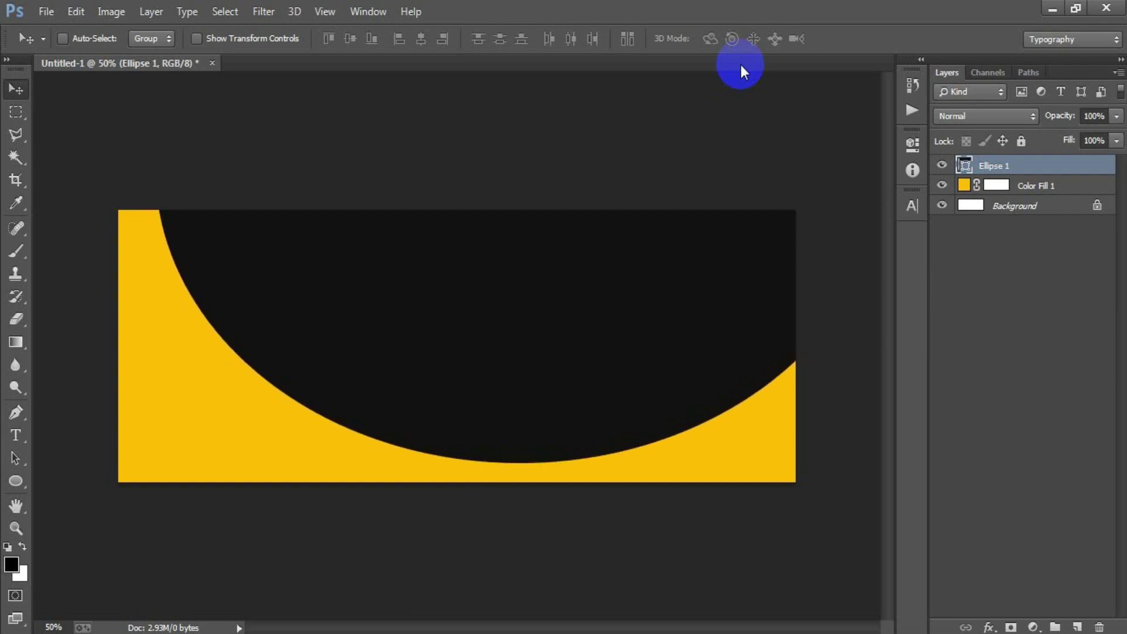
pyautogui.hotkey('shift', 'Up')
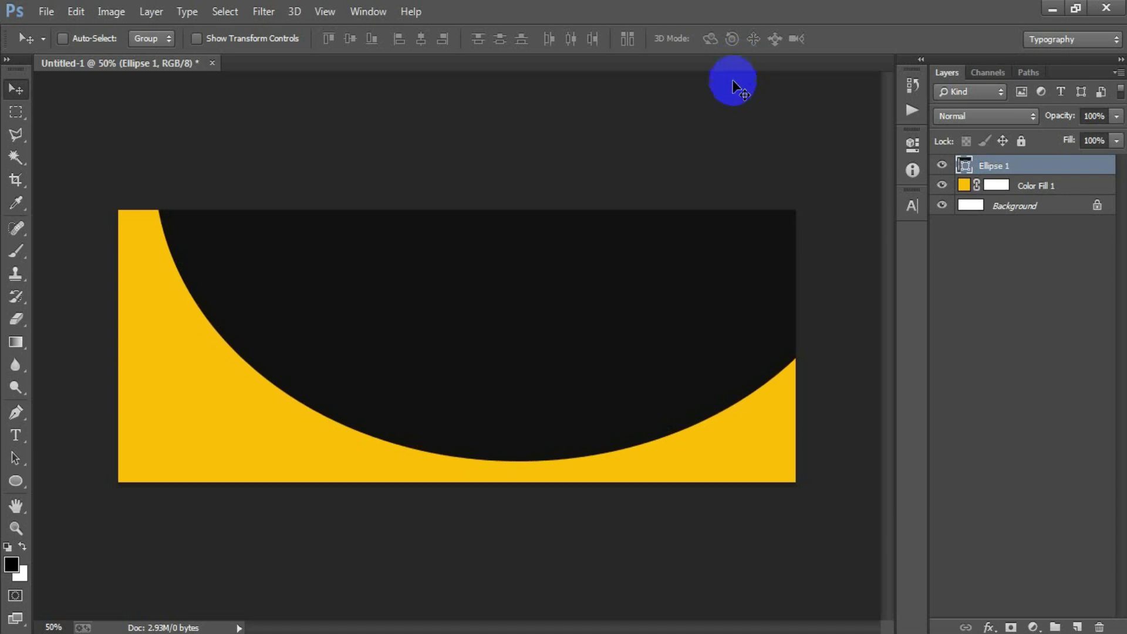
# - Place the twilight house photo as a linked layer and clip it to the dark ellipse
pyautogui.click(50, 17)
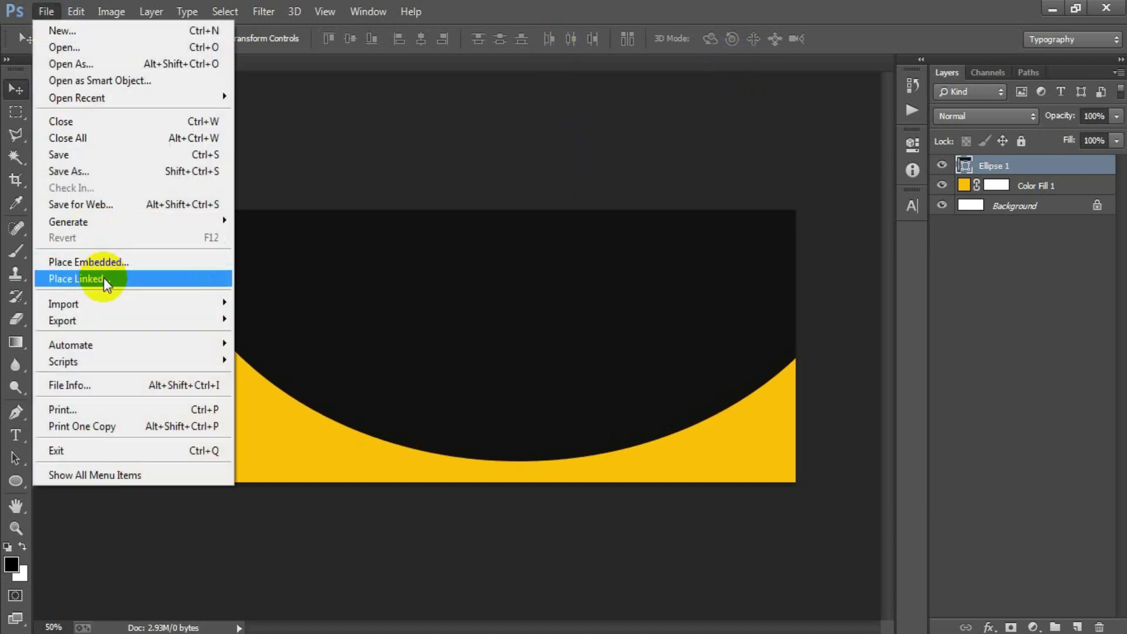
pyautogui.click(104, 277)
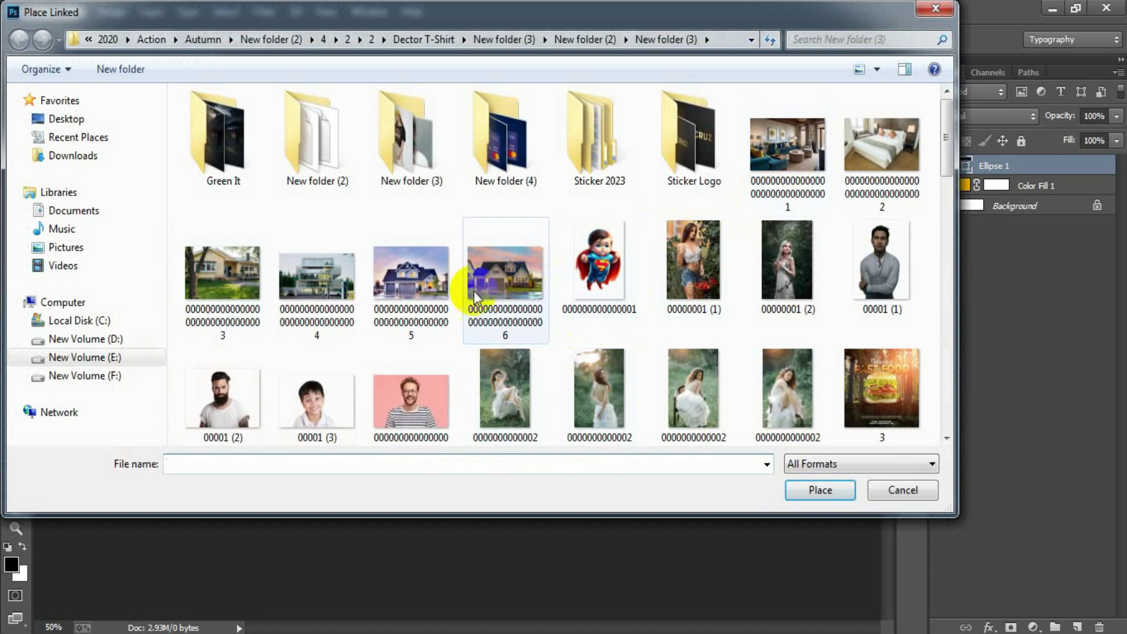
pyautogui.doubleClick(417, 294)
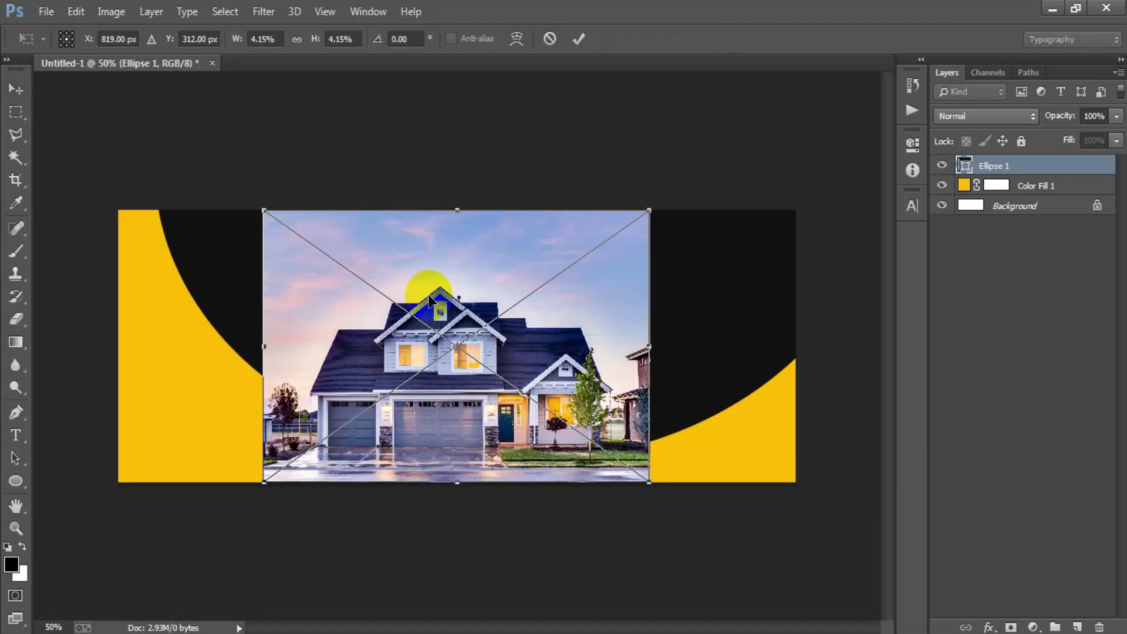
pyautogui.press('Return')
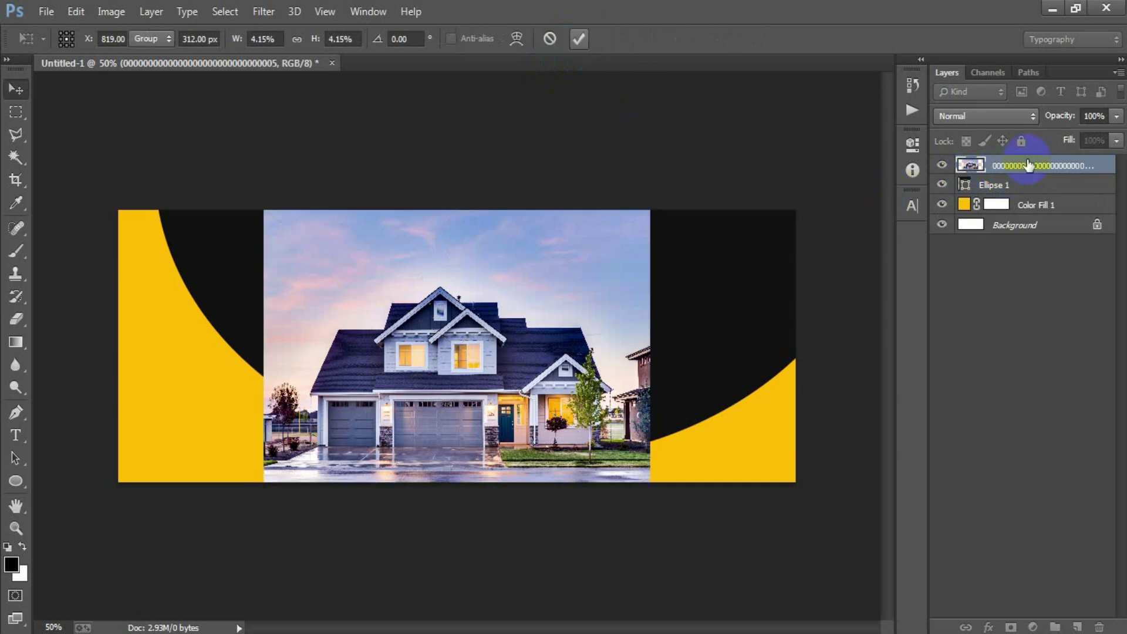
pyautogui.rightClick(1025, 165)
pyautogui.click(709, 401)
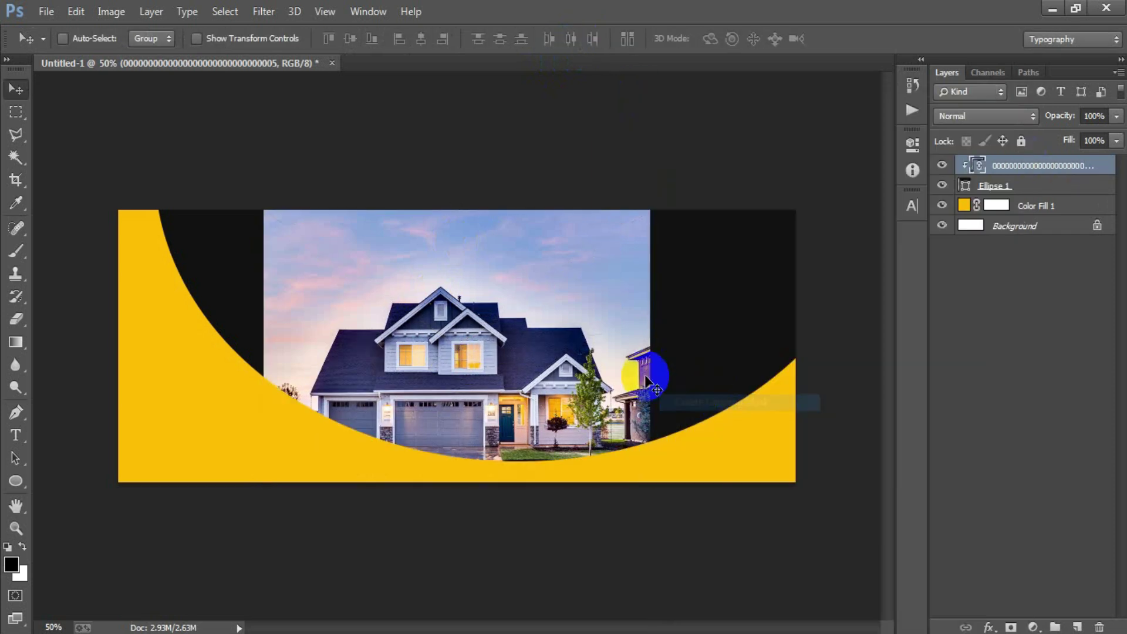
pyautogui.moveTo(649, 372); pyautogui.dragTo(562, 361)
# - Scale the house photo up and position it to fill the curved shape
pyautogui.hotkey('ctrl', 't')
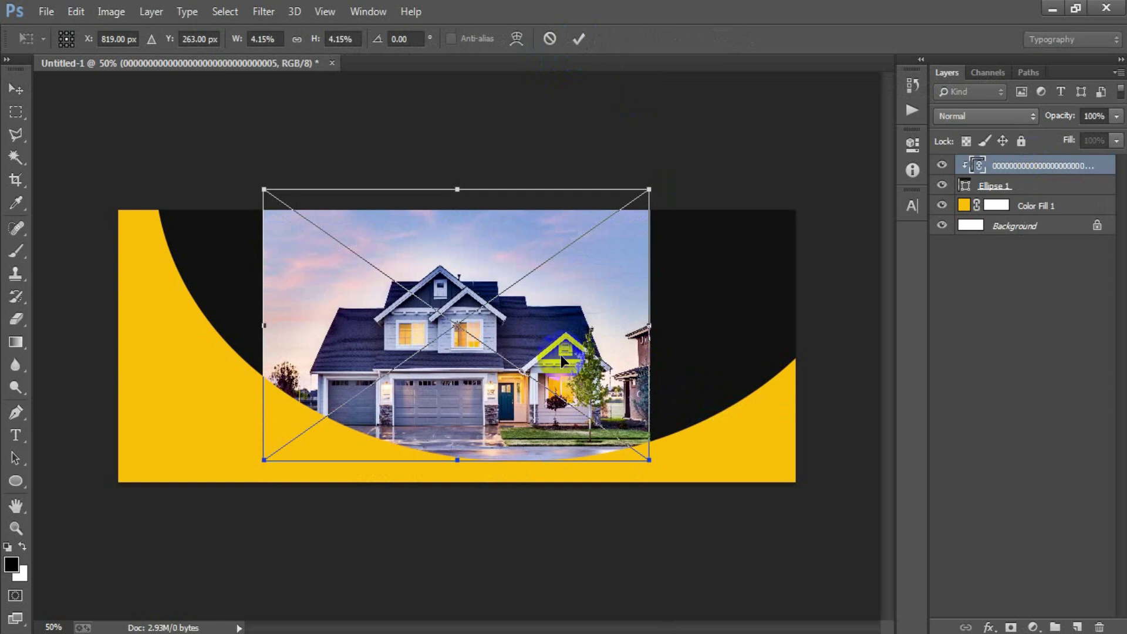
pyautogui.moveTo(658, 474); pyautogui.dragTo(803, 567)
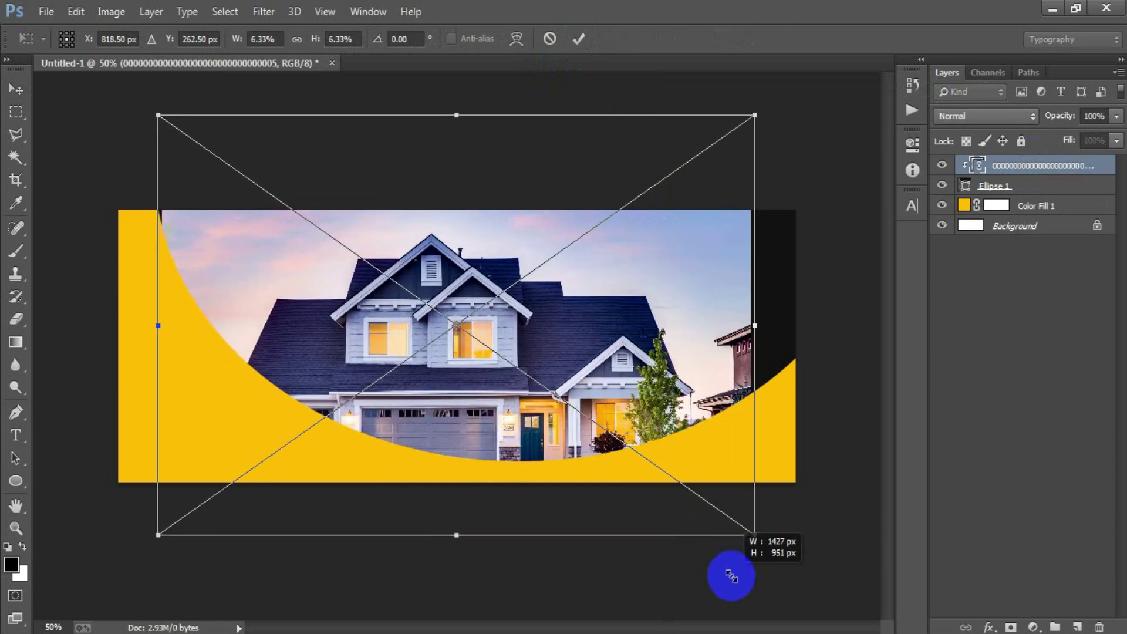
pyautogui.moveTo(582, 488); pyautogui.dragTo(618, 397)
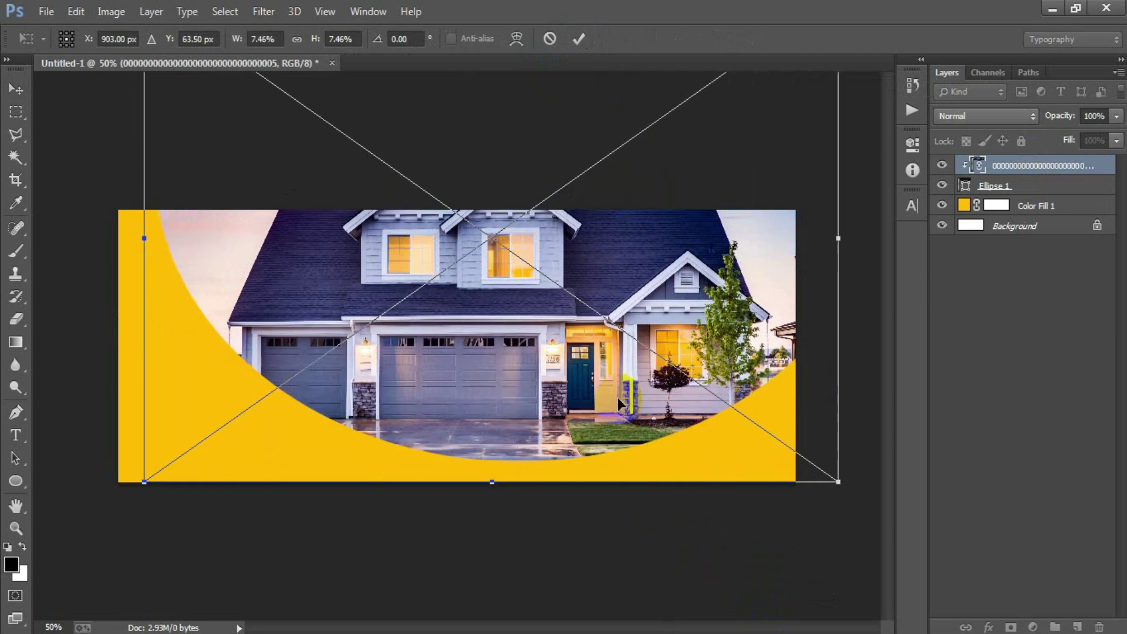
pyautogui.click(585, 41)
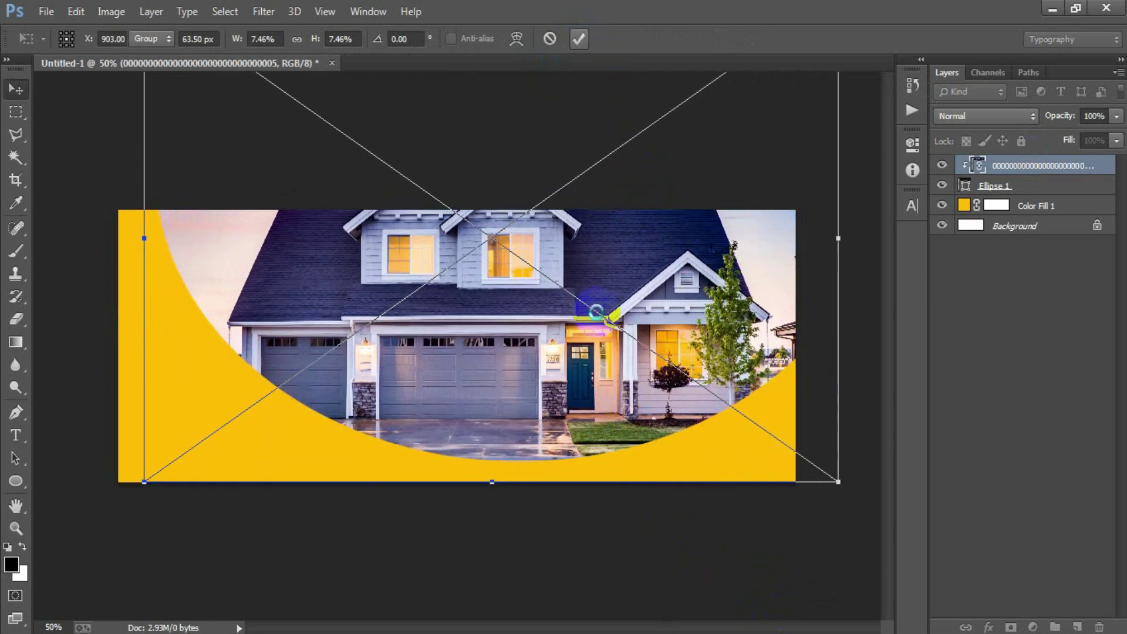
pyautogui.doubleClick(596, 312)
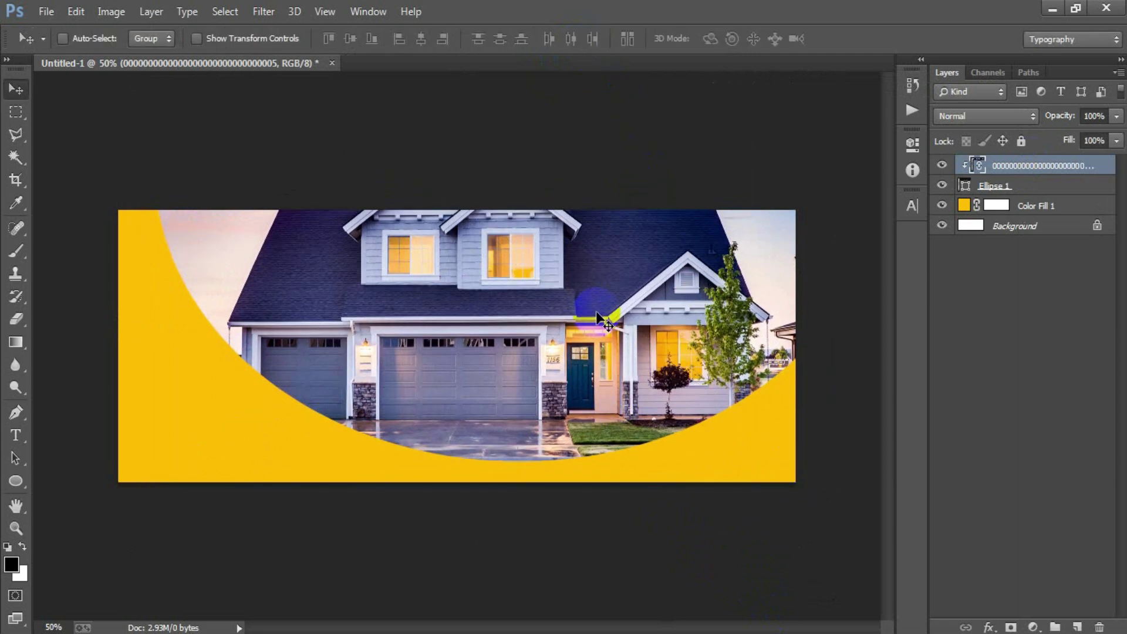
# - Set the house photo layer to Luminosity blend mode with 10% fill
pyautogui.click(953, 118)
pyautogui.click(957, 569)
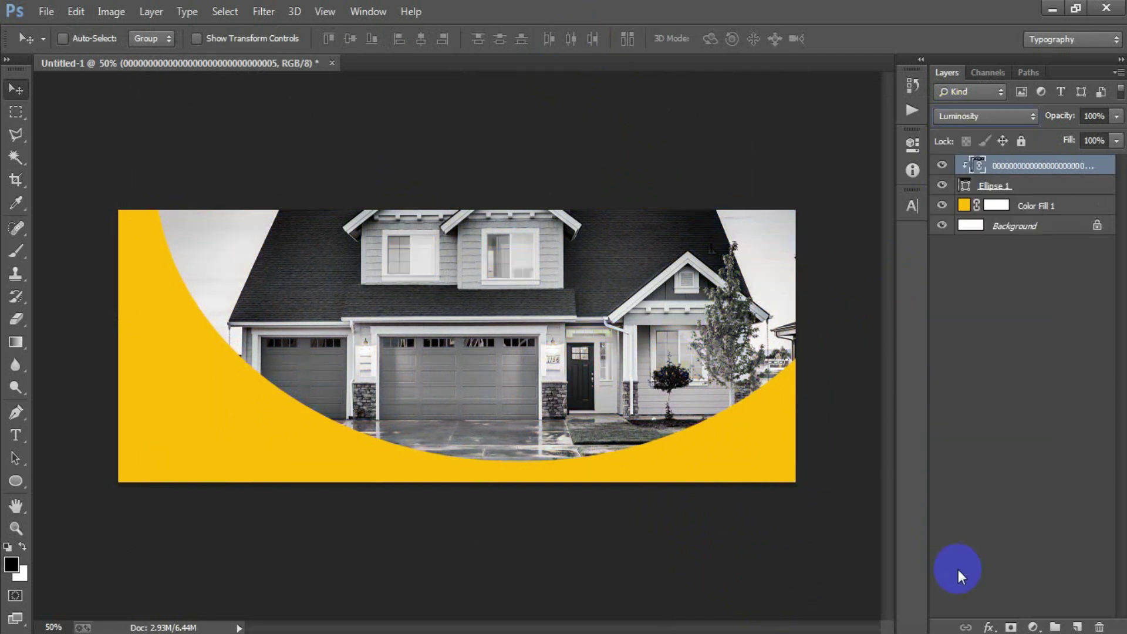
pyautogui.click(1092, 142)
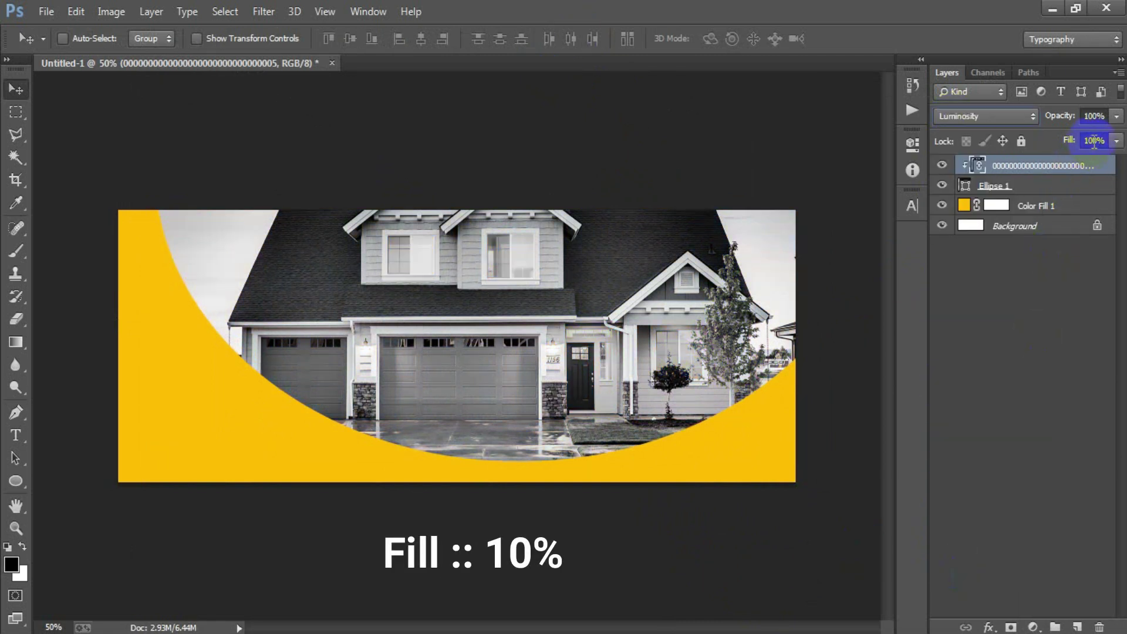
pyautogui.write('10')
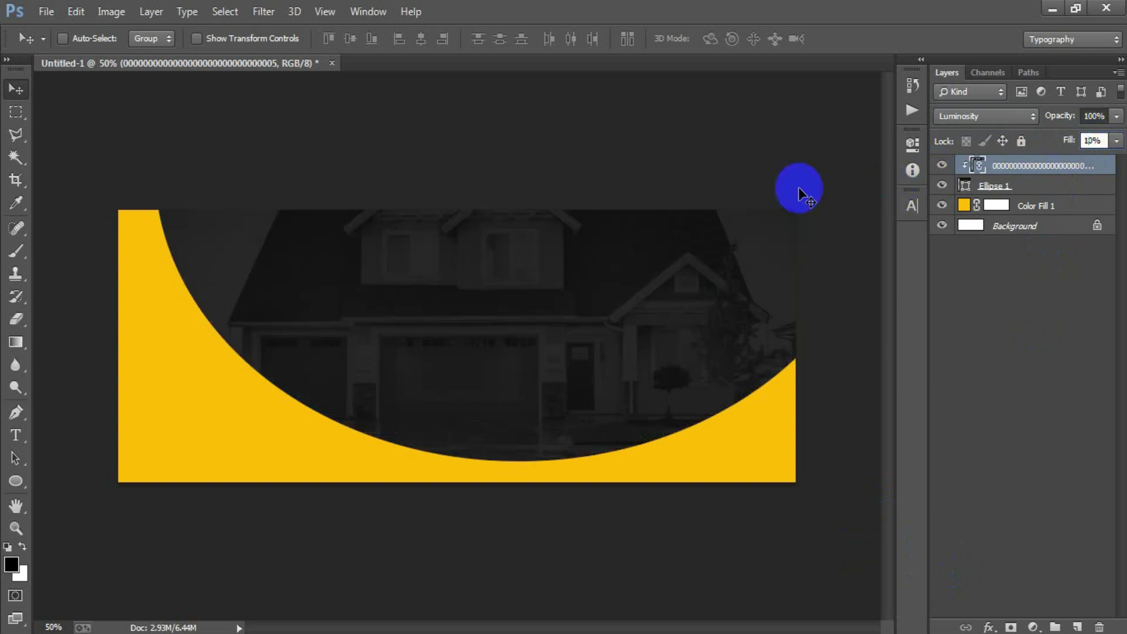
pyautogui.press('Return')
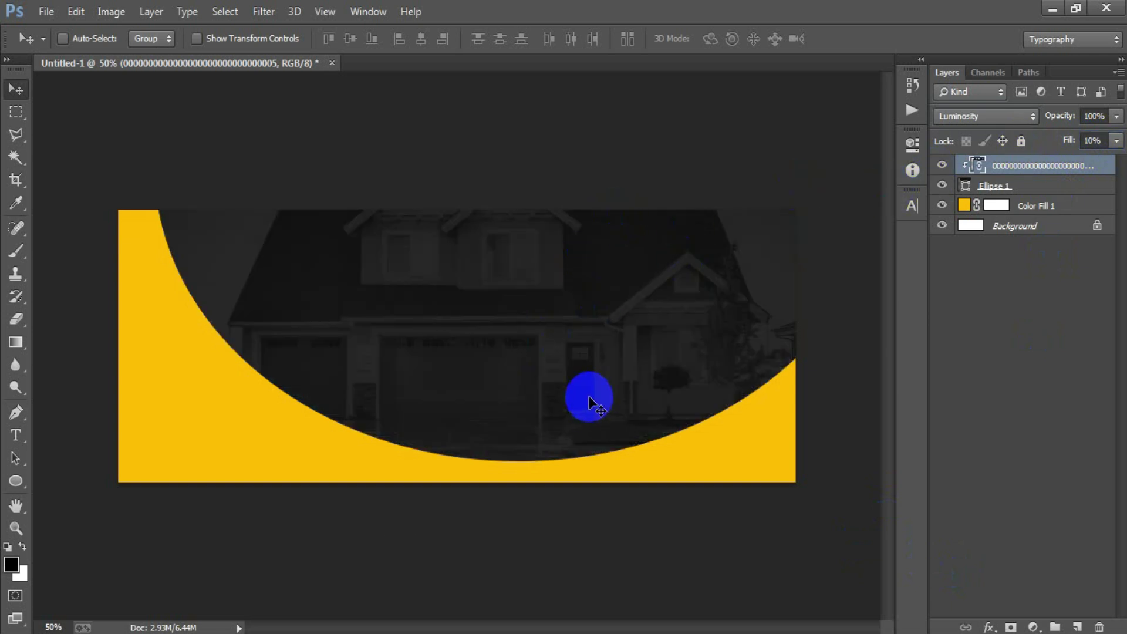
# - Group the photo with Ellipse 1 and Color Fill 1, then add an empty layer
pyautogui.keyDown('shift'); pyautogui.click(1049, 205); pyautogui.keyUp('shift')
pyautogui.hotkey('ctrl', 'g')
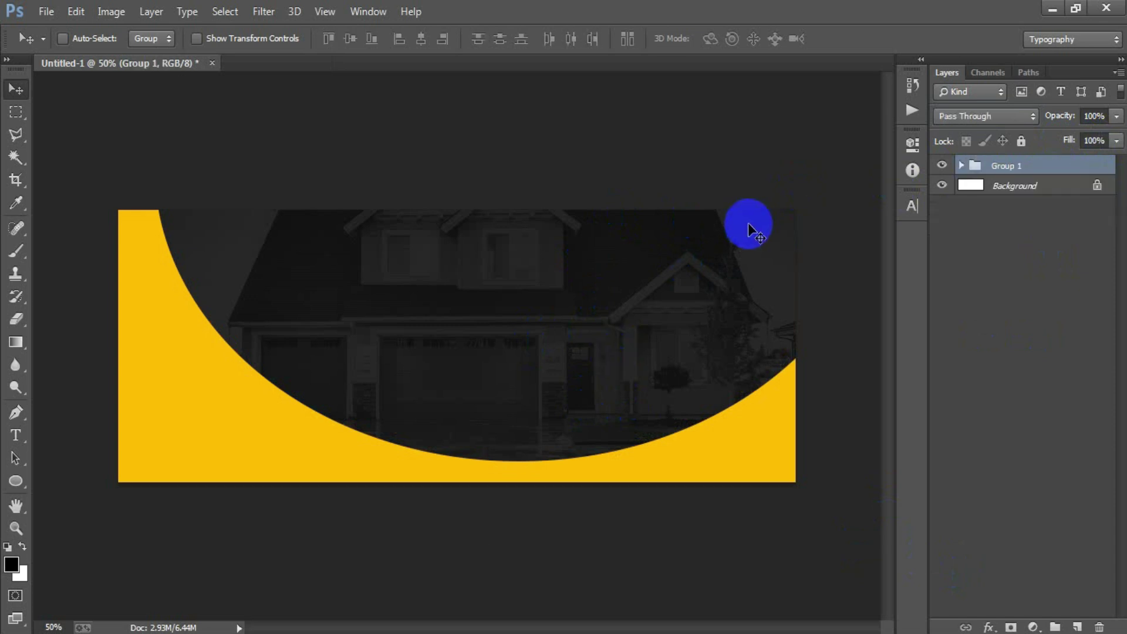
pyautogui.click(1078, 627)
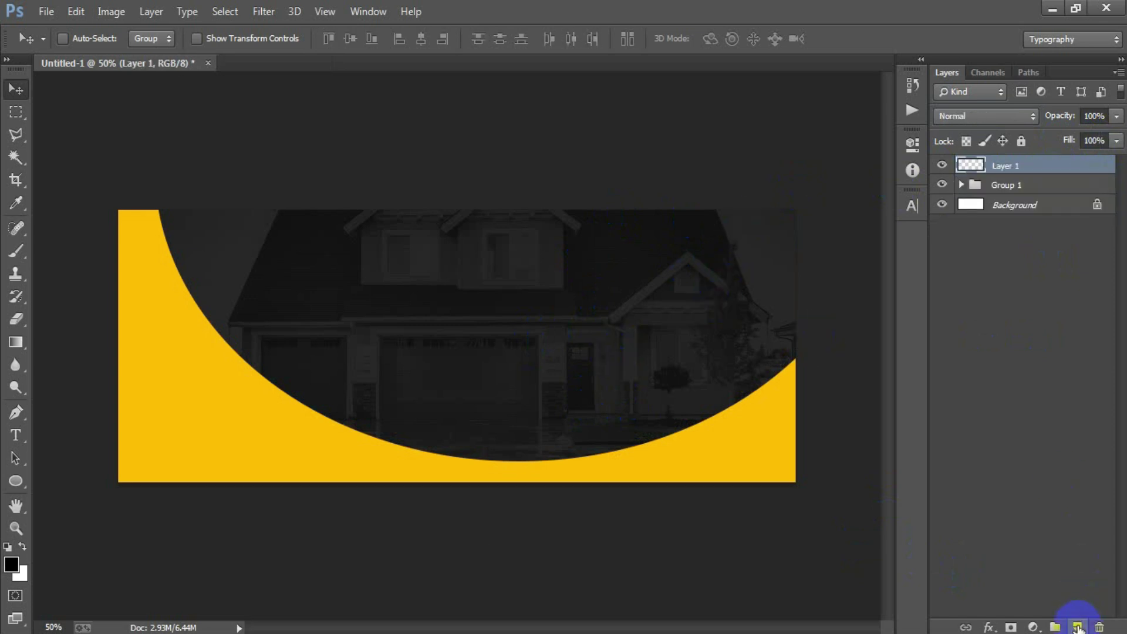
# - Draw a white-filled circle over the house with the Ellipse tool
pyautogui.click(789, 391)
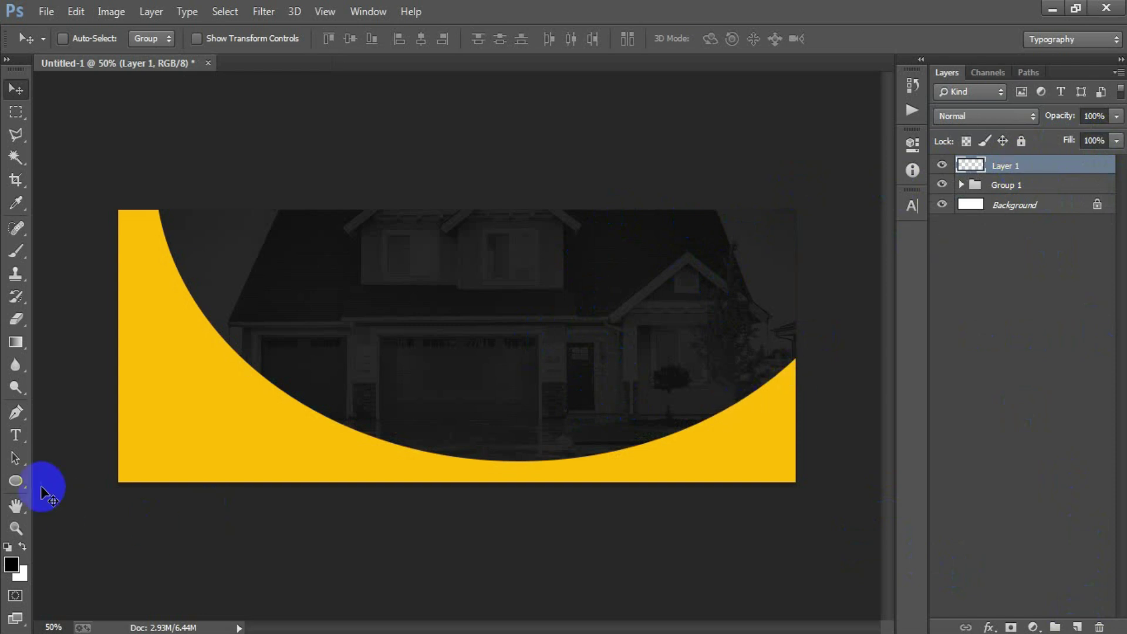
pyautogui.click(16, 481)
pyautogui.moveTo(311, 285); pyautogui.dragTo(550, 511)
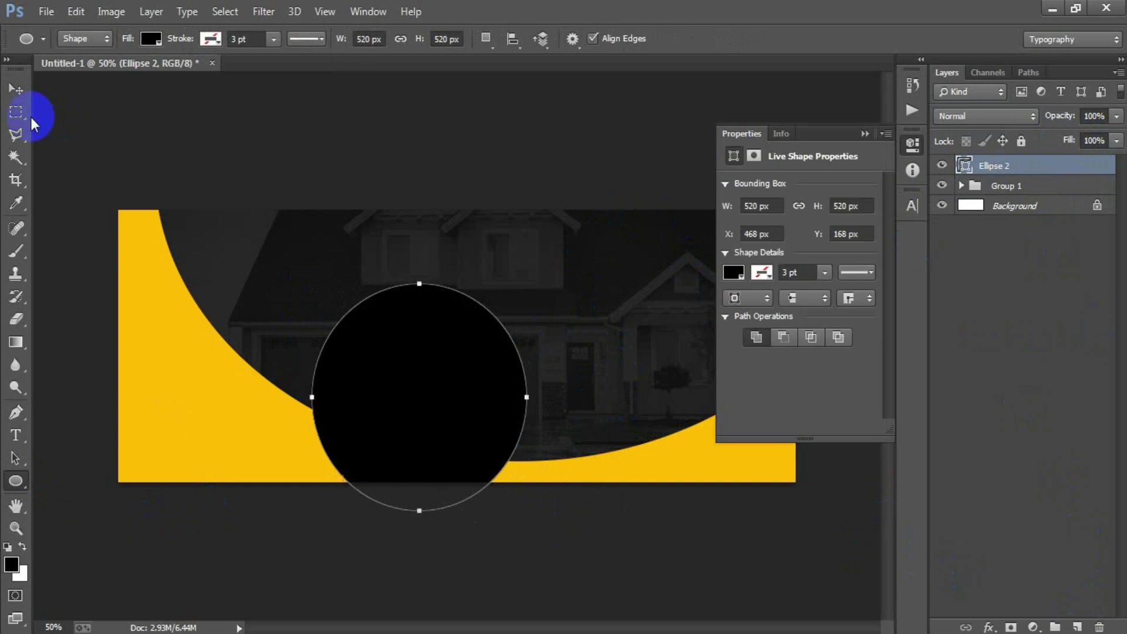
pyautogui.click(734, 272)
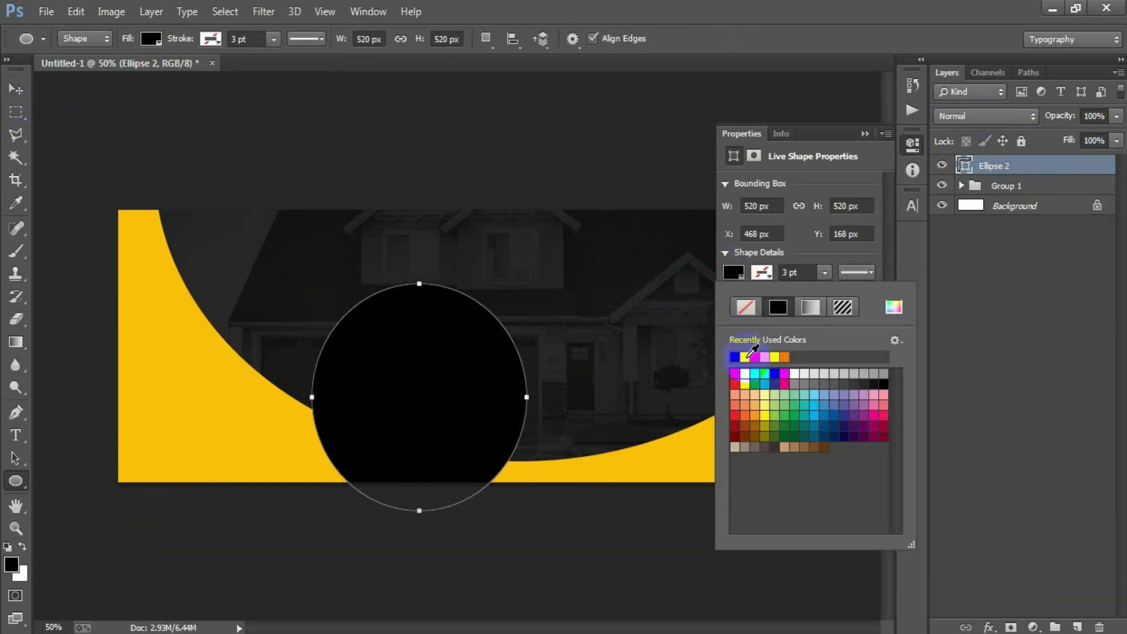
pyautogui.click(751, 354)
pyautogui.click(868, 151)
# - Move the white circle up onto the yellow curve and duplicate it
pyautogui.click(16, 89)
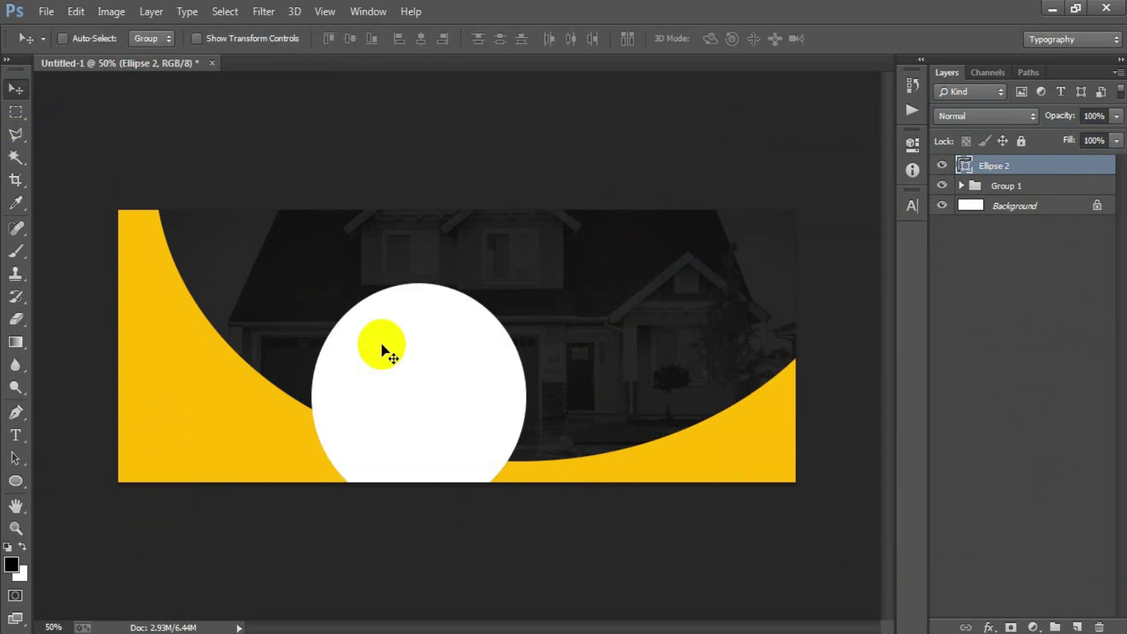
pyautogui.moveTo(381, 351); pyautogui.dragTo(425, 310)
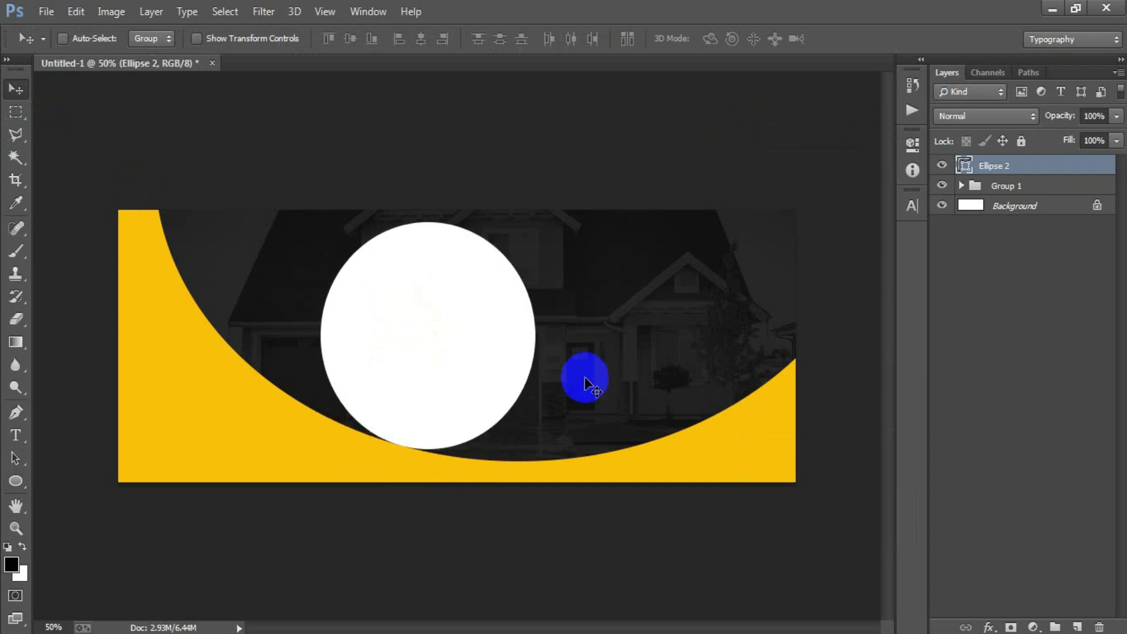
pyautogui.hotkey('ctrl', 'j')
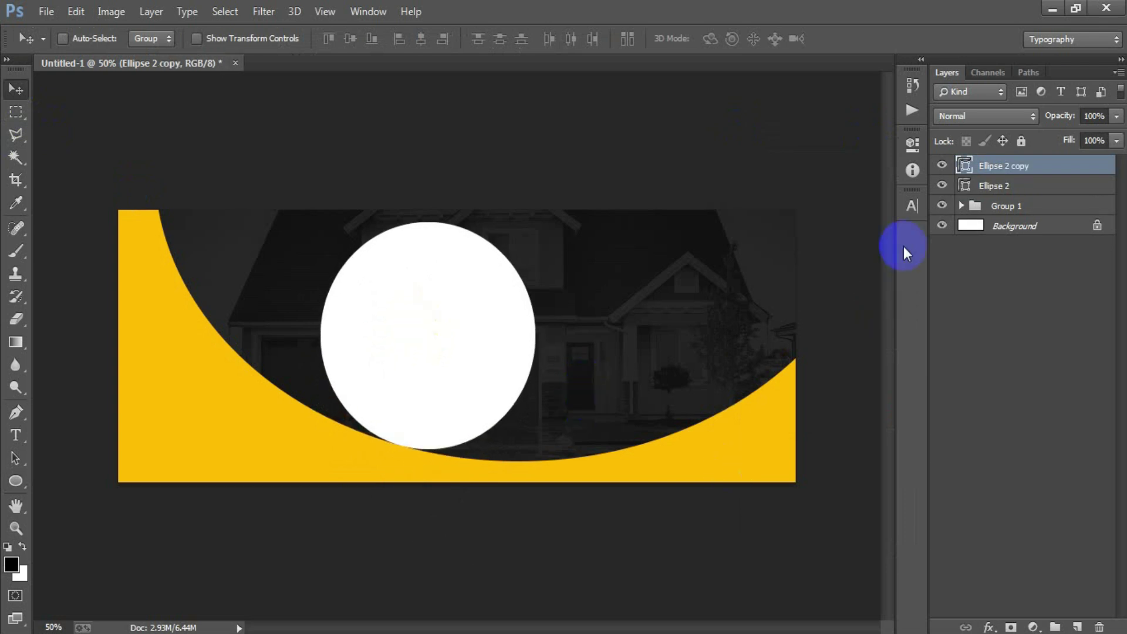
# - Fill the circle copy with grey and shrink it so a white ring shows
pyautogui.doubleClick(963, 166)
pyautogui.moveTo(289, 272); pyautogui.dragTo(264, 251)
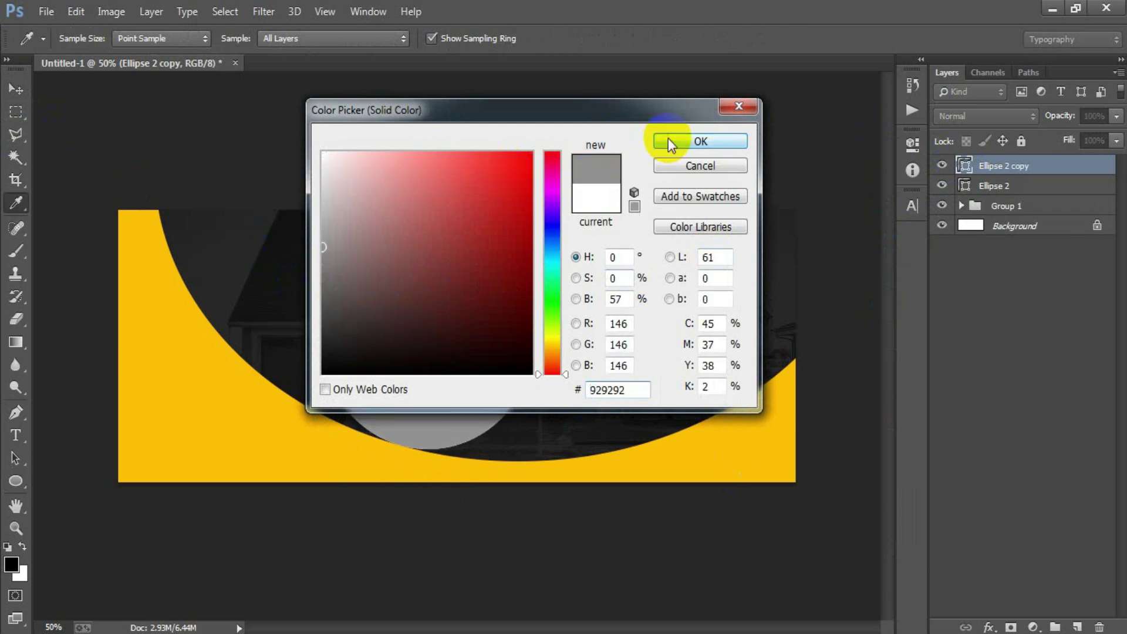
pyautogui.click(668, 142)
pyautogui.hotkey('ctrl', 't')
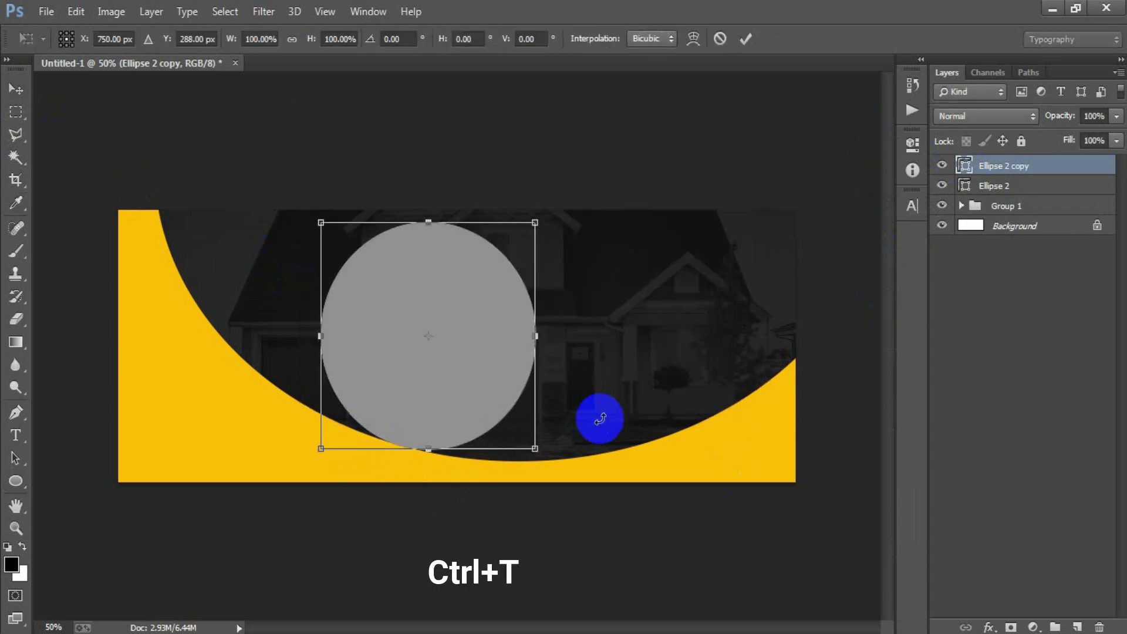
pyautogui.moveTo(534, 450); pyautogui.dragTo(531, 444)
pyautogui.click(747, 40)
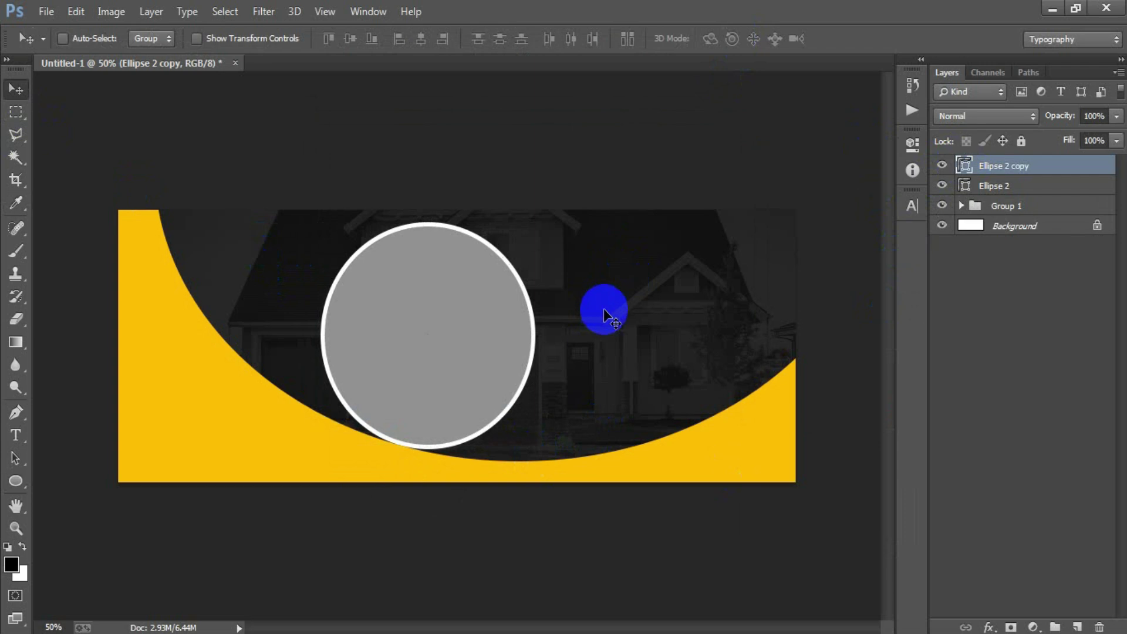
# - Move both circle layers together to the left and adjust their size
pyautogui.keyDown('shift'); pyautogui.click(1020, 190); pyautogui.keyUp('shift')
pyautogui.moveTo(475, 357); pyautogui.dragTo(328, 355)
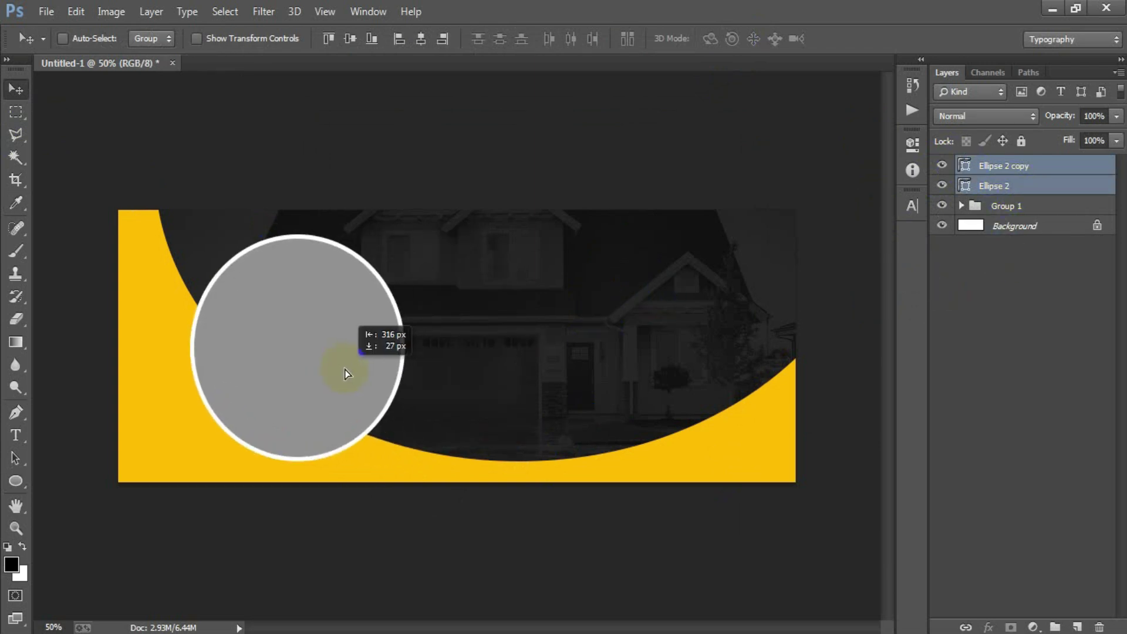
pyautogui.hotkey('ctrl', 't')
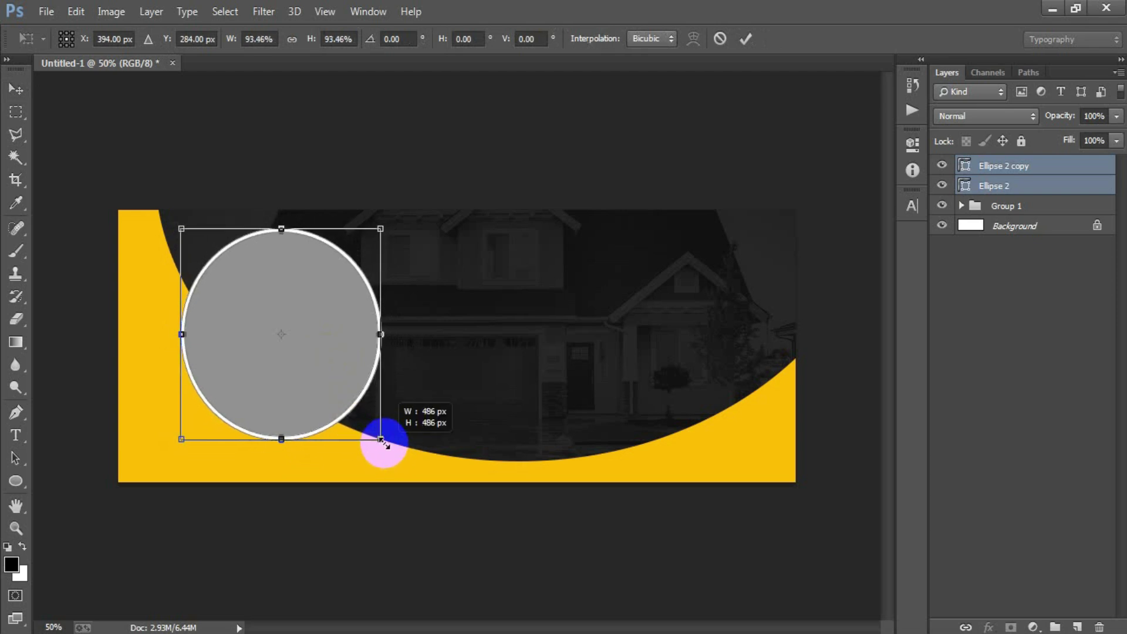
pyautogui.moveTo(389, 447); pyautogui.dragTo(388, 446)
pyautogui.moveTo(328, 394); pyautogui.dragTo(319, 385)
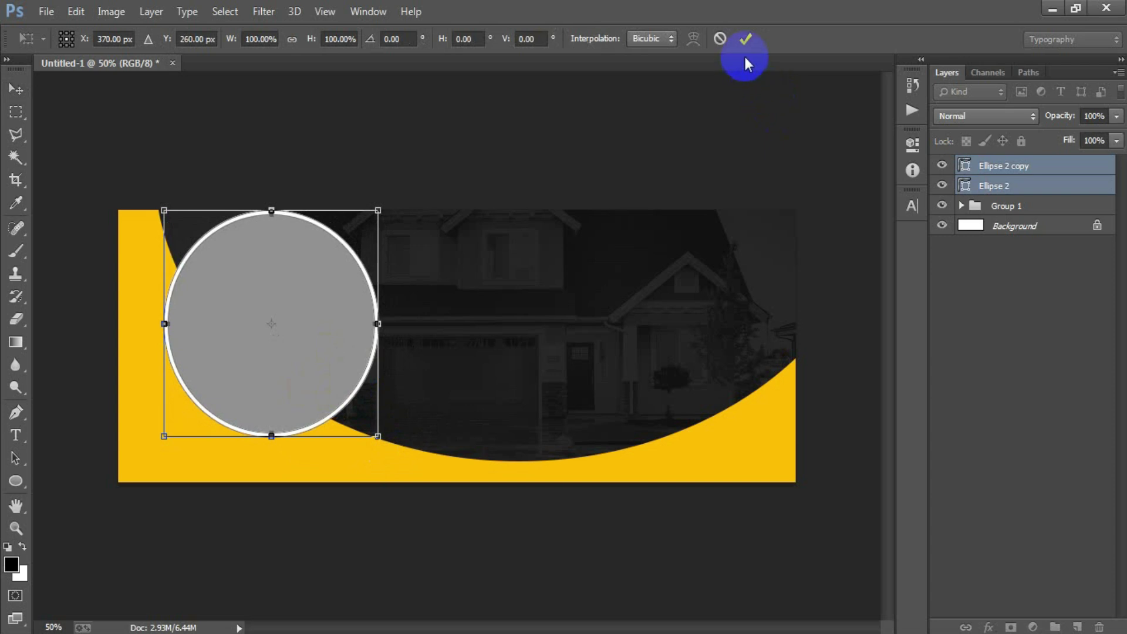
pyautogui.click(746, 38)
# - Fine-tune the ringed circle's position with arrow-key nudges
pyautogui.hotkey('shift', 'Down')
pyautogui.hotkey('shift', 'Down')
pyautogui.hotkey('shift', 'Up')
pyautogui.press('Right')
pyautogui.press('Right')
pyautogui.press('Down')
pyautogui.press('Up')
pyautogui.press('Down')
pyautogui.press('Down')
pyautogui.press('Right')
pyautogui.press('Right')
pyautogui.press('Down')
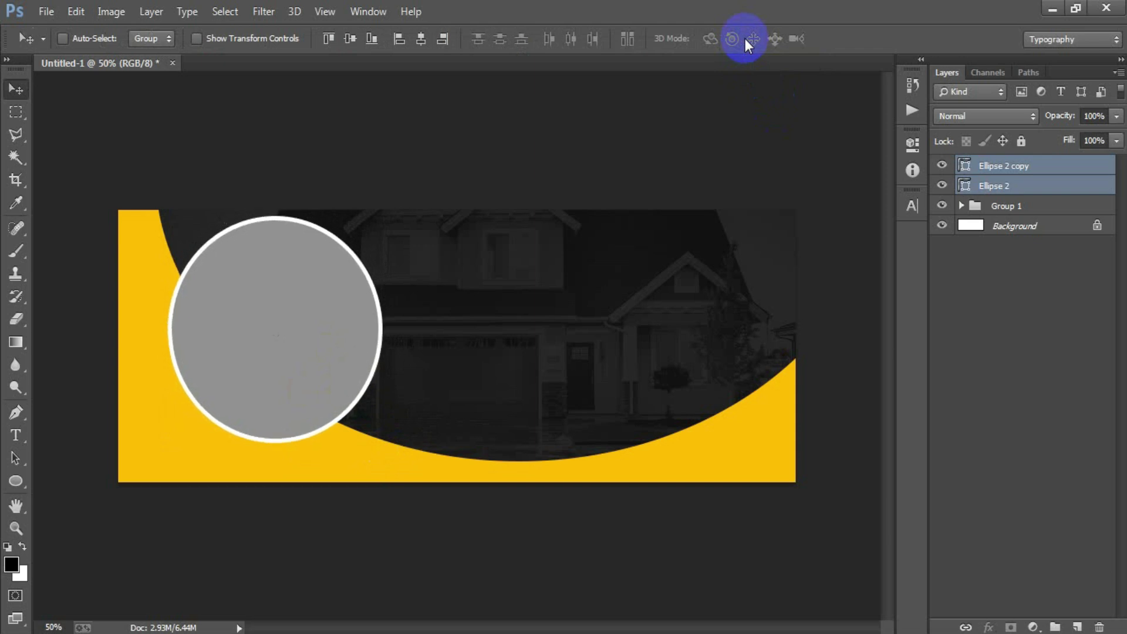
# - Duplicate the ringed circle and shrink the copy into a smaller disc at lower left
pyautogui.hotkey('ctrl', 'j')
pyautogui.moveTo(269, 319); pyautogui.dragTo(533, 351)
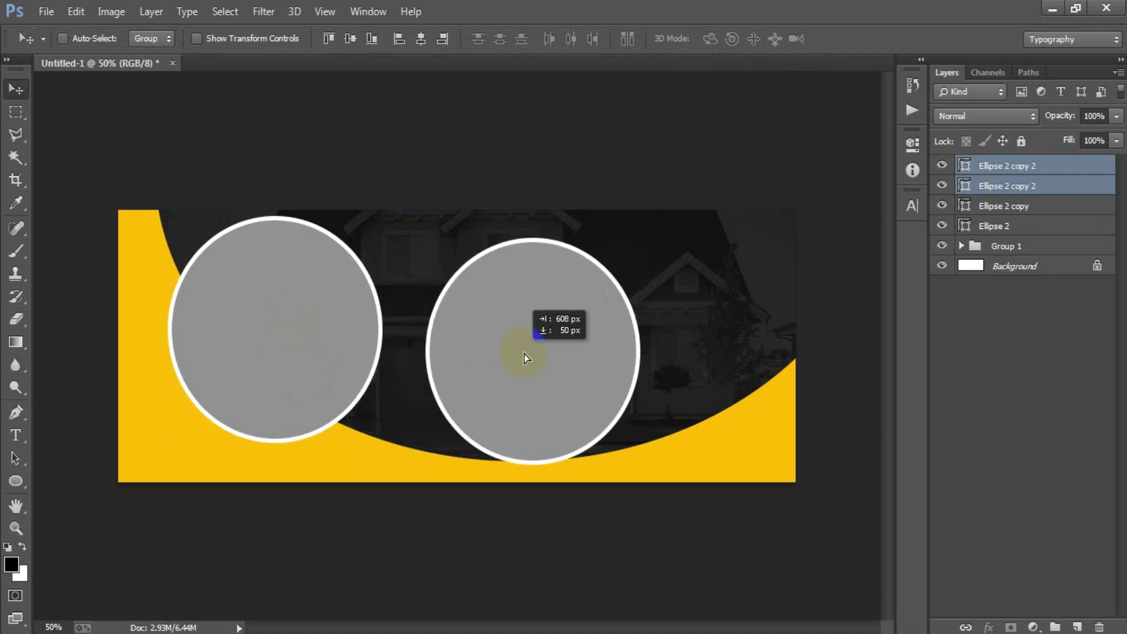
pyautogui.hotkey('ctrl', 't')
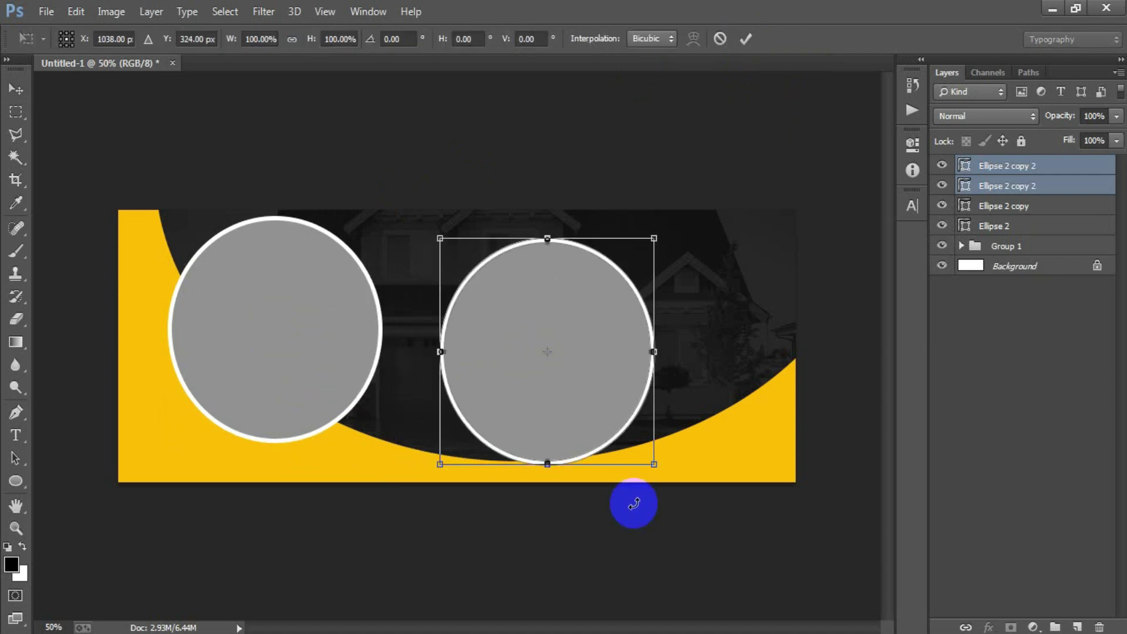
pyautogui.moveTo(653, 464)
pyautogui.mouseDown()
pyautogui.moveTo(608, 408)
pyautogui.moveTo(248, 439)
pyautogui.mouseUp()
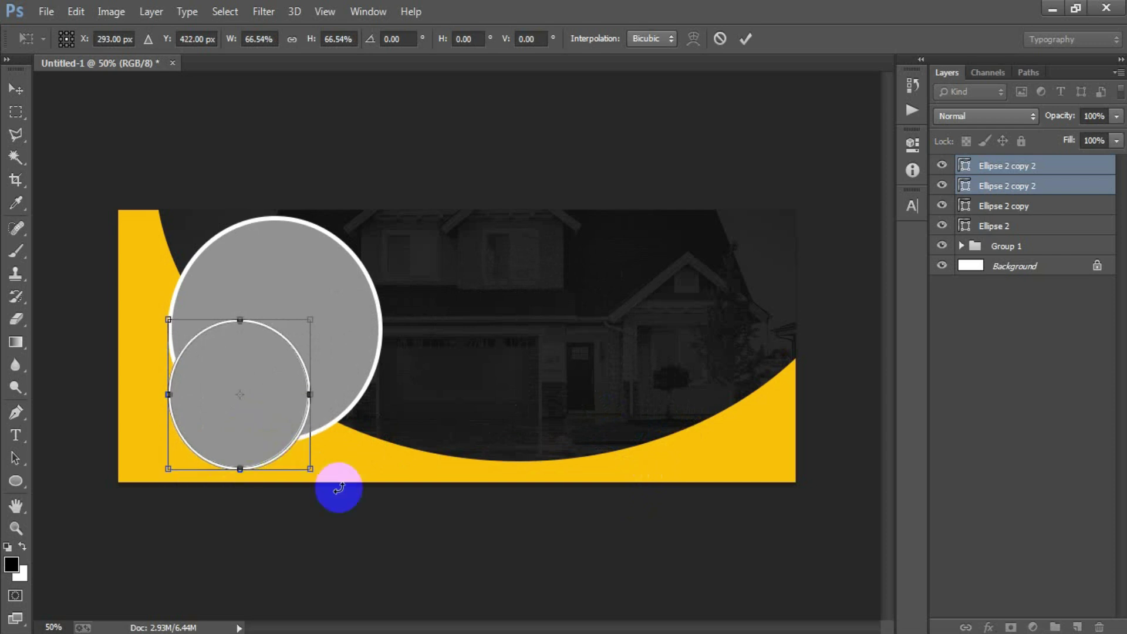
pyautogui.moveTo(307, 468); pyautogui.dragTo(318, 478)
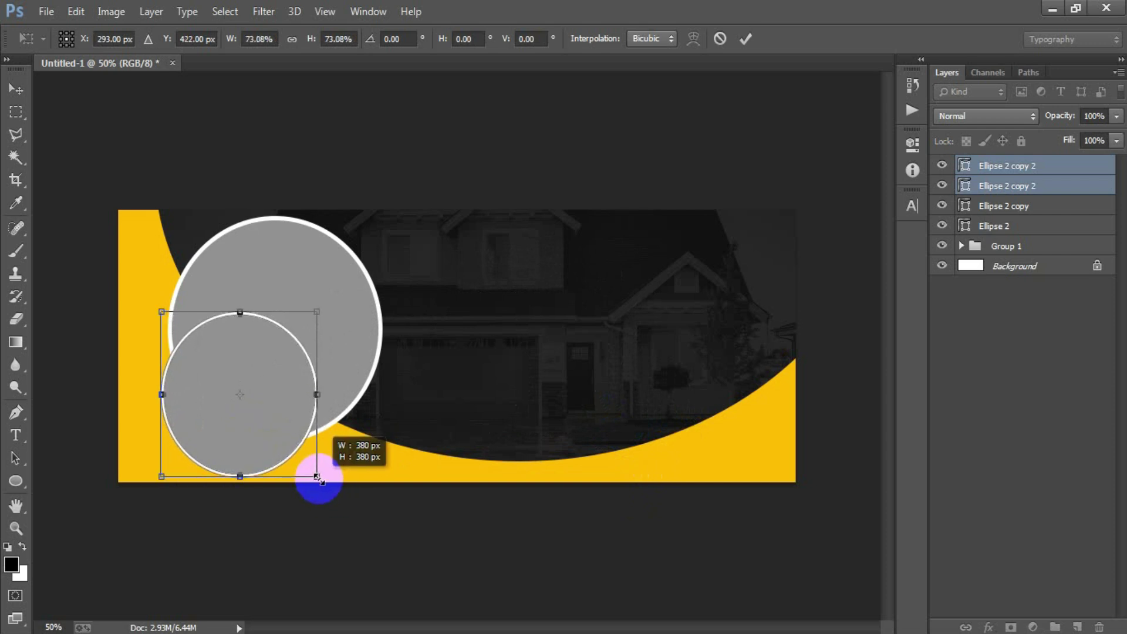
pyautogui.click(746, 45)
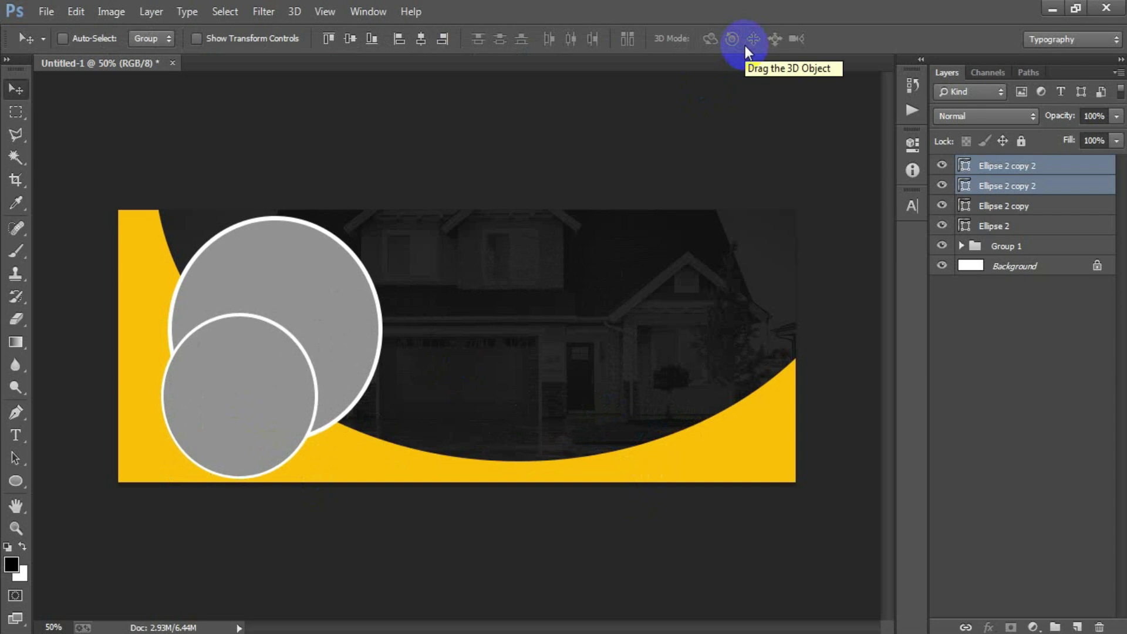
# - Duplicate it again into a third, smaller circle tucked beside the others
pyautogui.hotkey('ctrl', 'j')
pyautogui.moveTo(251, 395); pyautogui.dragTo(510, 400)
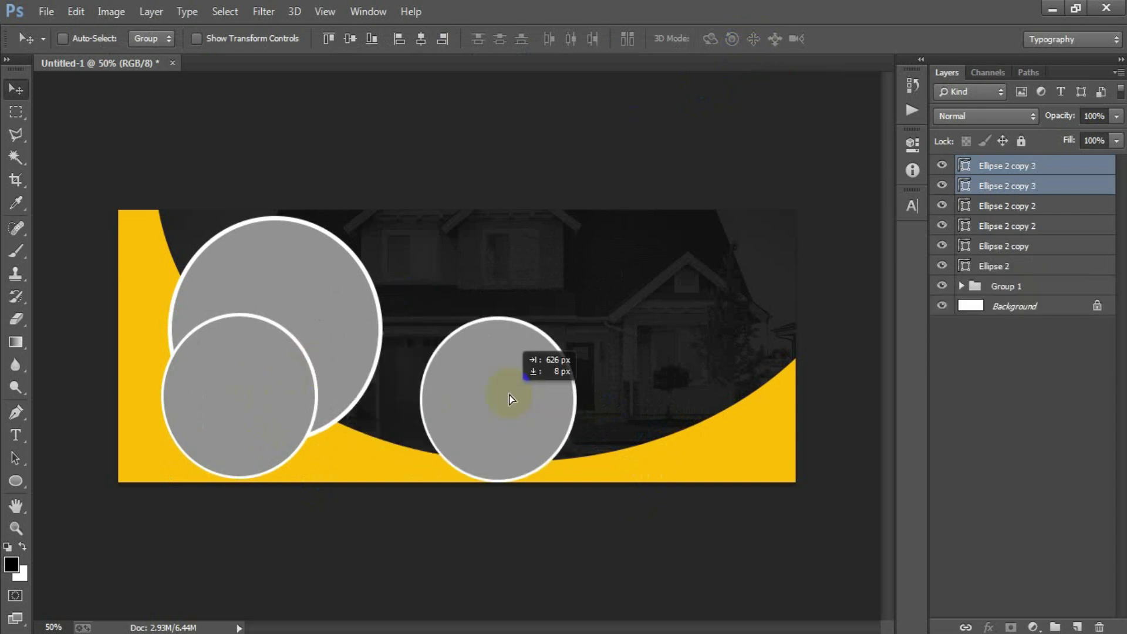
pyautogui.hotkey('ctrl', 't')
pyautogui.moveTo(576, 479); pyautogui.dragTo(553, 449)
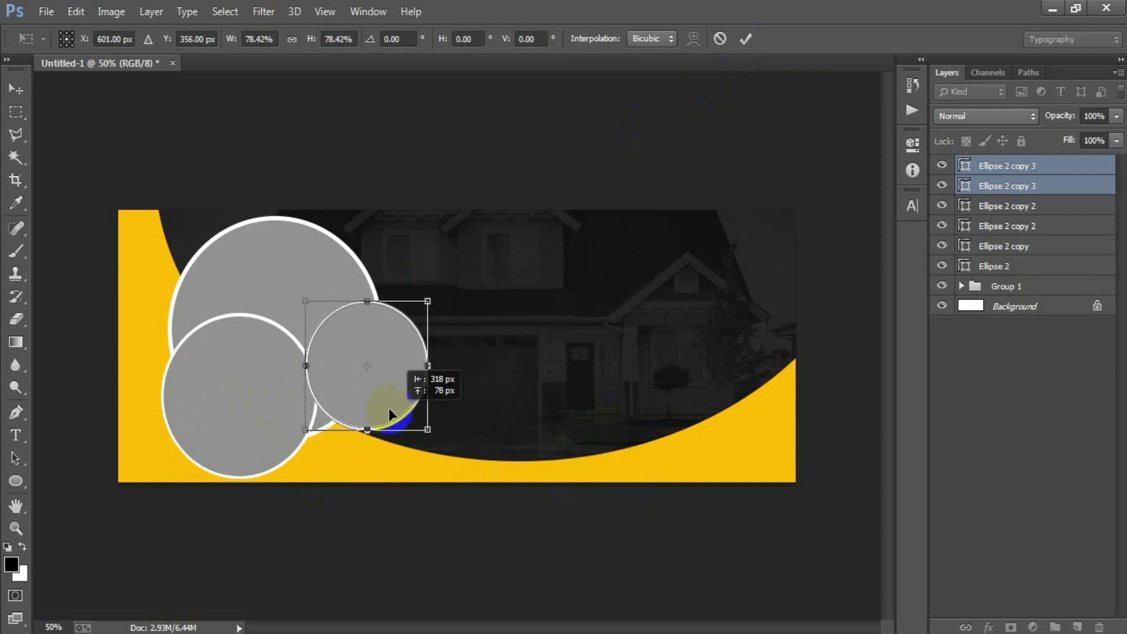
pyautogui.moveTo(478, 431)
pyautogui.mouseDown()
pyautogui.moveTo(358, 405)
pyautogui.moveTo(406, 430)
pyautogui.mouseUp()
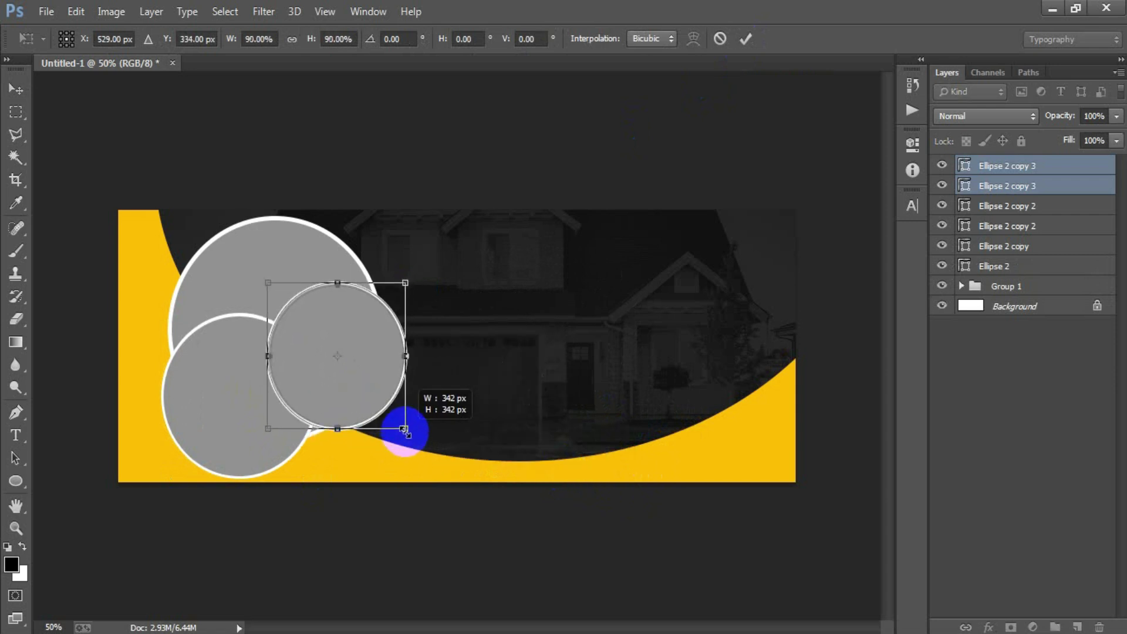
pyautogui.moveTo(386, 404); pyautogui.dragTo(393, 413)
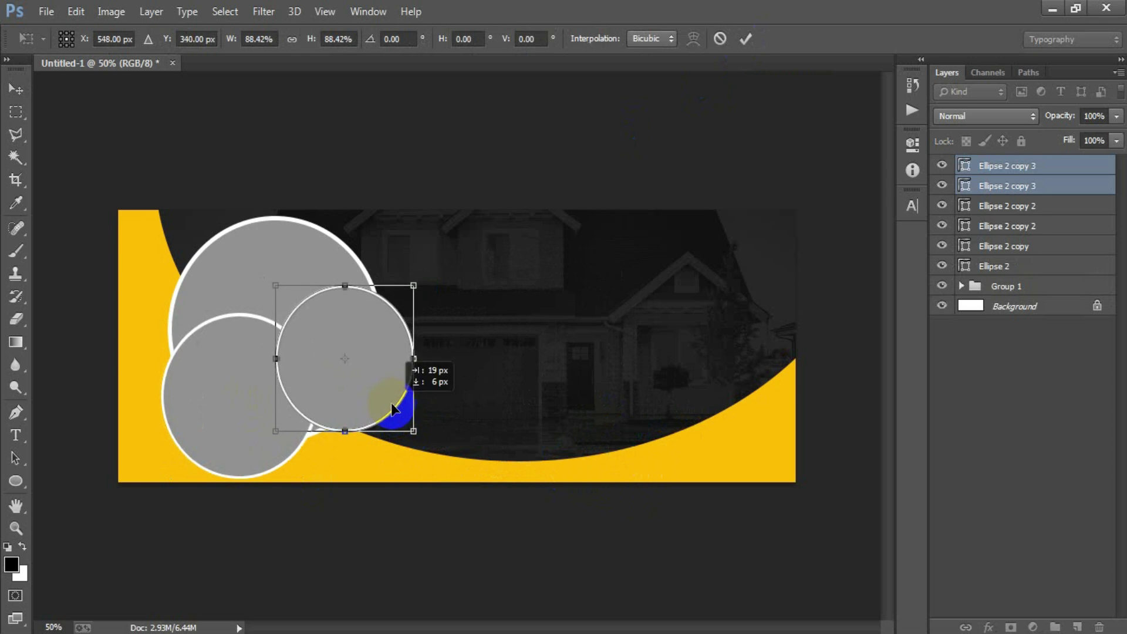
pyautogui.click(746, 37)
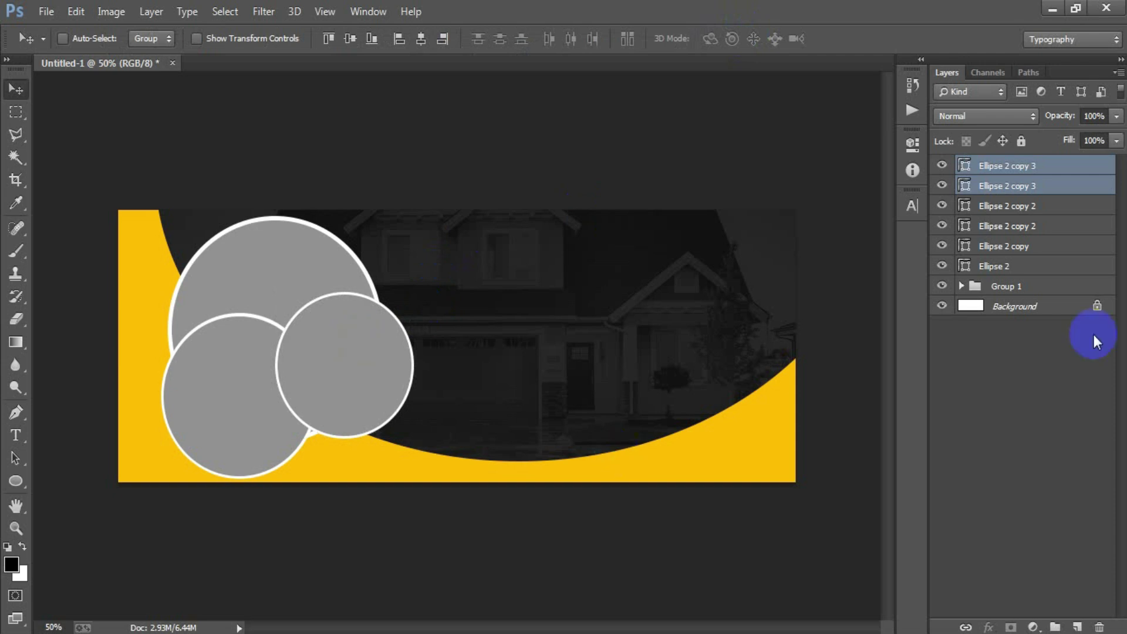
pyautogui.click(966, 253)
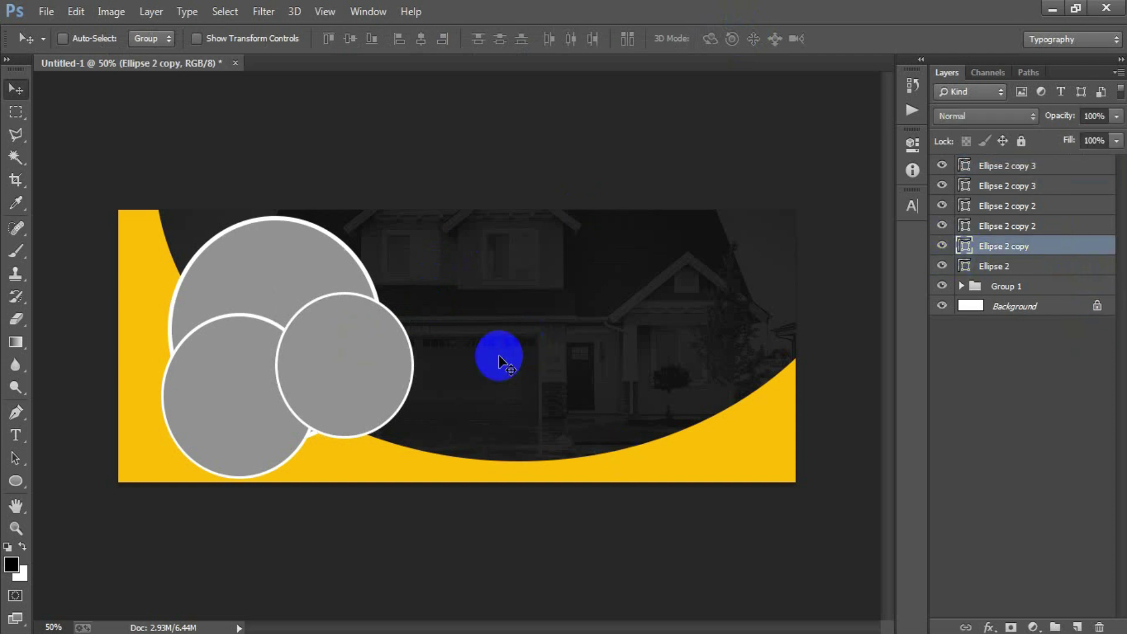
# - Place the twilight house photo as a linked layer over the large top circle
pyautogui.click(46, 12)
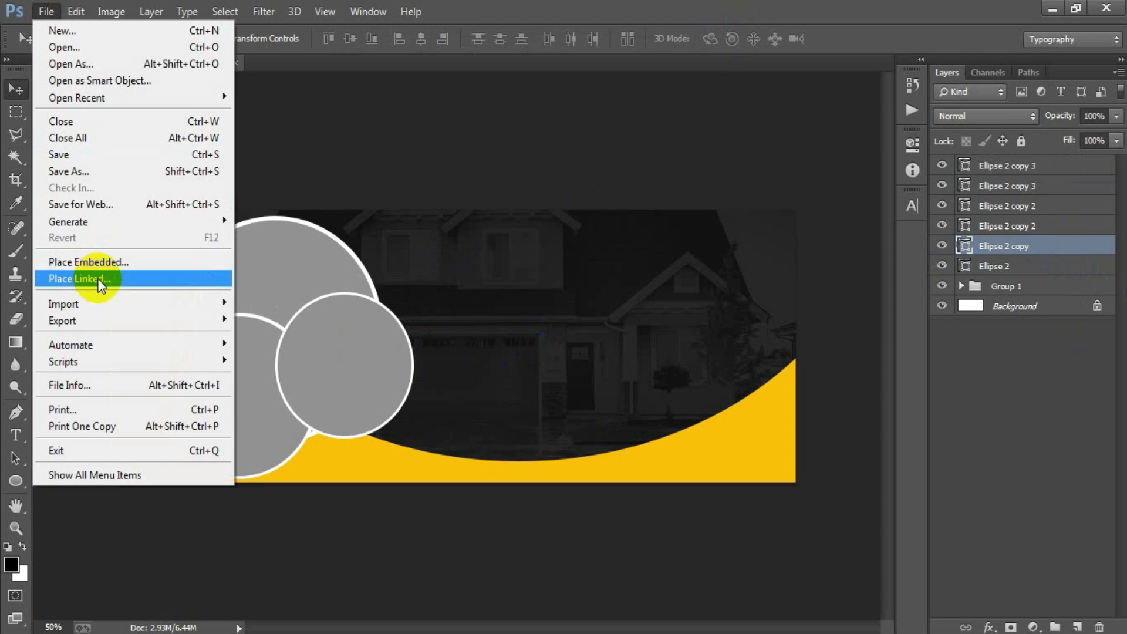
pyautogui.click(97, 278)
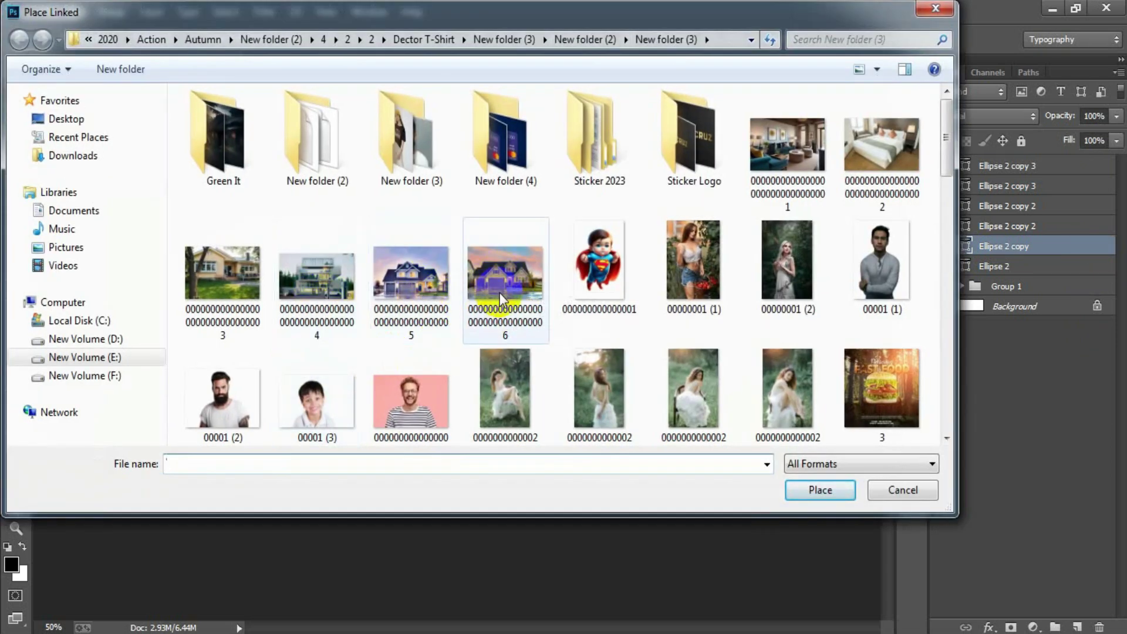
pyautogui.doubleClick(499, 292)
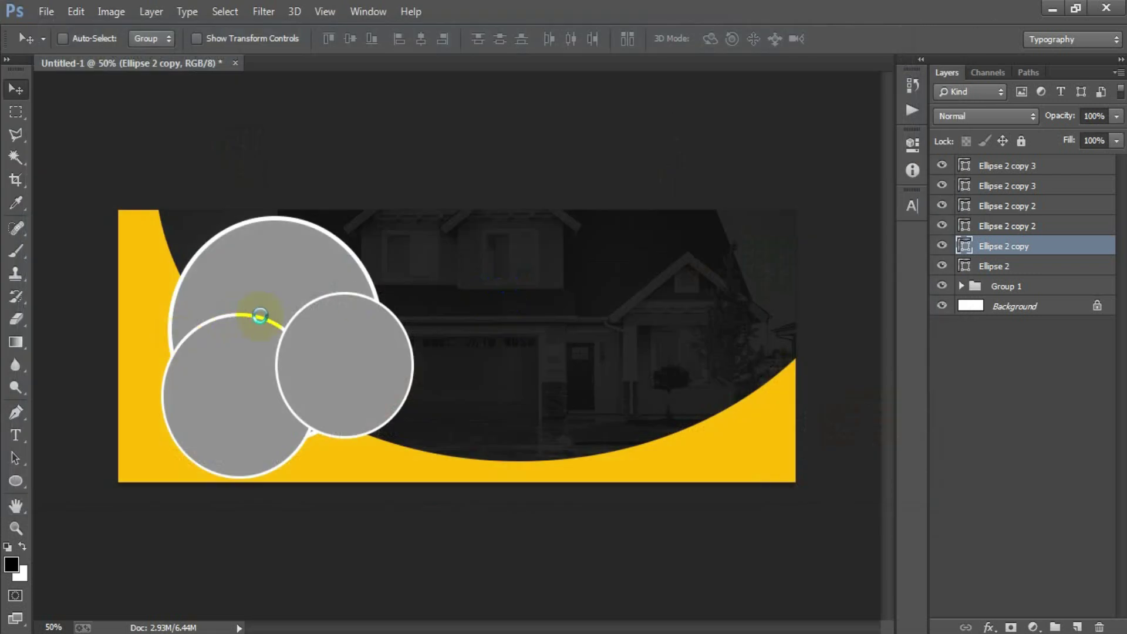
pyautogui.moveTo(436, 291); pyautogui.dragTo(277, 262)
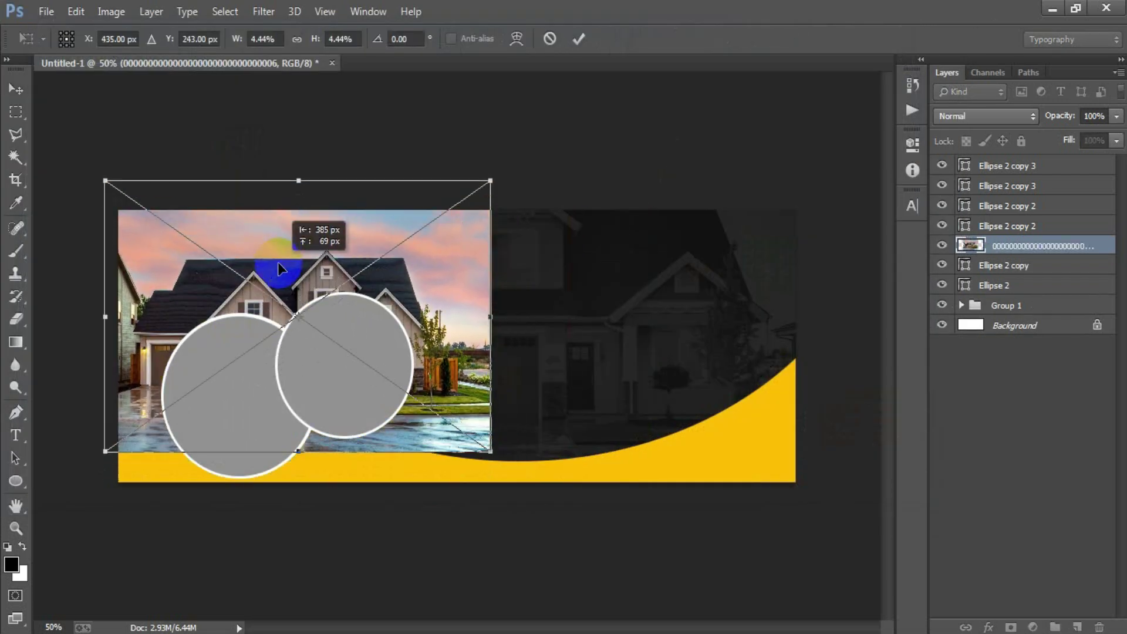
pyautogui.click(579, 39)
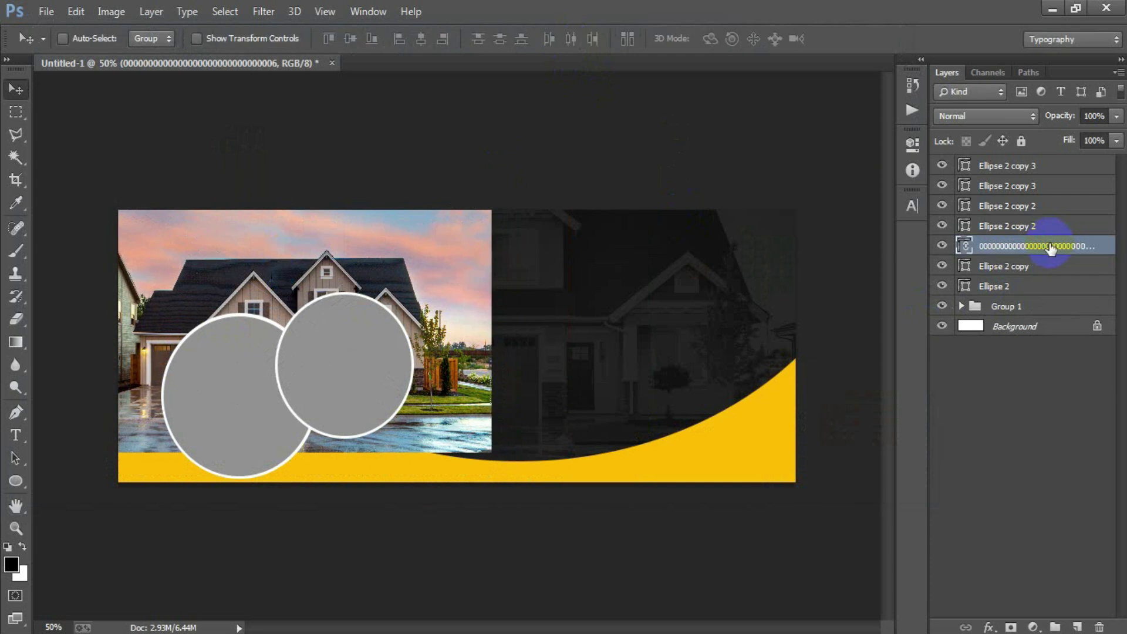
# - Clip the house photo into the circle, then scale and position it inside
pyautogui.rightClick(1011, 244)
pyautogui.click(744, 401)
pyautogui.moveTo(491, 327); pyautogui.dragTo(277, 265)
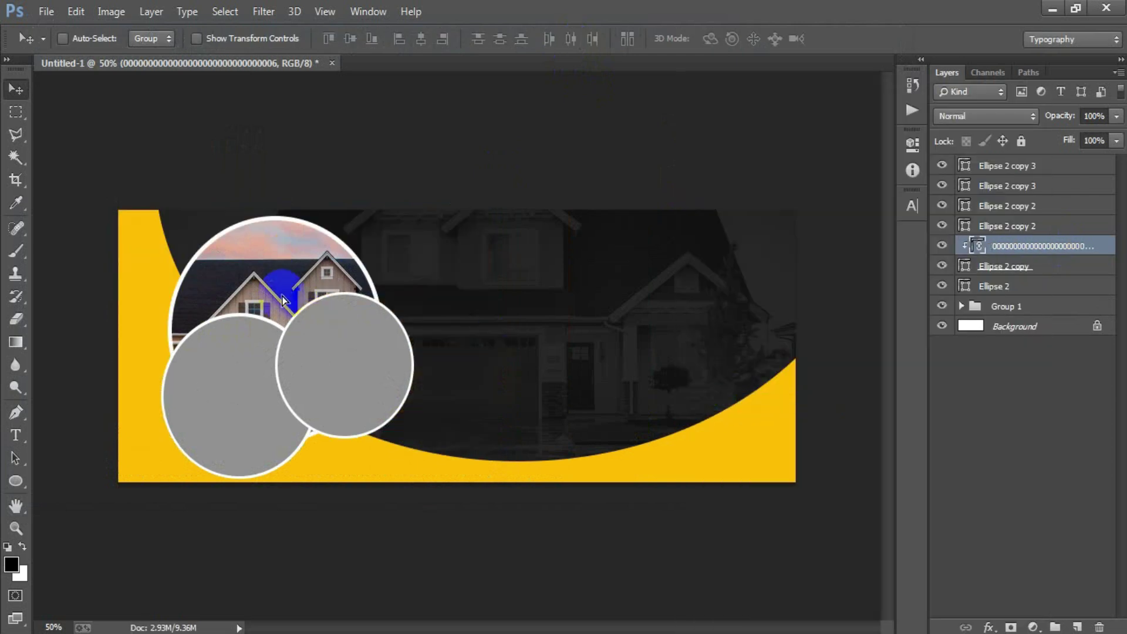
pyautogui.hotkey('ctrl', 't')
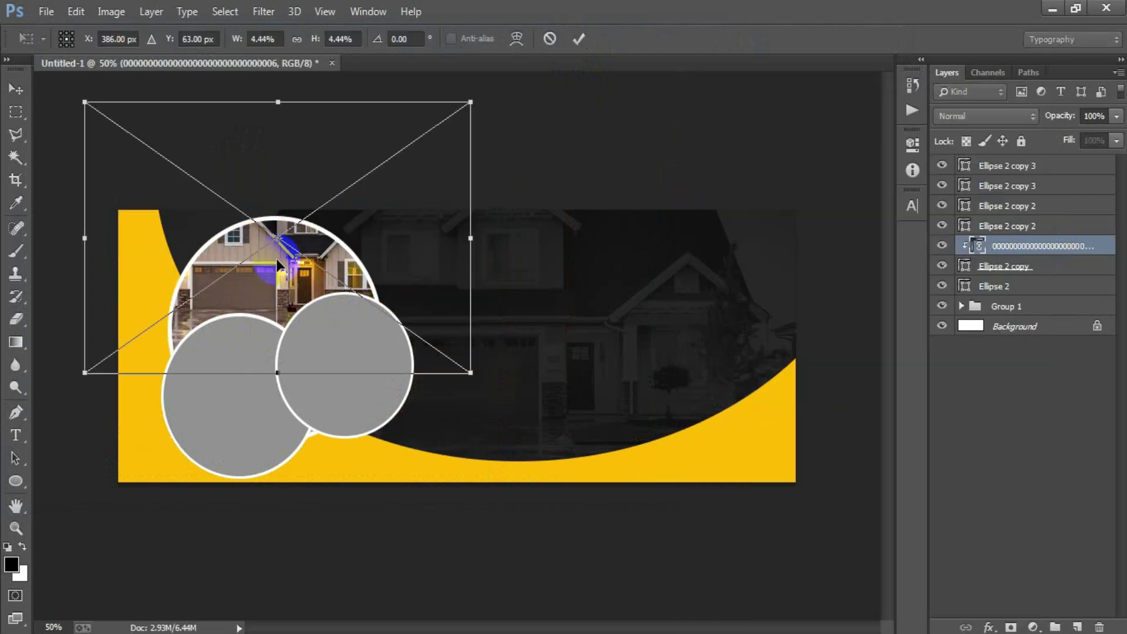
pyautogui.moveTo(460, 365); pyautogui.dragTo(453, 371)
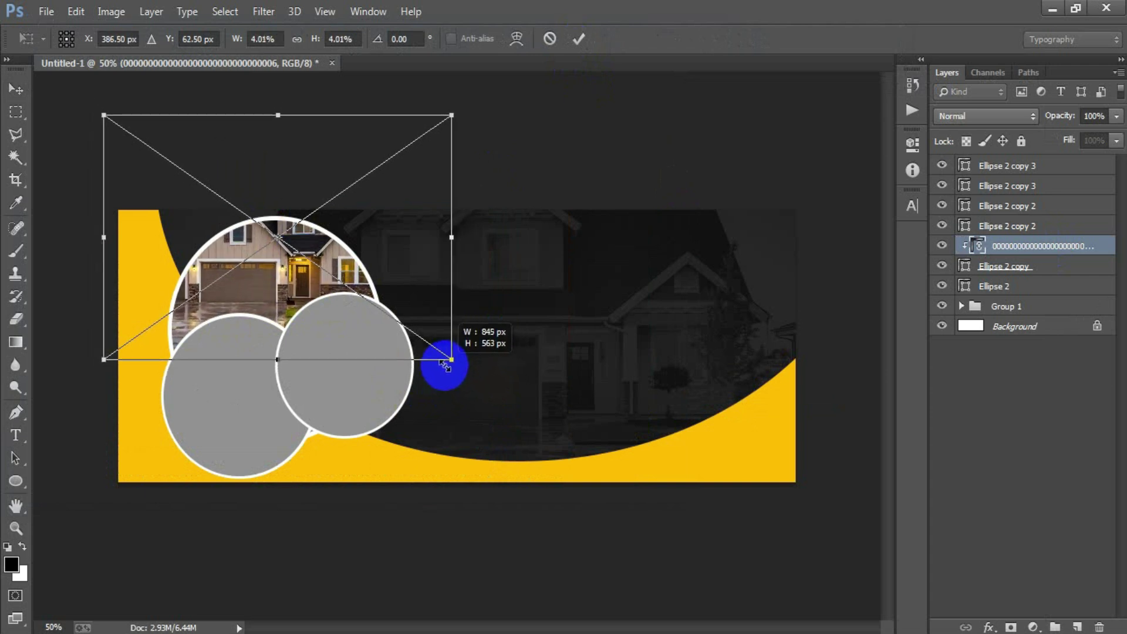
pyautogui.moveTo(452, 371); pyautogui.dragTo(435, 348)
pyautogui.moveTo(303, 304); pyautogui.dragTo(301, 329)
pyautogui.click(578, 40)
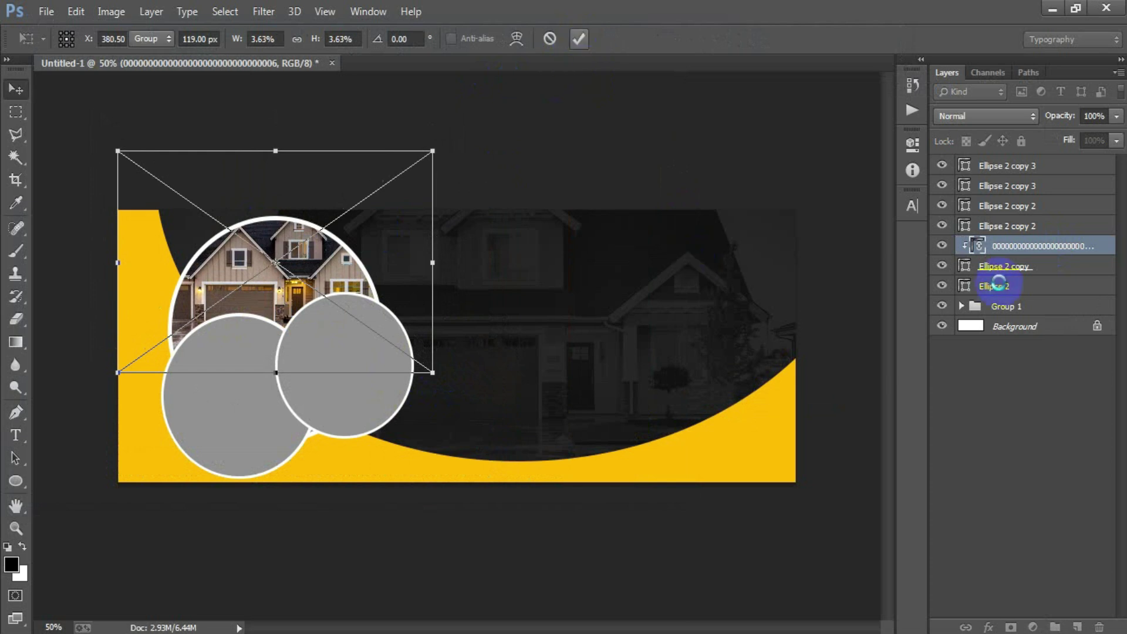
# - Merge the house photo with its circle layers and nudge it upward
pyautogui.keyDown('shift'); pyautogui.click(1048, 284); pyautogui.keyUp('shift')
pyautogui.hotkey('ctrl', 'e')
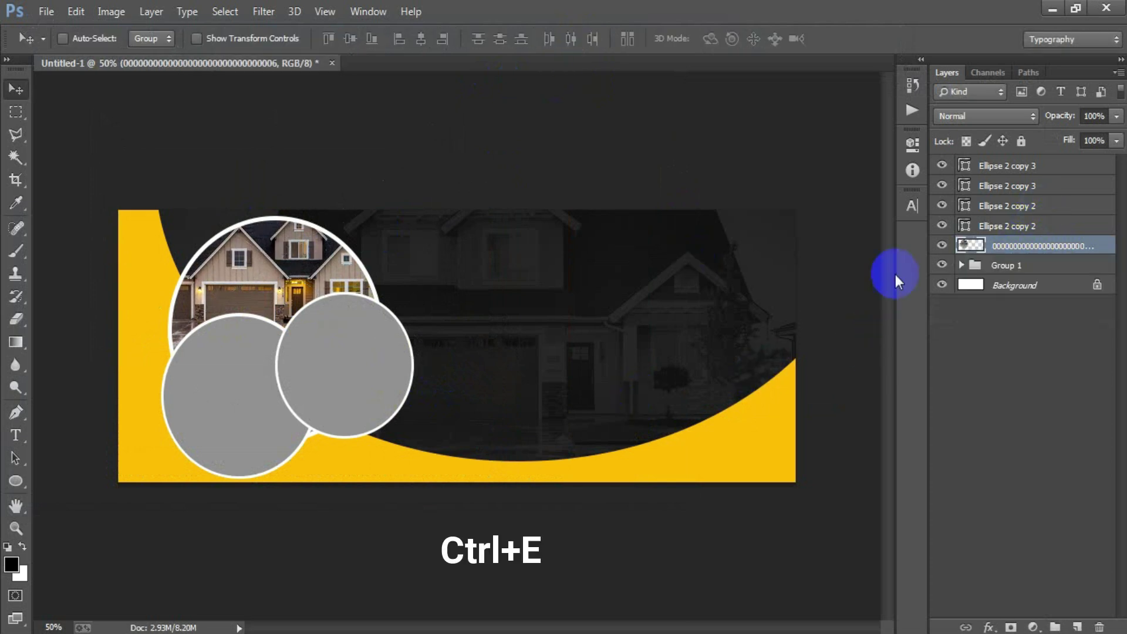
pyautogui.press('Up')
pyautogui.press('Up')
pyautogui.press('Up')
pyautogui.press('Up')
pyautogui.press('Up')
pyautogui.press('Up')
pyautogui.press('Up')
pyautogui.press('Up')
pyautogui.press('Up')
pyautogui.press('Up')
pyautogui.press('Up')
pyautogui.press('Up')
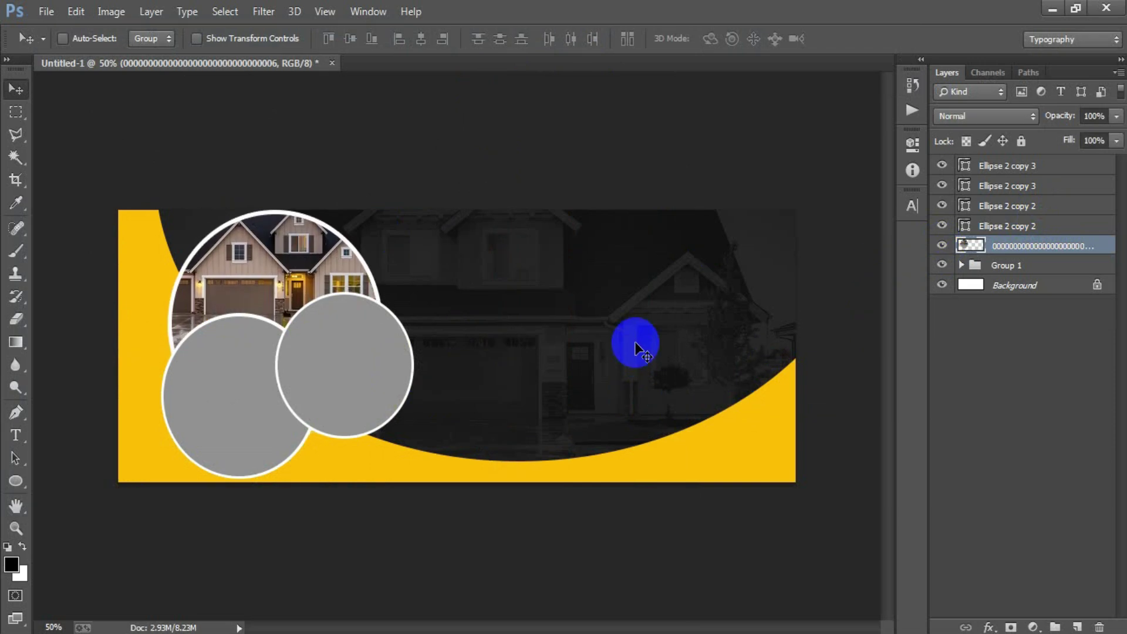
pyautogui.press('Up')
pyautogui.press('Up')
pyautogui.press('Up')
pyautogui.press('Up')
pyautogui.press('Up')
pyautogui.press('Up')
# - Give the photo circle a drop shadow with 45% opacity, 90° angle and size 30
pyautogui.doubleClick(1110, 252)
pyautogui.moveTo(784, 88); pyautogui.dragTo(582, 88)
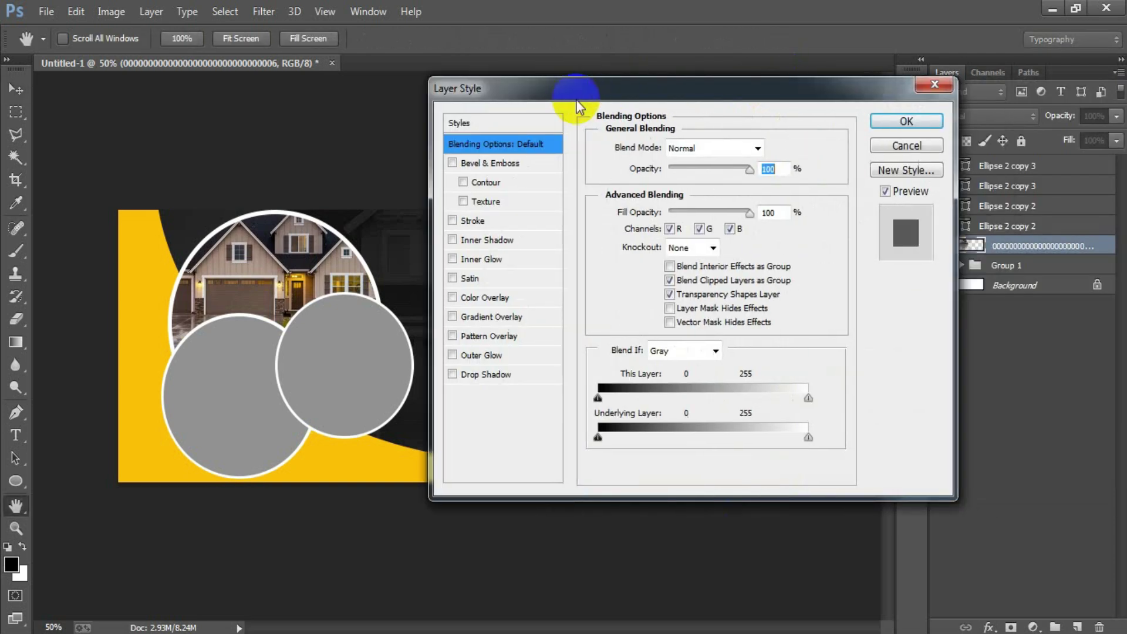
pyautogui.click(515, 377)
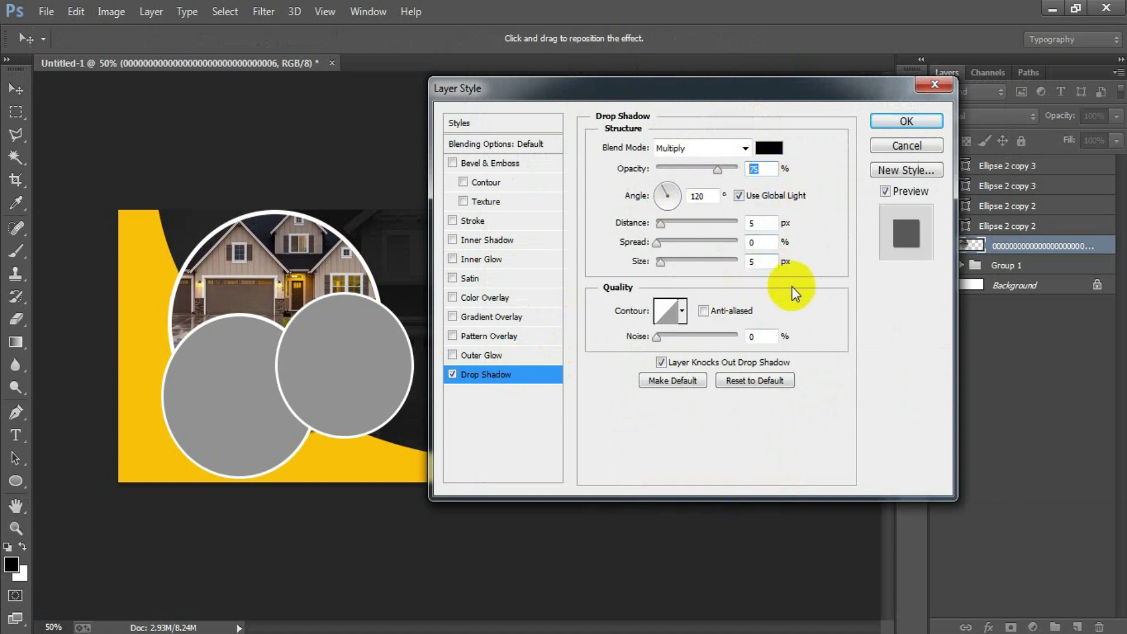
pyautogui.write('5')
pyautogui.click(712, 195)
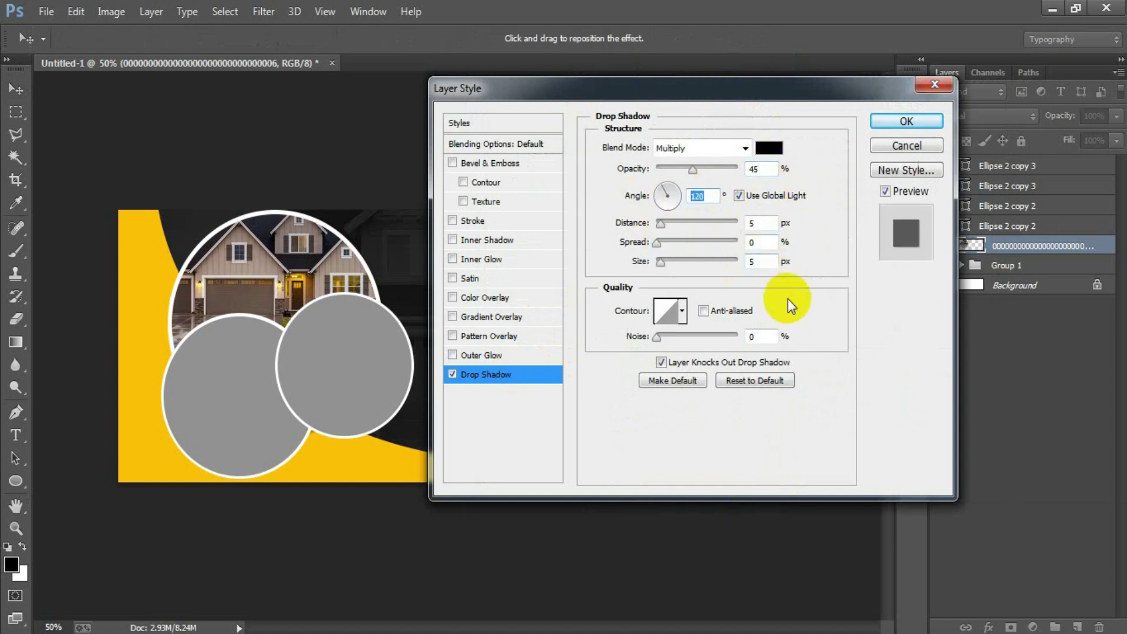
pyautogui.write('90')
pyautogui.press('Tab')
pyautogui.write('0')
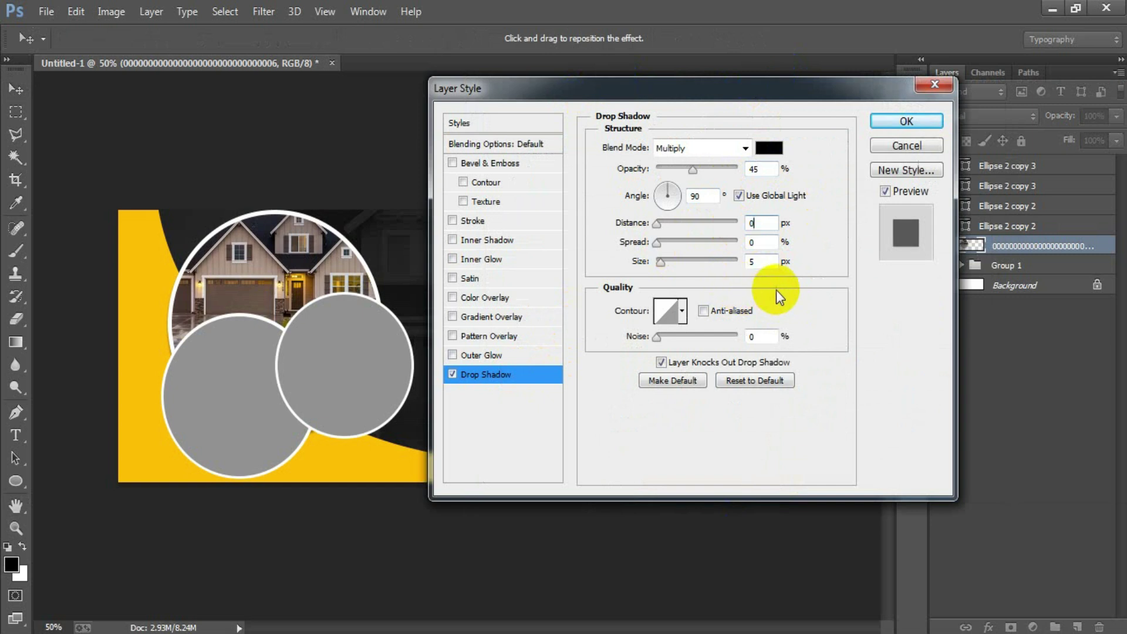
pyautogui.write('30')
pyautogui.click(923, 125)
# - Copy the photo circle's layer style and select the next empty circle layer
pyautogui.rightClick(1099, 246)
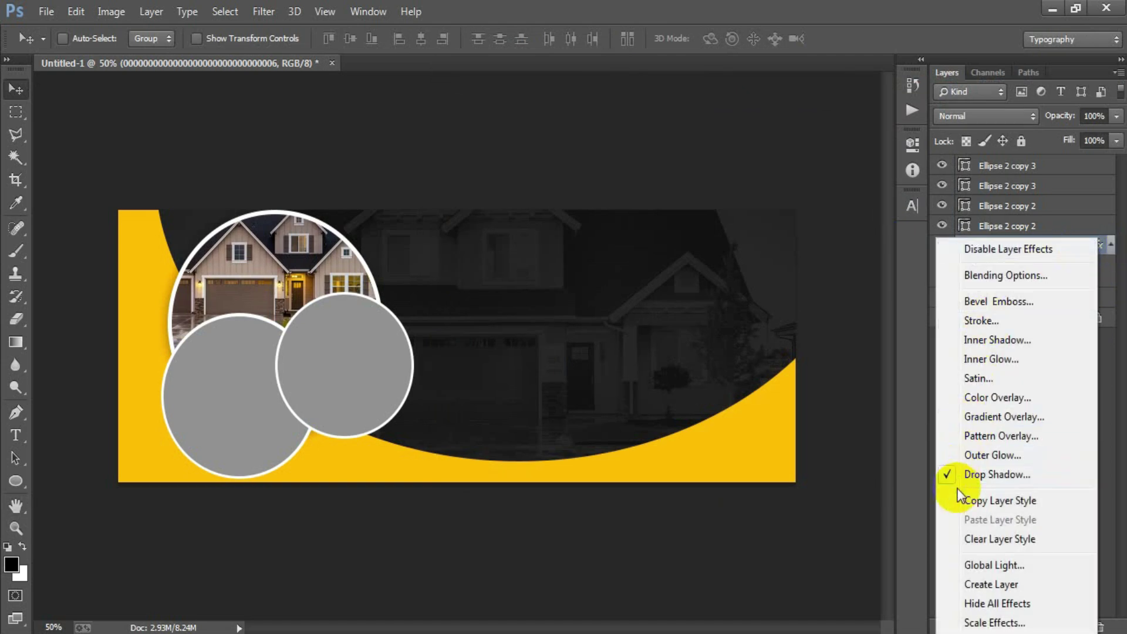
pyautogui.click(1000, 500)
pyautogui.click(1063, 227)
pyautogui.click(1017, 209)
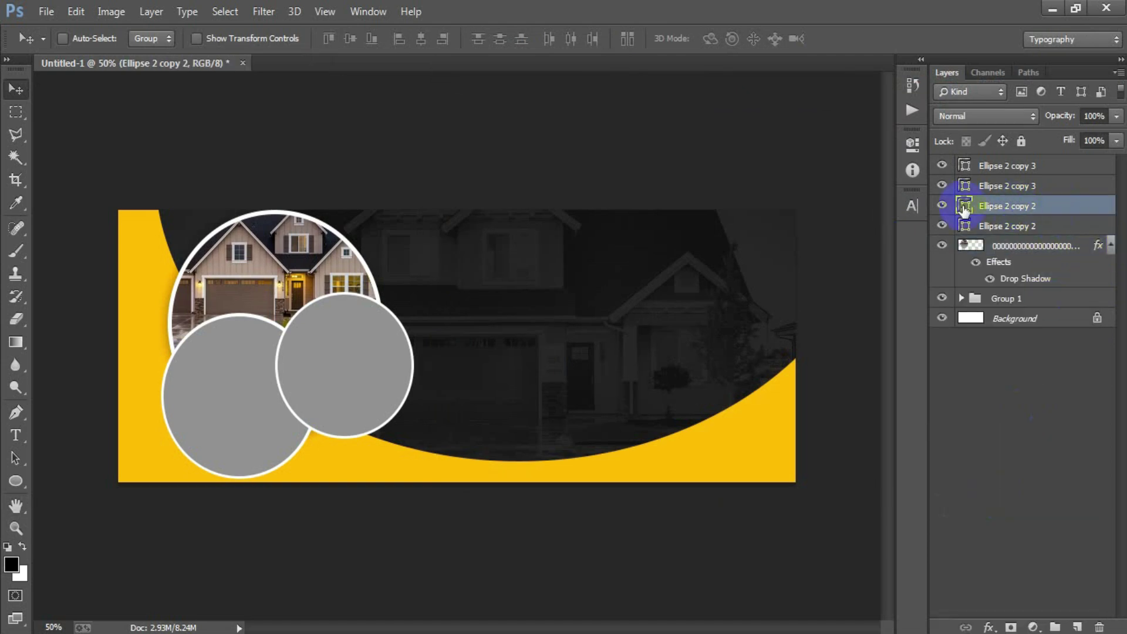
pyautogui.click(50, 14)
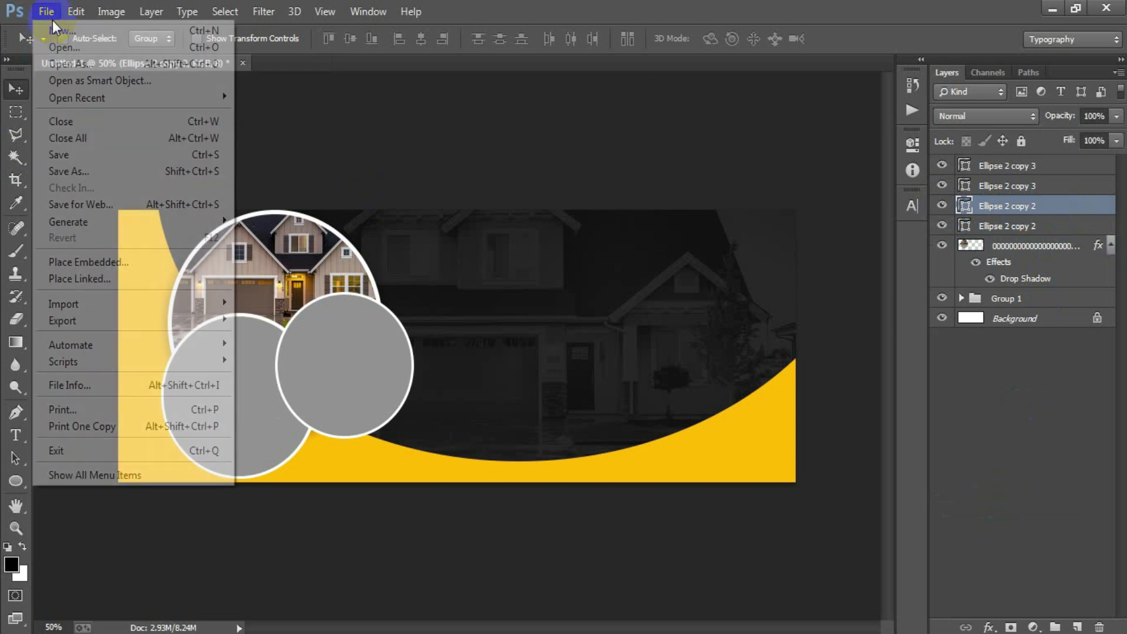
# - Place the living room photo as a linked image near the lower-left circle
pyautogui.click(82, 279)
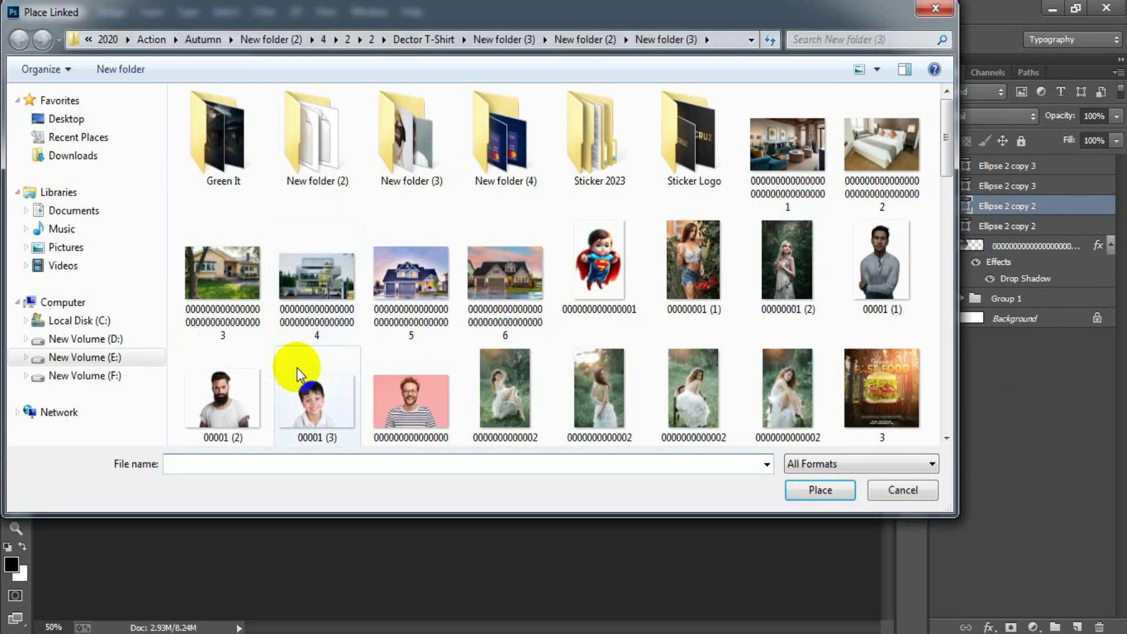
pyautogui.doubleClick(793, 162)
pyautogui.moveTo(478, 355); pyautogui.dragTo(296, 392)
pyautogui.click(579, 38)
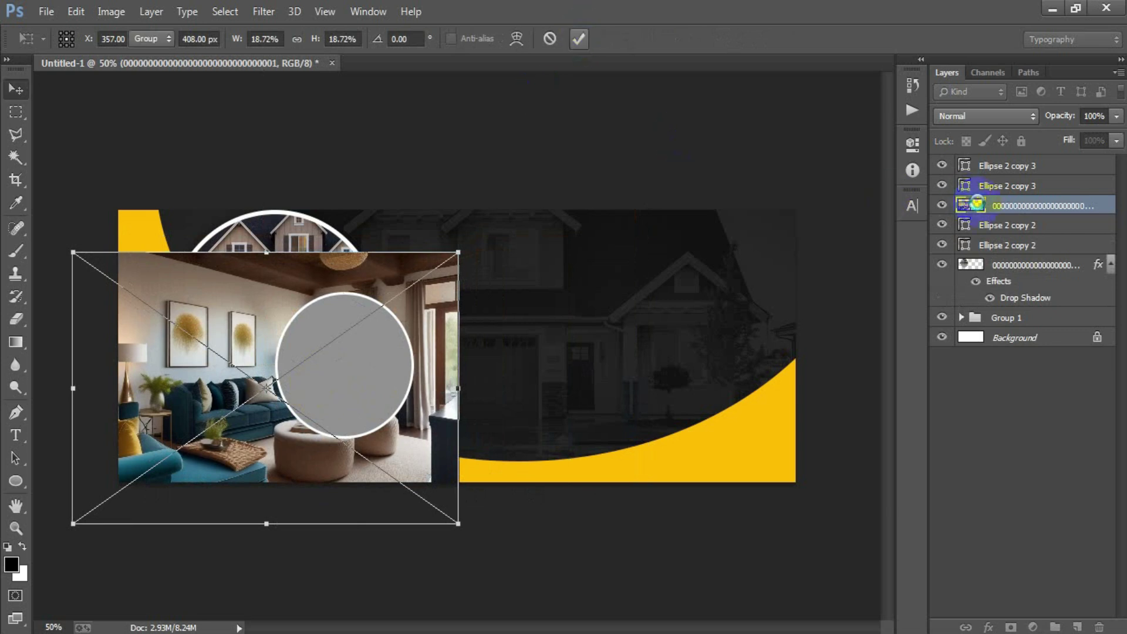
# - Clip the living room photo into the lower-left circle and scale it to fit
pyautogui.rightClick(1014, 212)
pyautogui.click(719, 402)
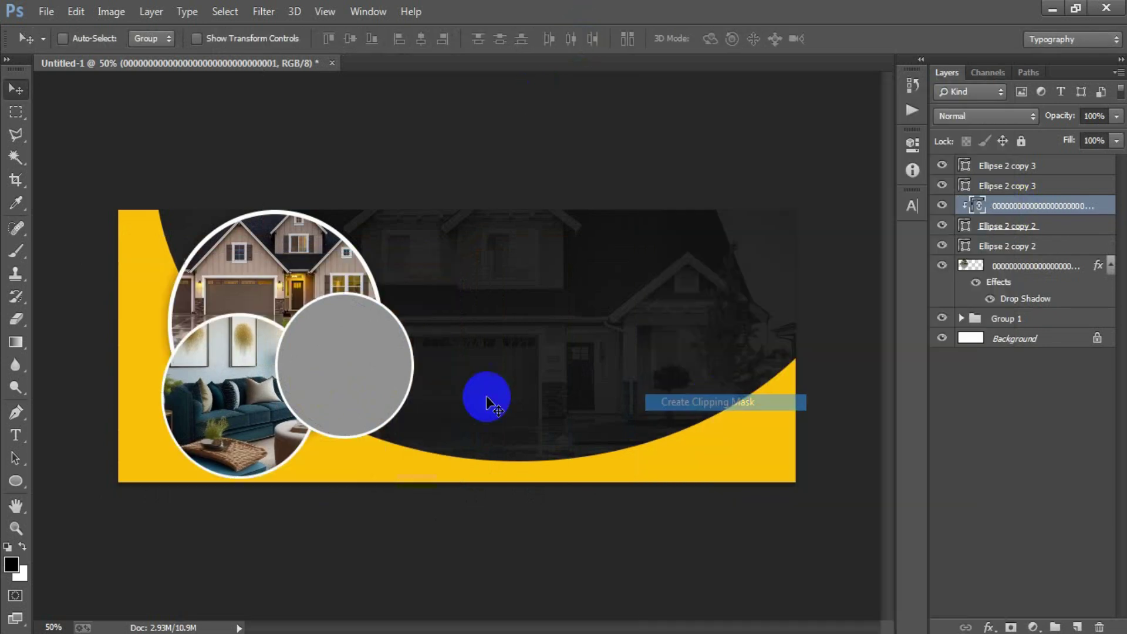
pyautogui.hotkey('ctrl', 't')
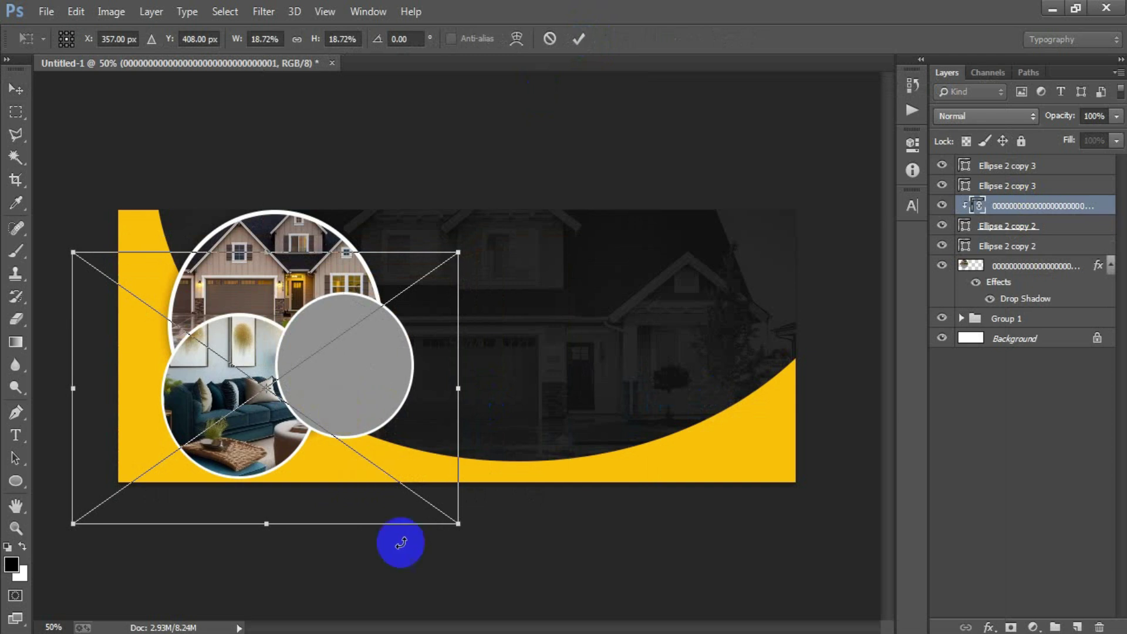
pyautogui.moveTo(458, 524); pyautogui.dragTo(408, 488)
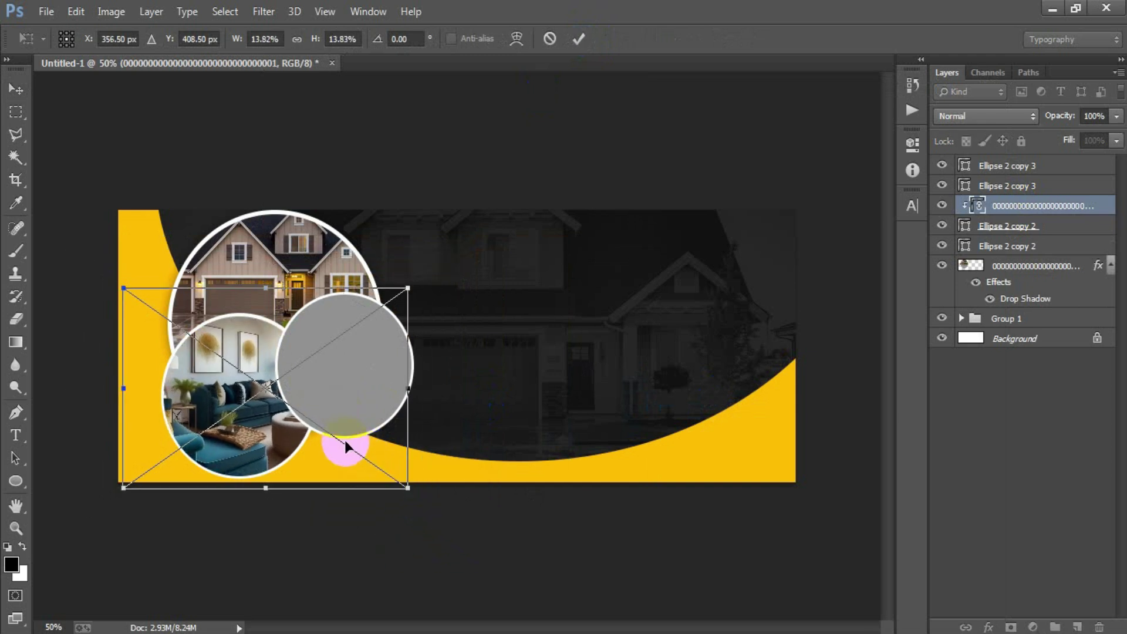
pyautogui.moveTo(324, 434); pyautogui.dragTo(273, 438)
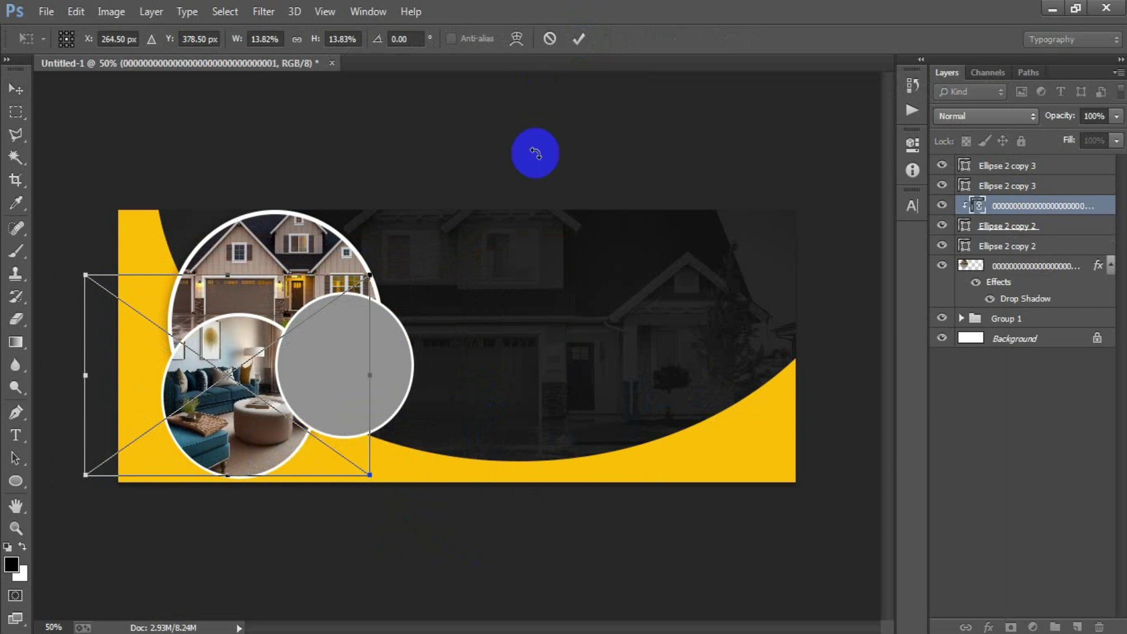
pyautogui.click(578, 40)
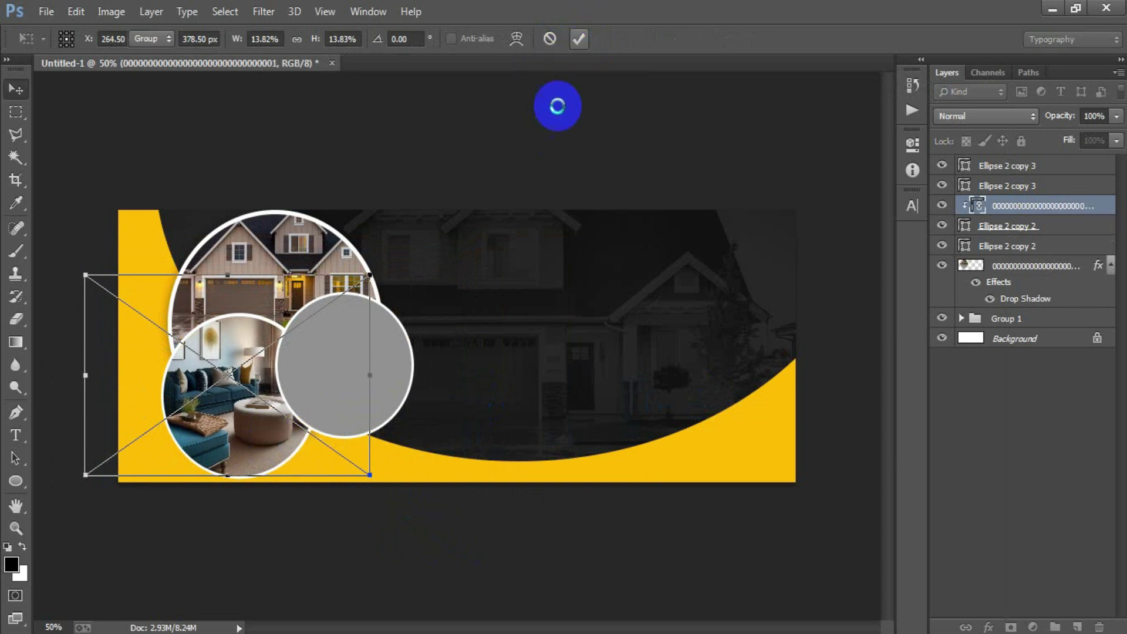
# - Paste the copied drop shadow onto the living room circle and select the last empty circle
pyautogui.keyDown('shift'); pyautogui.click(1024, 246); pyautogui.keyUp('shift')
pyautogui.click(778, 292)
pyautogui.moveTo(1106, 323); pyautogui.dragTo(1106, 214)
pyautogui.rightClick(1098, 212)
pyautogui.click(843, 392)
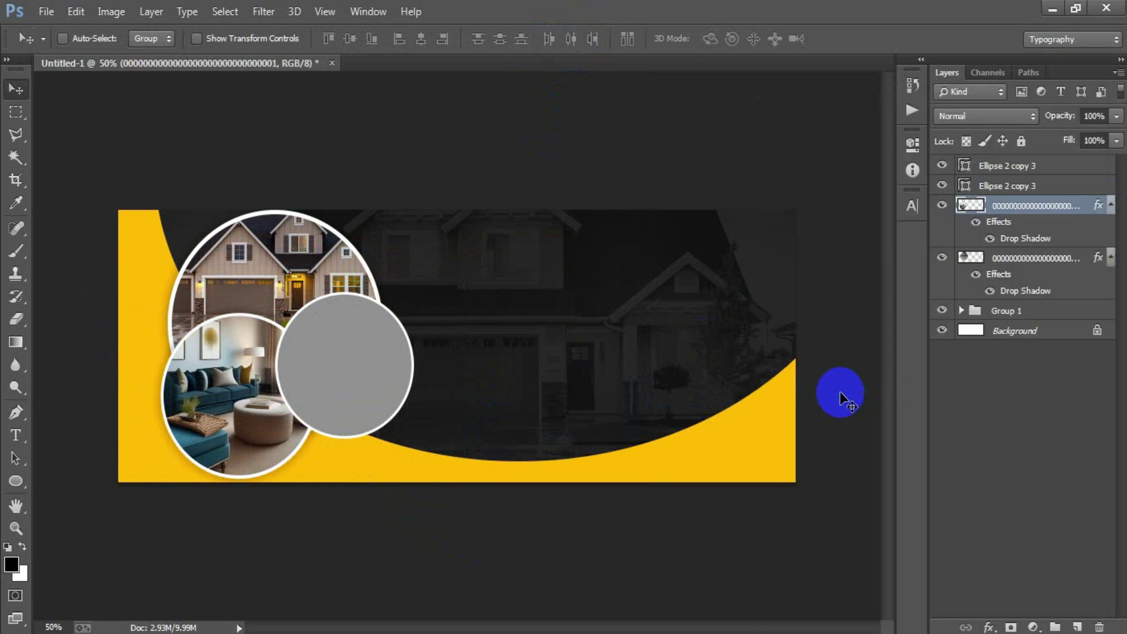
pyautogui.click(1054, 168)
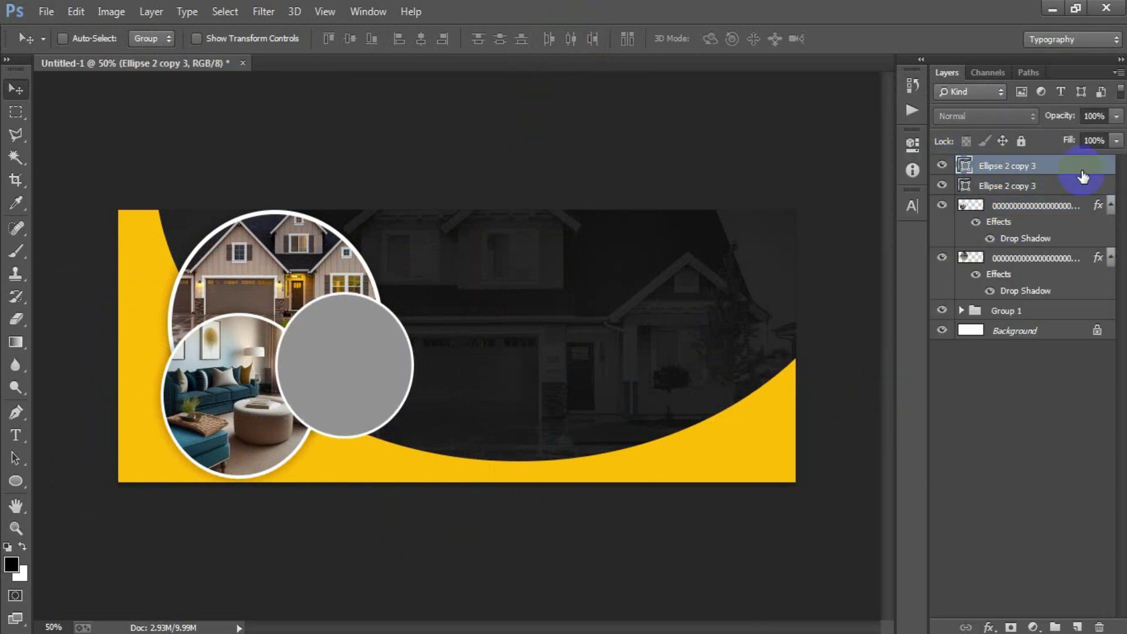
pyautogui.click(46, 13)
# - Place the bedroom photo as a linked image
pyautogui.click(108, 279)
pyautogui.click(881, 147)
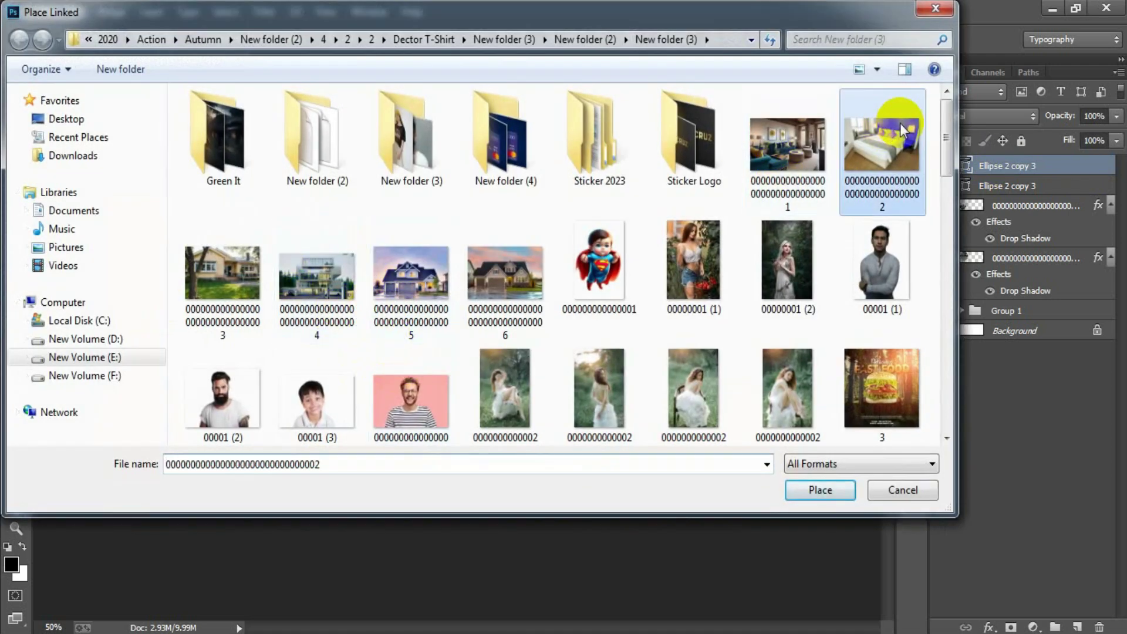
pyautogui.press('Return')
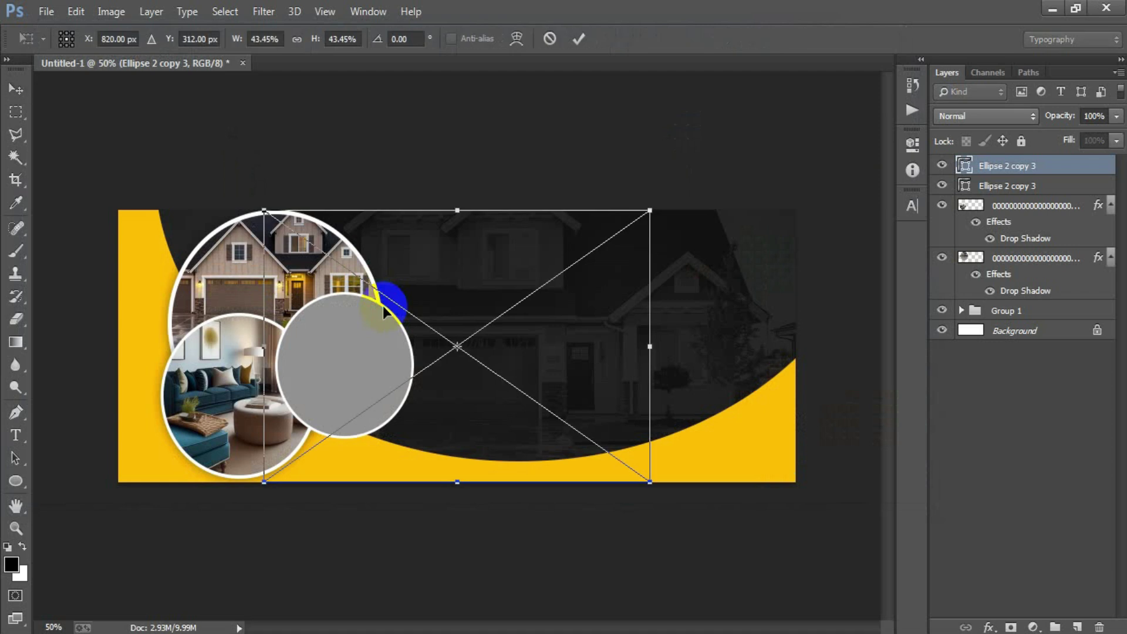
pyautogui.click(578, 39)
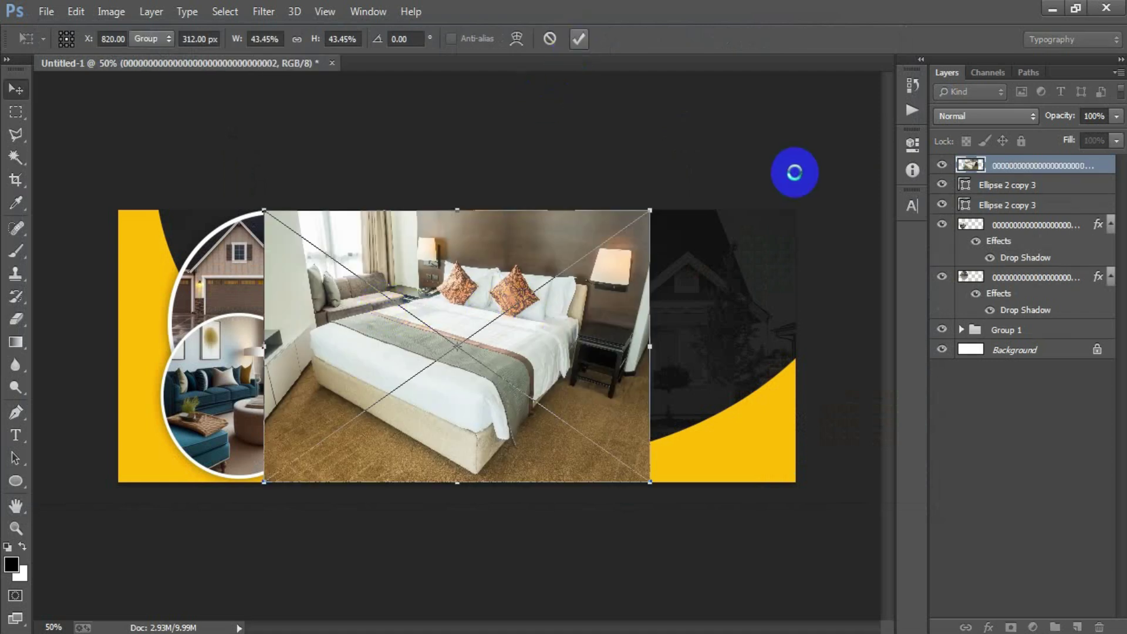
# - Clip the bedroom photo into the third circle and scale it down to fill it
pyautogui.rightClick(1034, 173)
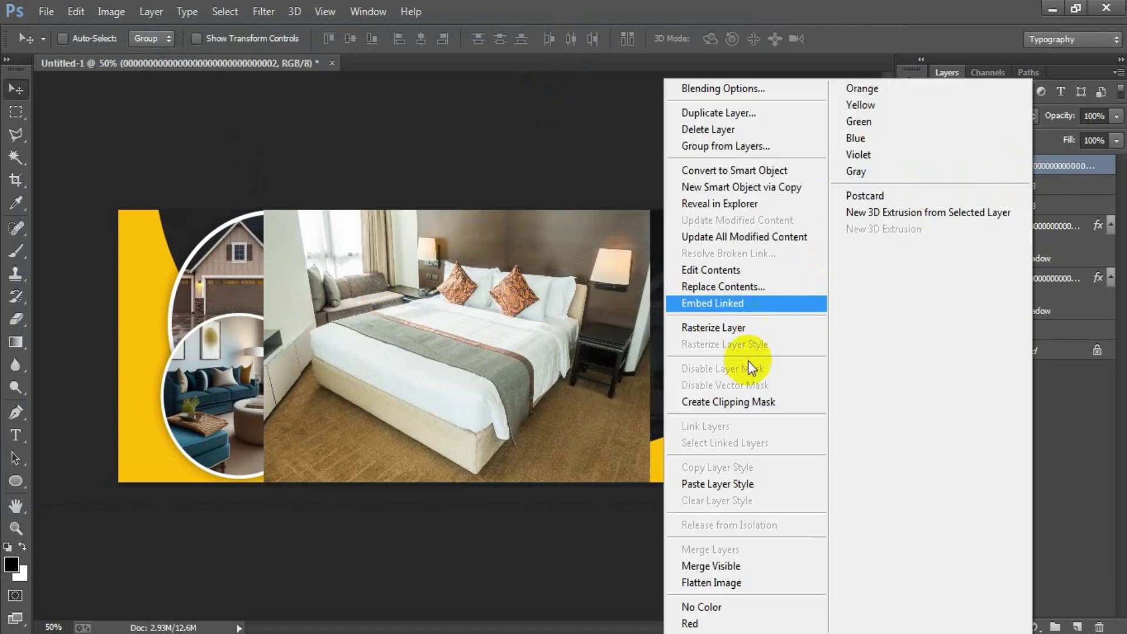
pyautogui.click(740, 400)
pyautogui.moveTo(516, 355)
pyautogui.mouseDown()
pyautogui.moveTo(335, 382)
pyautogui.moveTo(299, 435)
pyautogui.mouseUp()
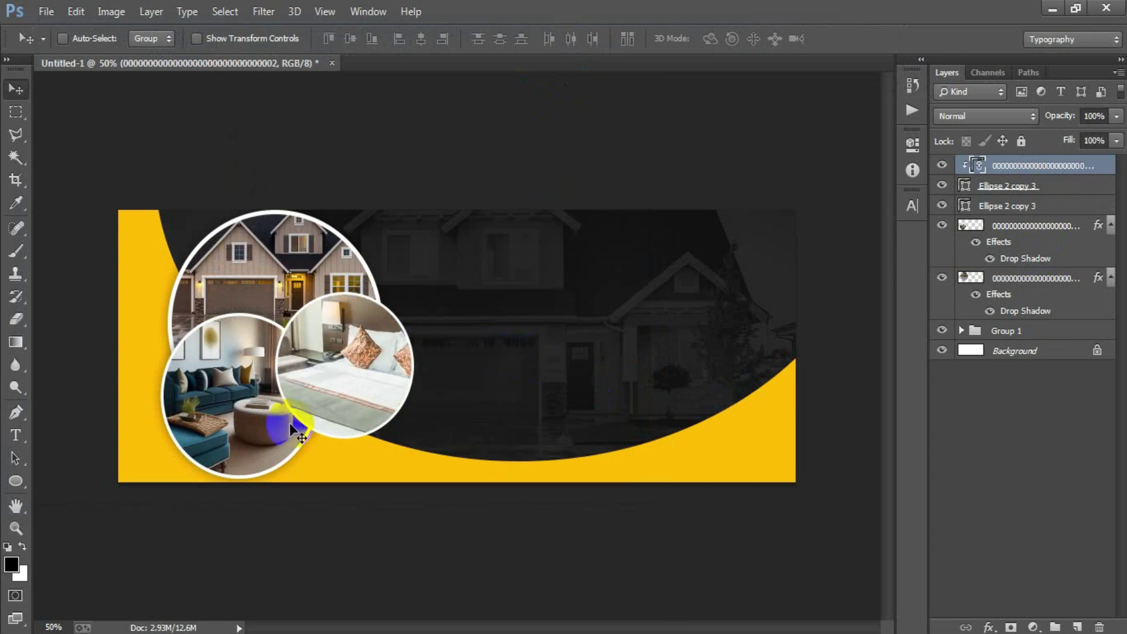
pyautogui.hotkey('ctrl', 't')
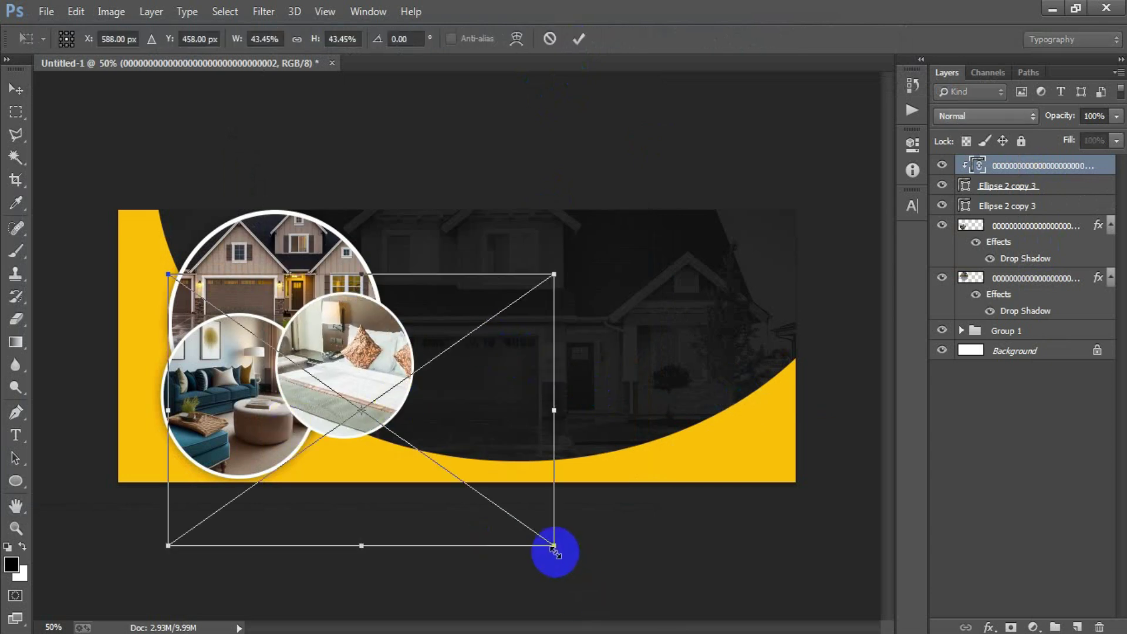
pyautogui.moveTo(554, 545); pyautogui.dragTo(457, 469)
pyautogui.moveTo(426, 416)
pyautogui.mouseDown()
pyautogui.moveTo(407, 389)
pyautogui.moveTo(415, 382)
pyautogui.mouseUp()
pyautogui.moveTo(443, 435); pyautogui.dragTo(440, 433)
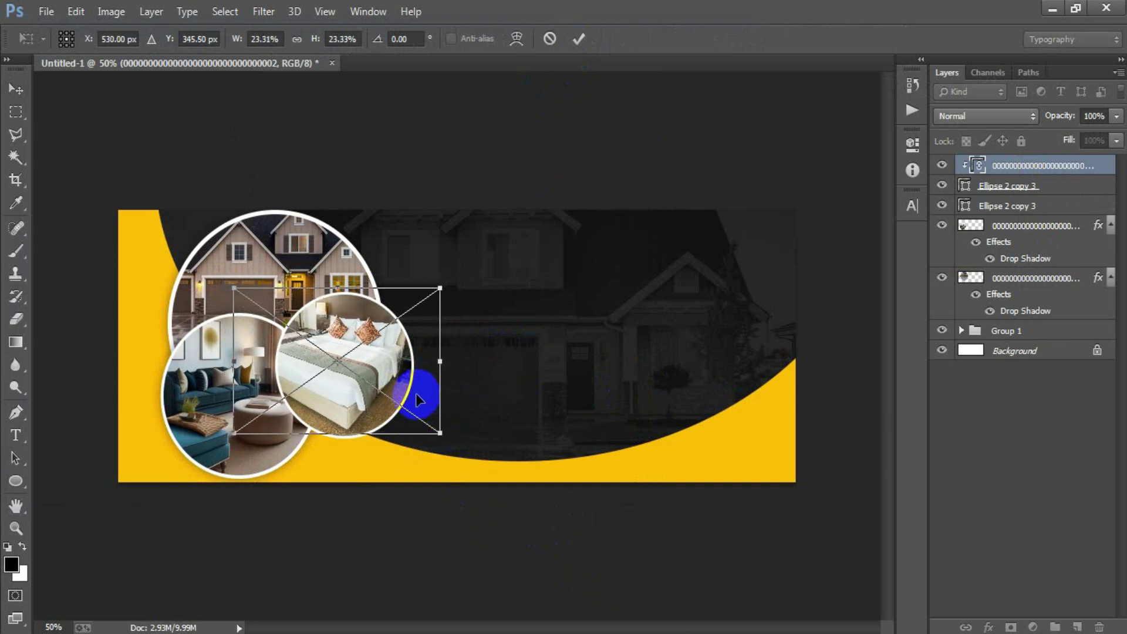
pyautogui.moveTo(415, 395); pyautogui.dragTo(421, 399)
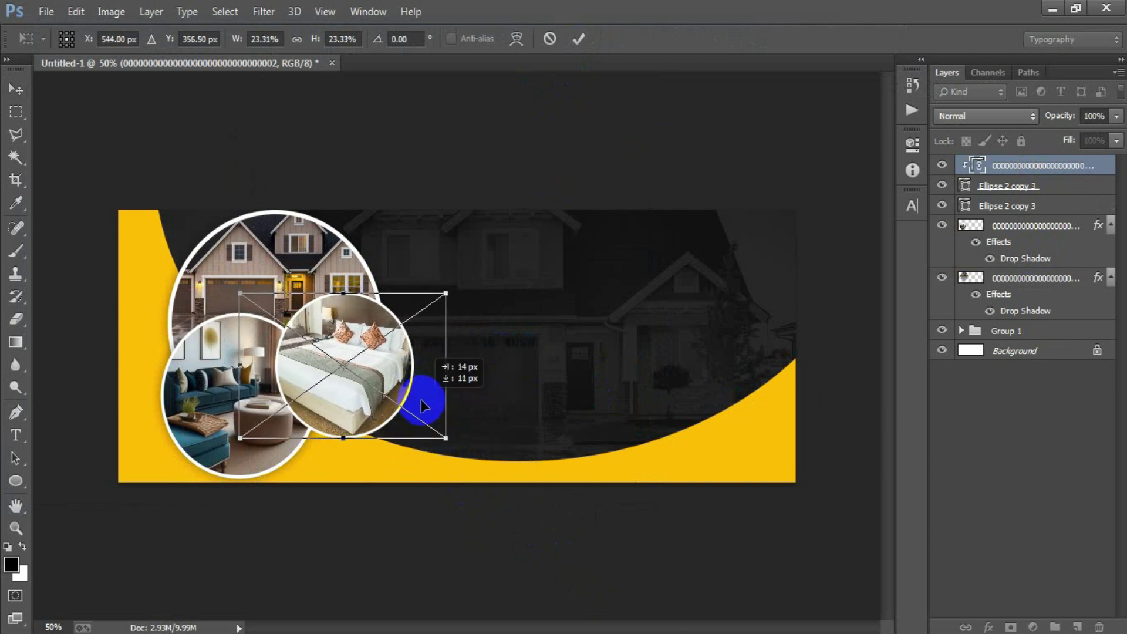
pyautogui.click(578, 39)
pyautogui.keyDown('shift'); pyautogui.click(1068, 213); pyautogui.keyUp('shift')
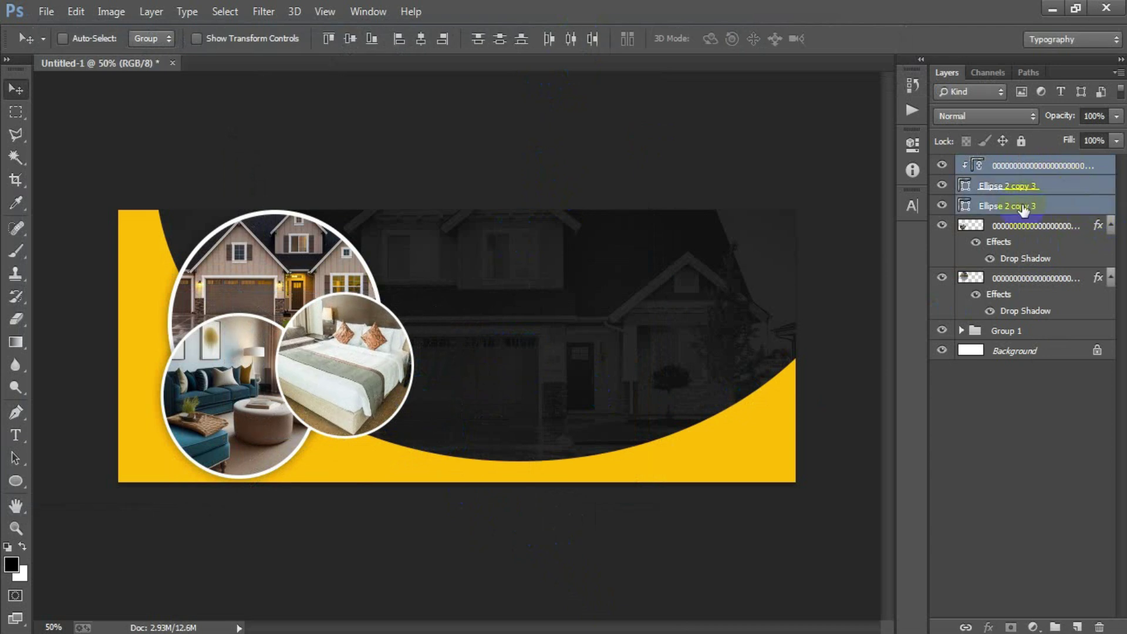
# - Apply the copied drop shadow to the bedroom circle and group the three photo circles
pyautogui.press('Delete')
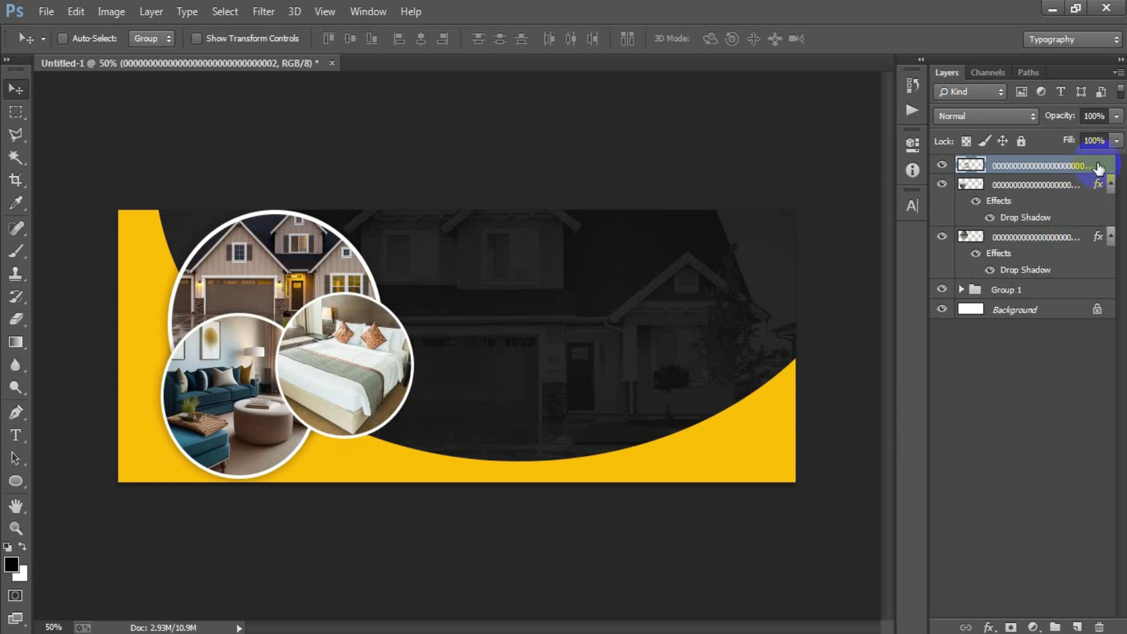
pyautogui.rightClick(1096, 168)
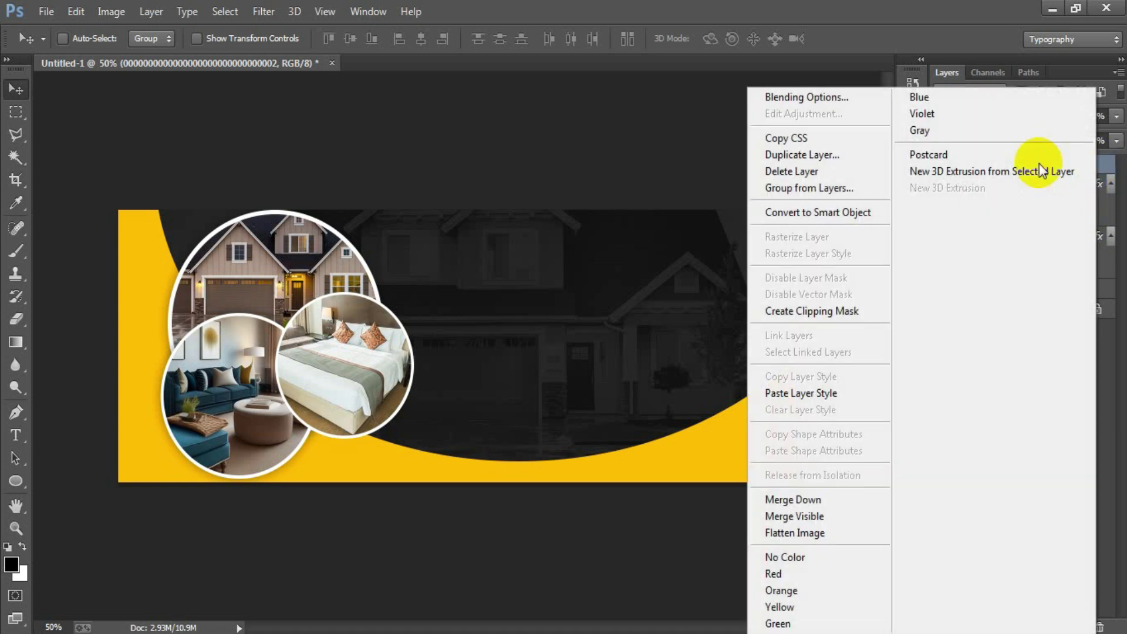
pyautogui.click(816, 392)
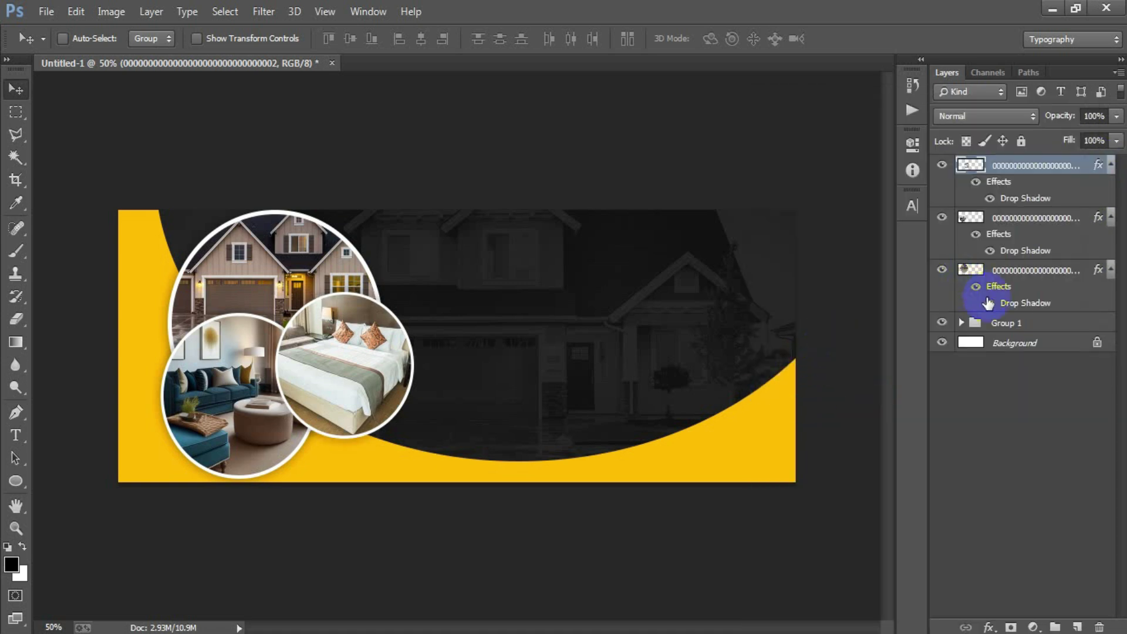
pyautogui.keyDown('shift'); pyautogui.click(1038, 282); pyautogui.keyUp('shift')
pyautogui.hotkey('ctrl', 'g')
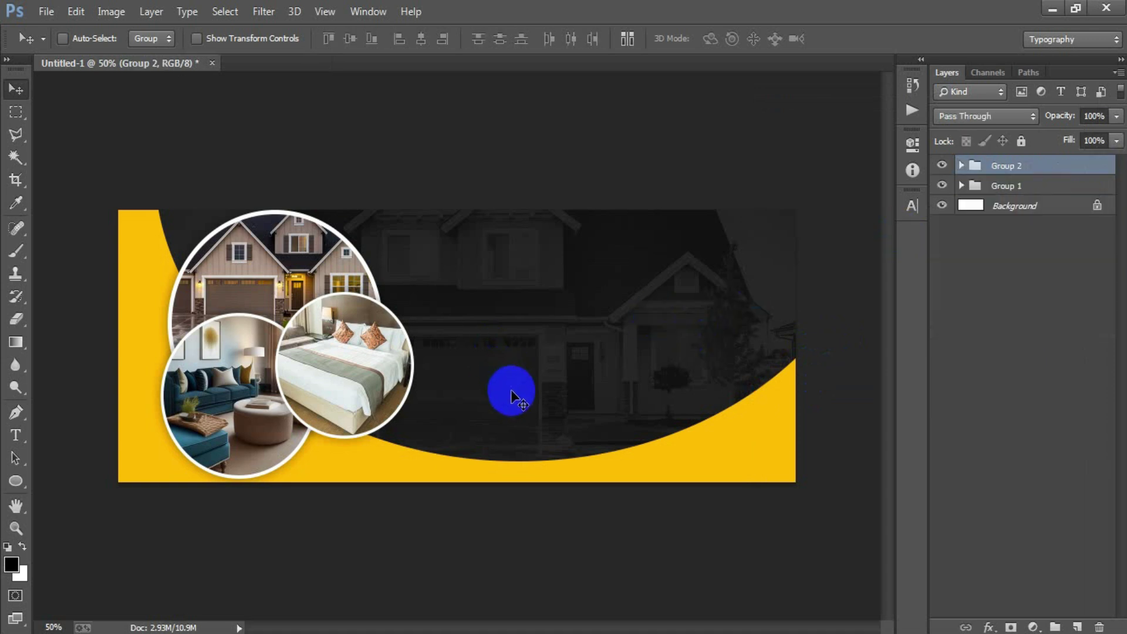
# - Nudge the bedroom circle slightly down and right inside the group
pyautogui.click(962, 166)
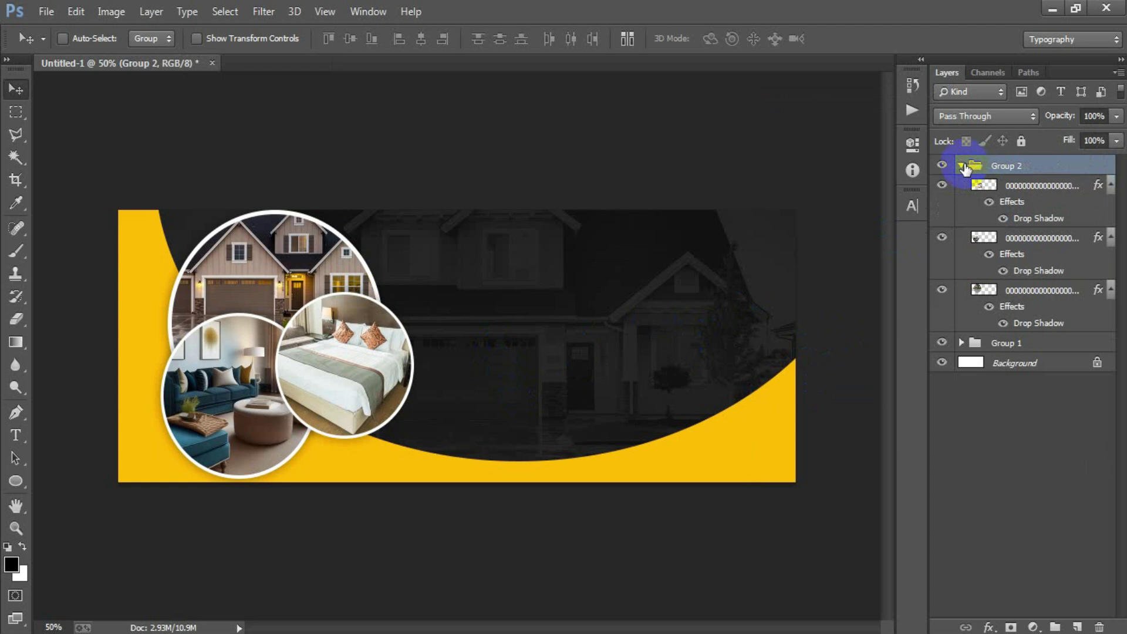
pyautogui.click(1030, 188)
pyautogui.press('Down')
pyautogui.press('Down')
pyautogui.press('Down')
pyautogui.press('Down')
pyautogui.press('Down')
pyautogui.press('Down')
pyautogui.press('Down')
pyautogui.press('Down')
pyautogui.press('Down')
pyautogui.press('Right')
pyautogui.press('Right')
pyautogui.press('Right')
pyautogui.press('Right')
pyautogui.press('Right')
pyautogui.press('Right')
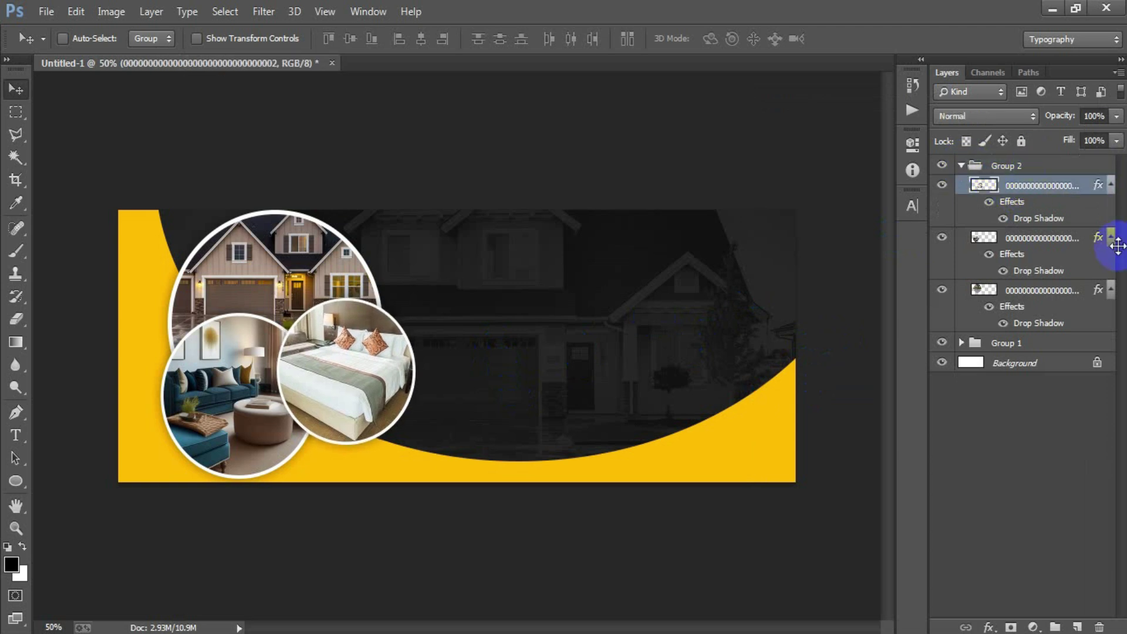
# - Shrink the sofa circle slightly, collapse the photo group and add an empty layer
pyautogui.click(1056, 242)
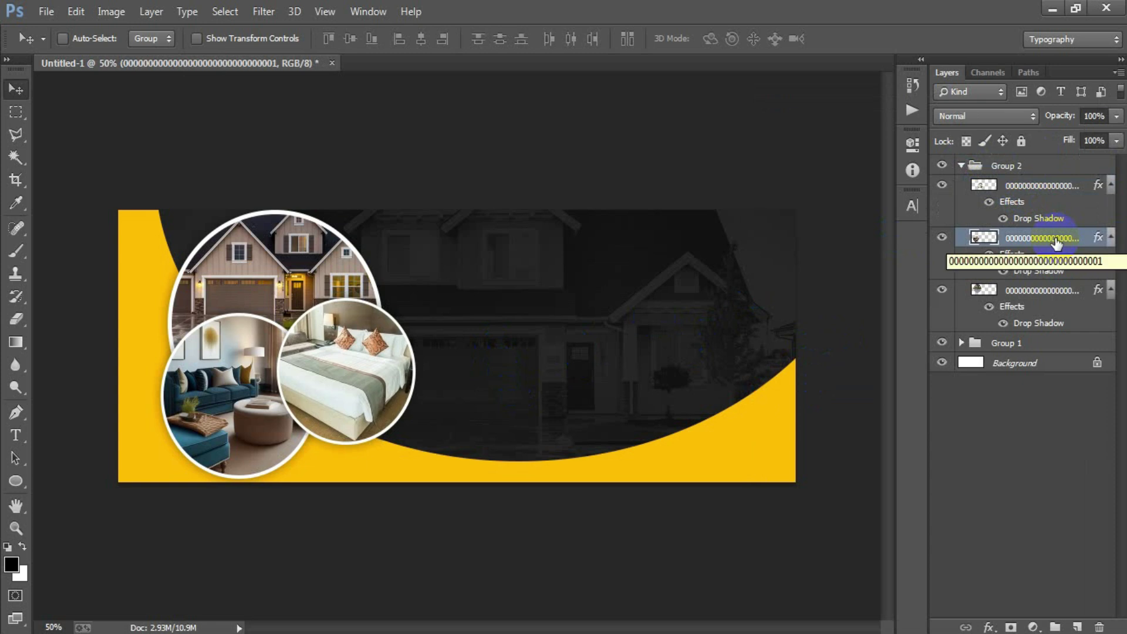
pyautogui.press('t')
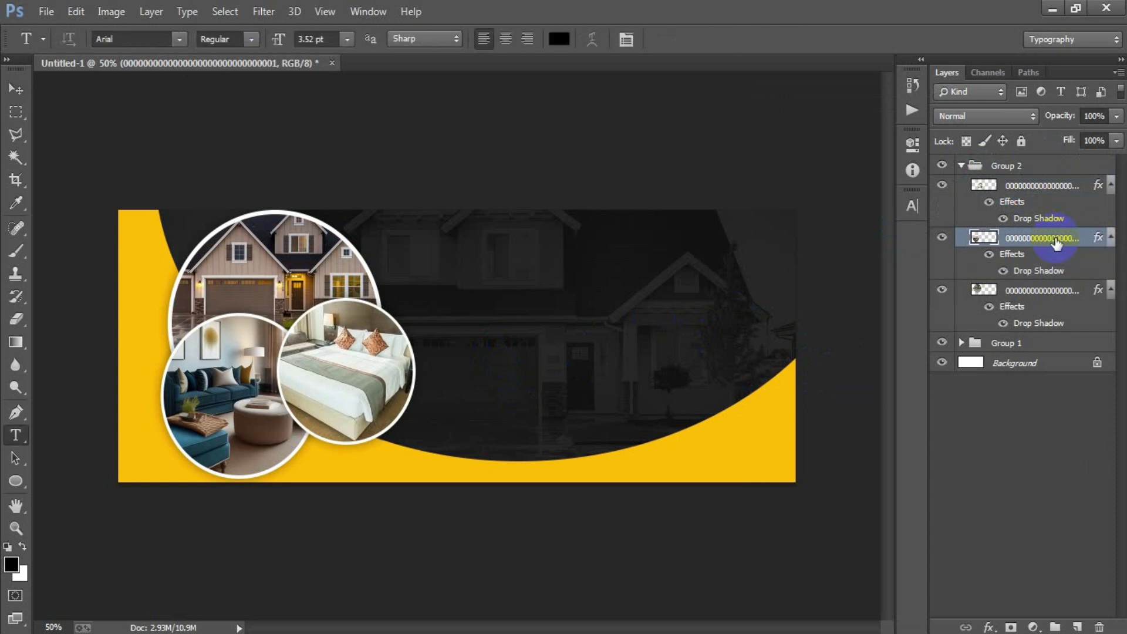
pyautogui.click(15, 90)
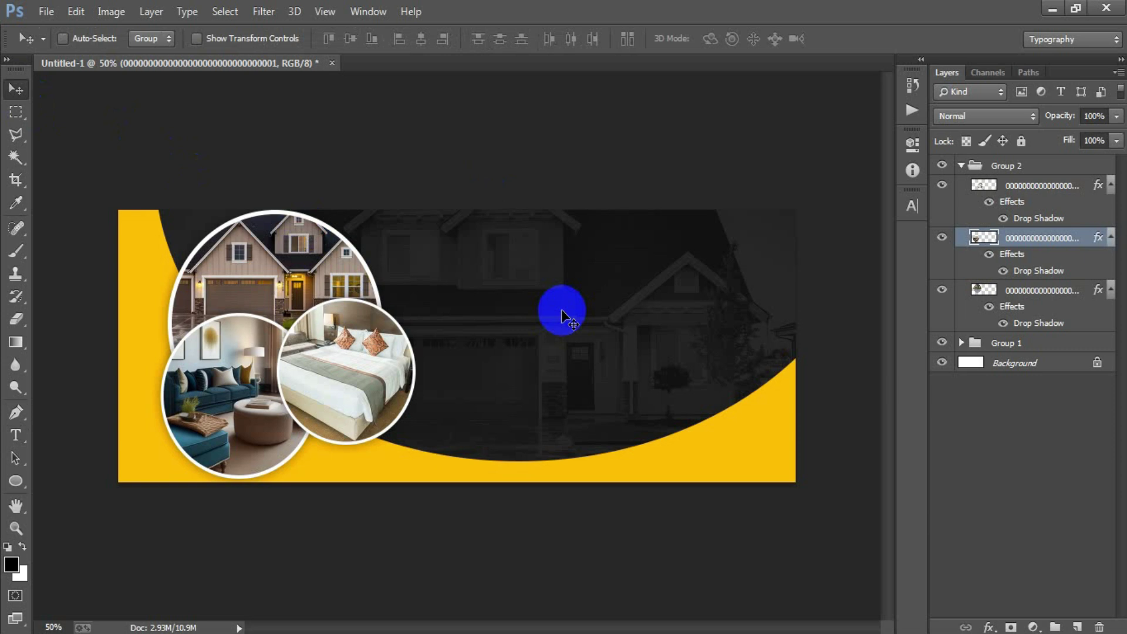
pyautogui.hotkey('ctrl', 't')
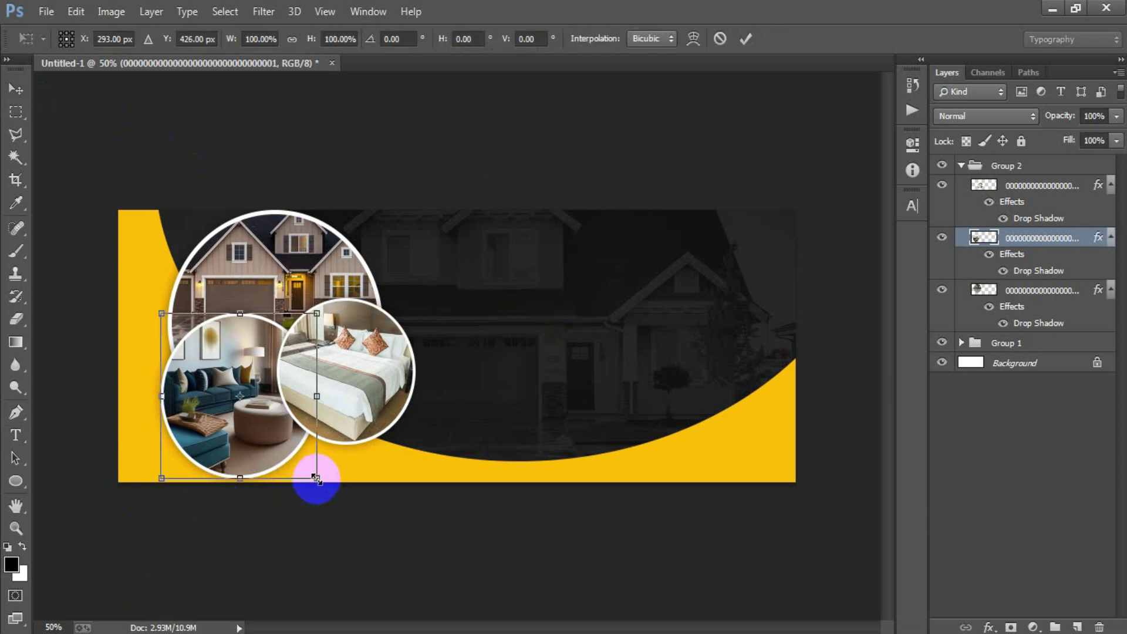
pyautogui.moveTo(317, 478); pyautogui.dragTo(314, 473)
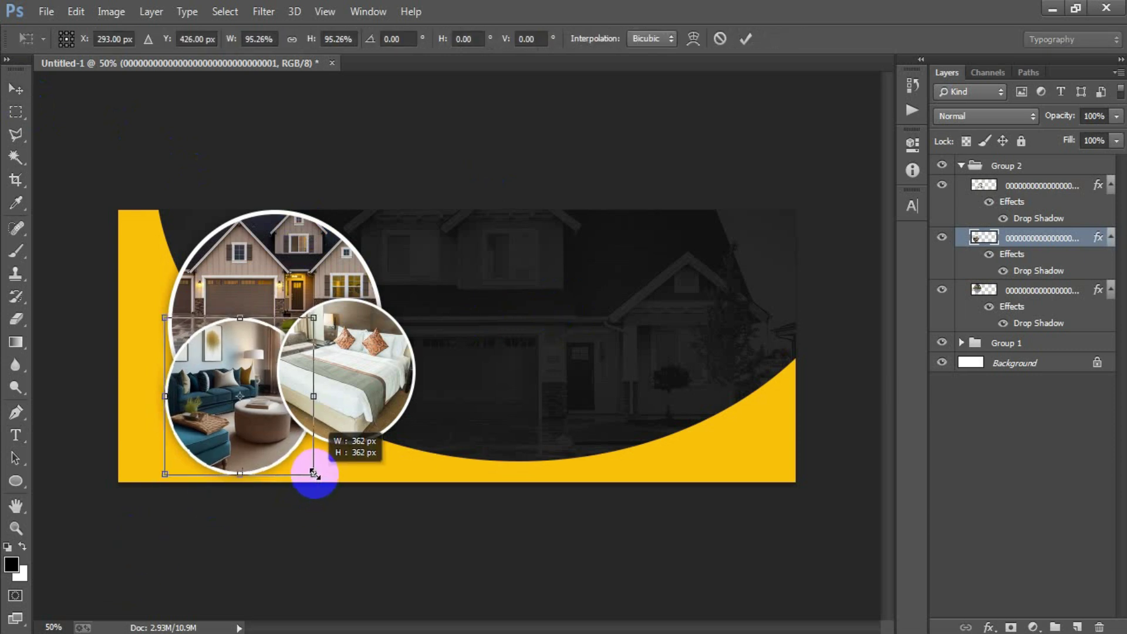
pyautogui.click(746, 39)
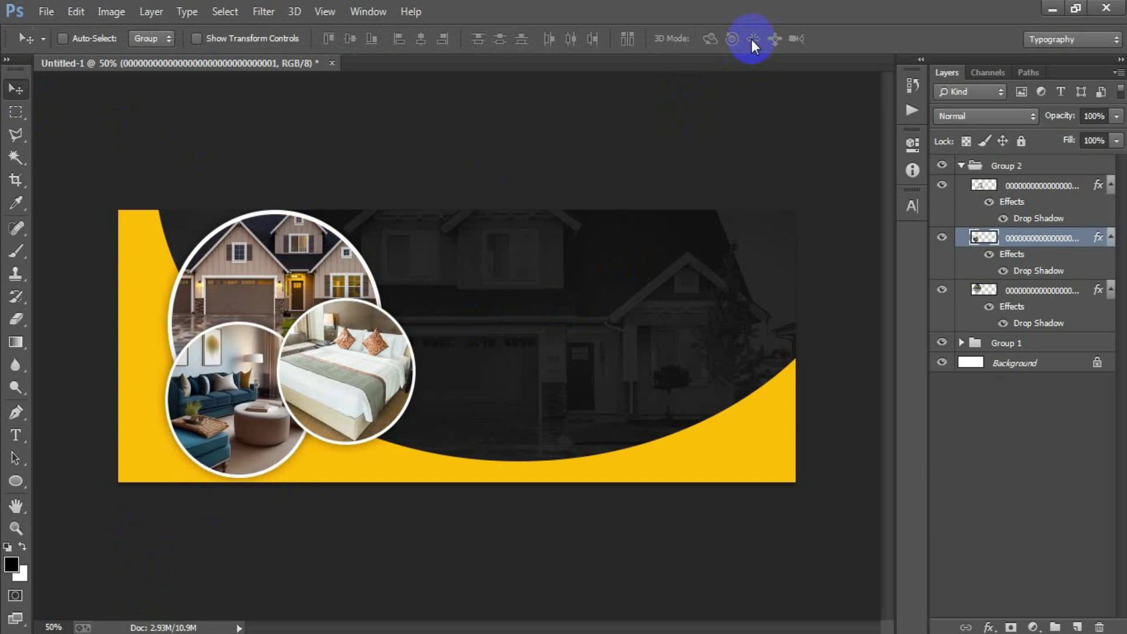
pyautogui.click(968, 166)
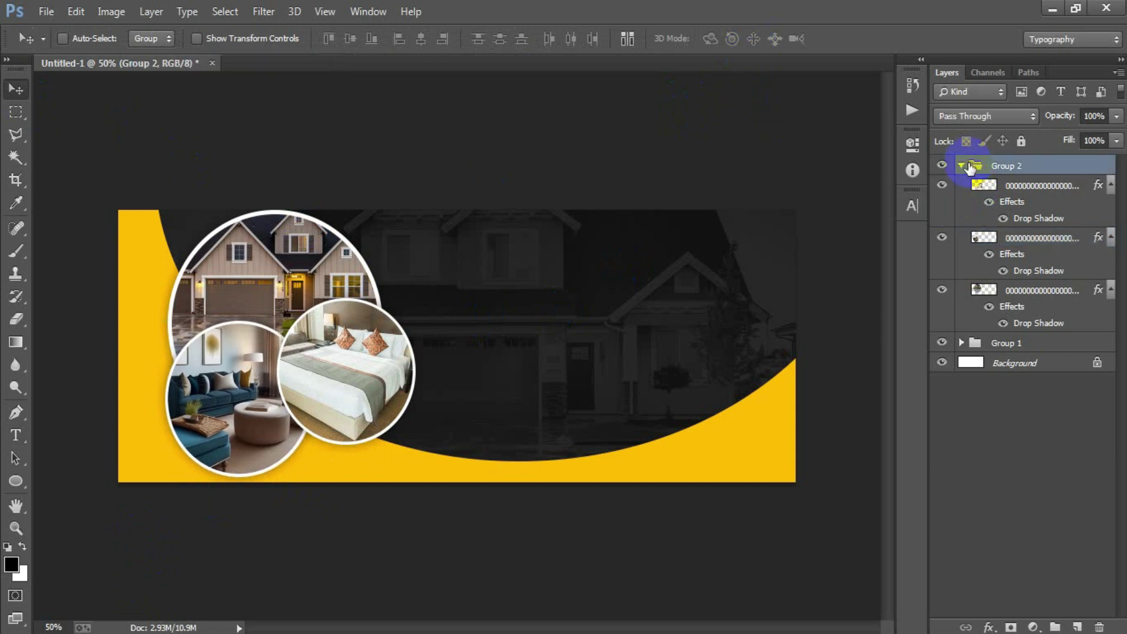
pyautogui.click(963, 166)
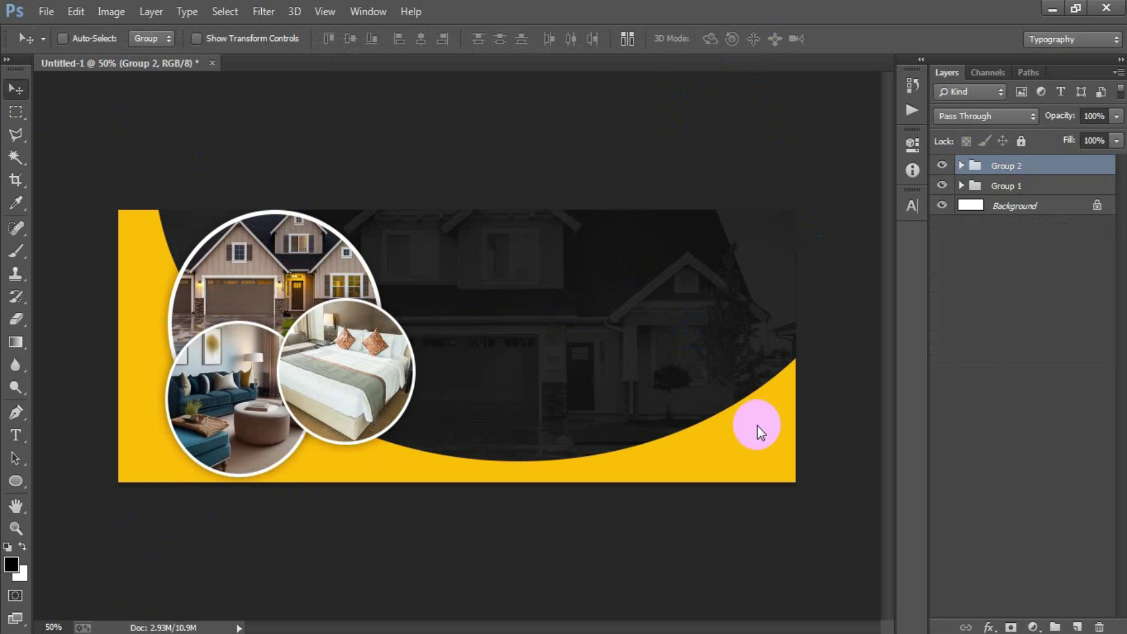
pyautogui.click(1077, 627)
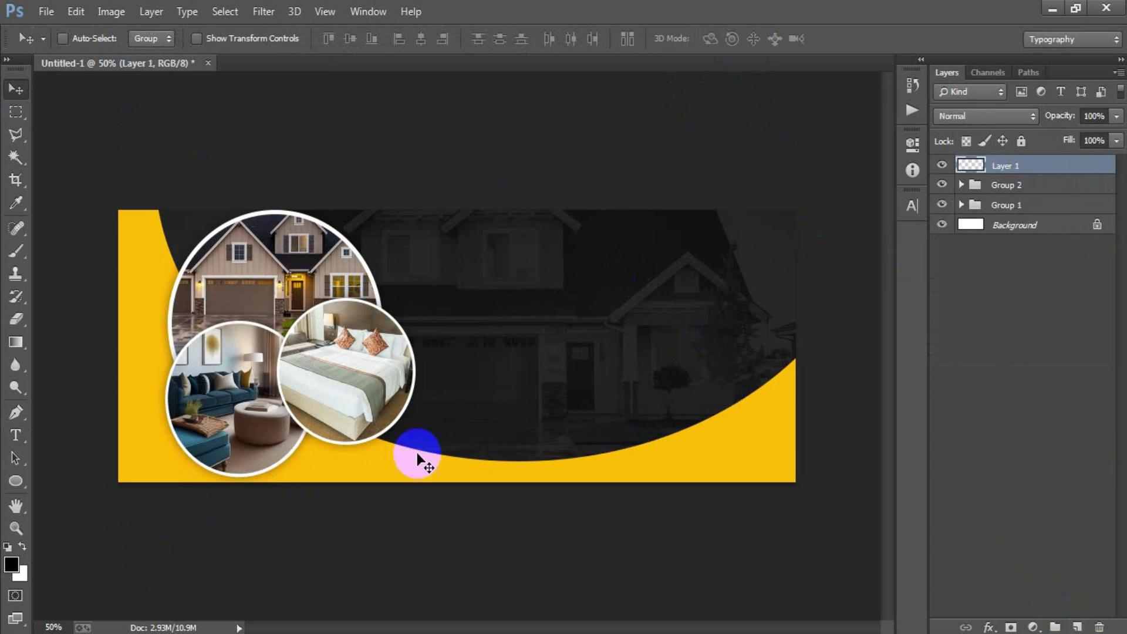
# - Add the text 'Find Your' on the dark house photo
pyautogui.click(25, 440)
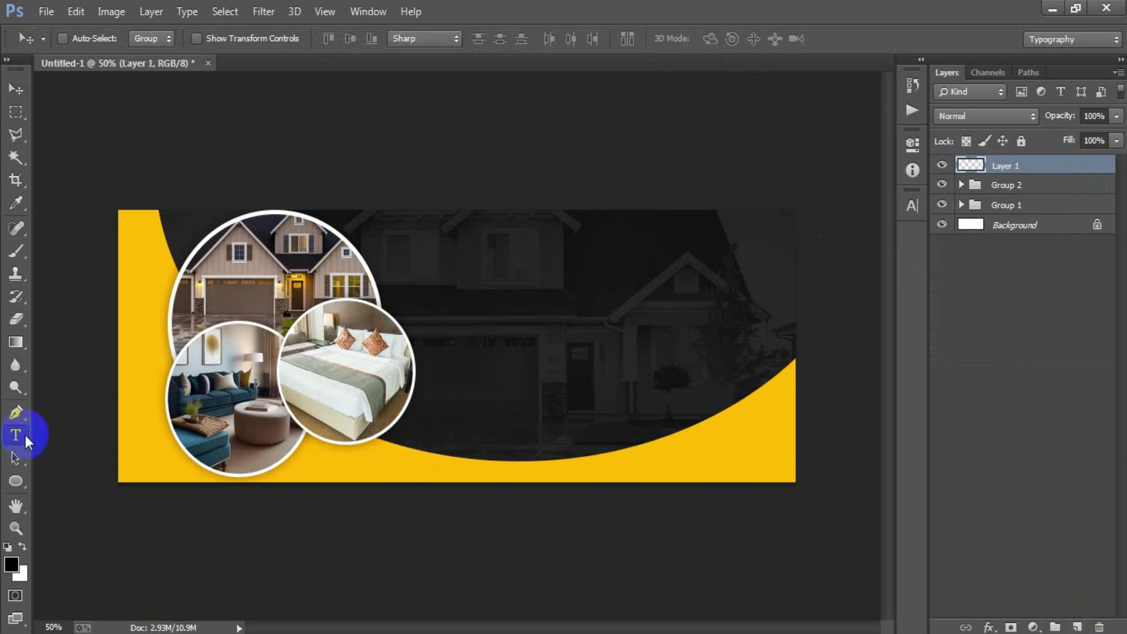
pyautogui.click(458, 287)
pyautogui.write('Find Your')
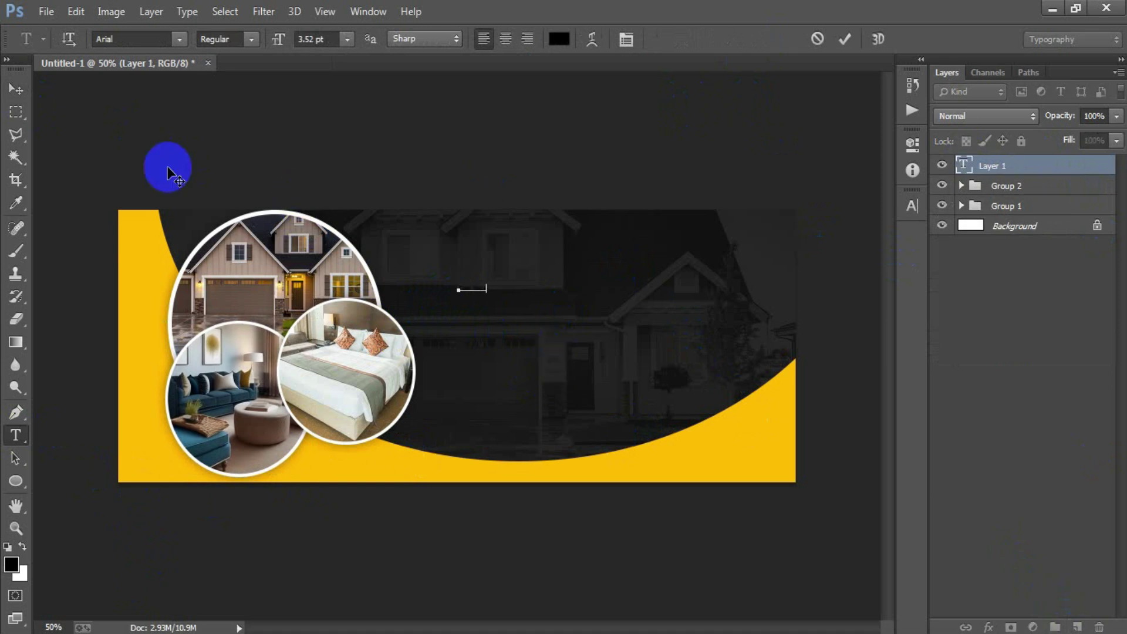
pyautogui.click(16, 88)
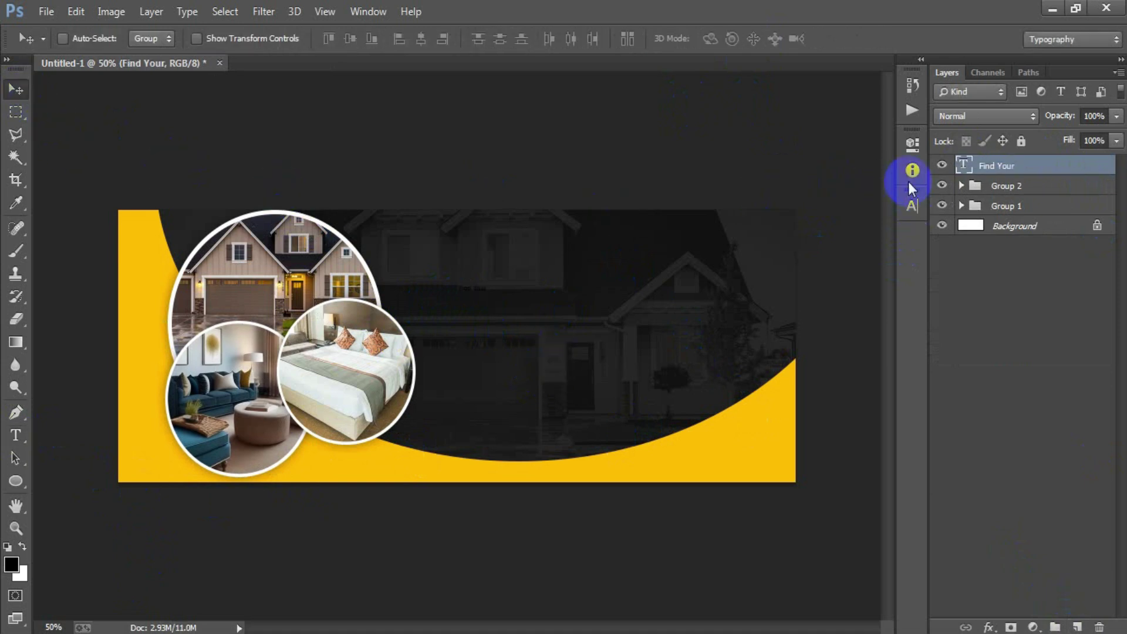
# - Set the Find Your text to white in the Bebas font
pyautogui.click(912, 203)
pyautogui.click(865, 311)
pyautogui.moveTo(503, 222); pyautogui.dragTo(359, 126)
pyautogui.click(719, 144)
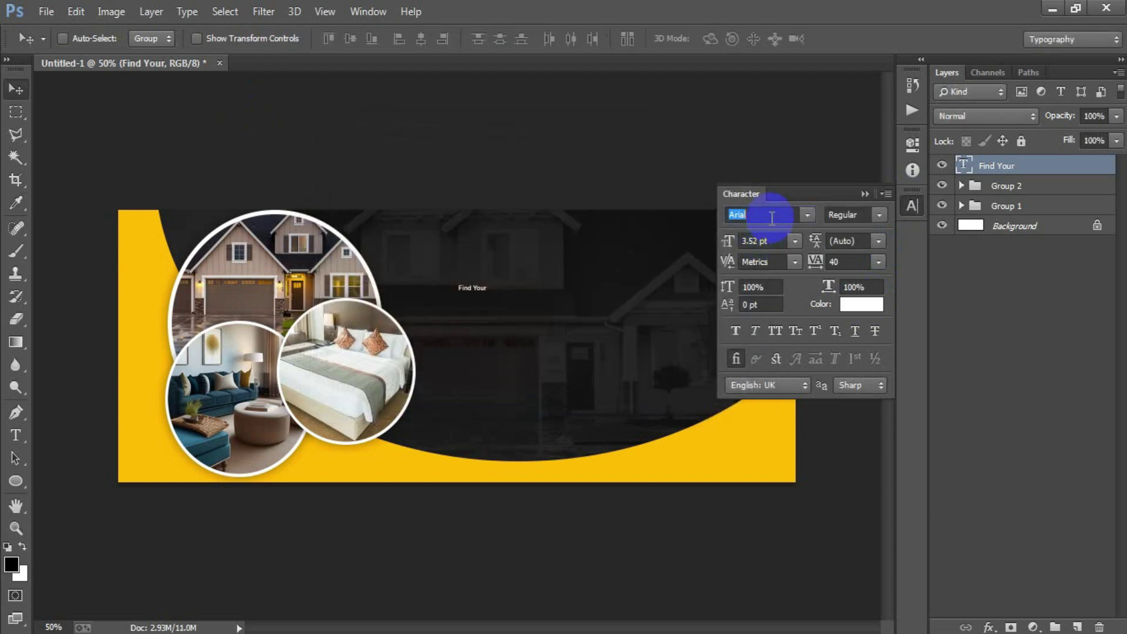
pyautogui.write('Beb')
pyautogui.press('Tab')
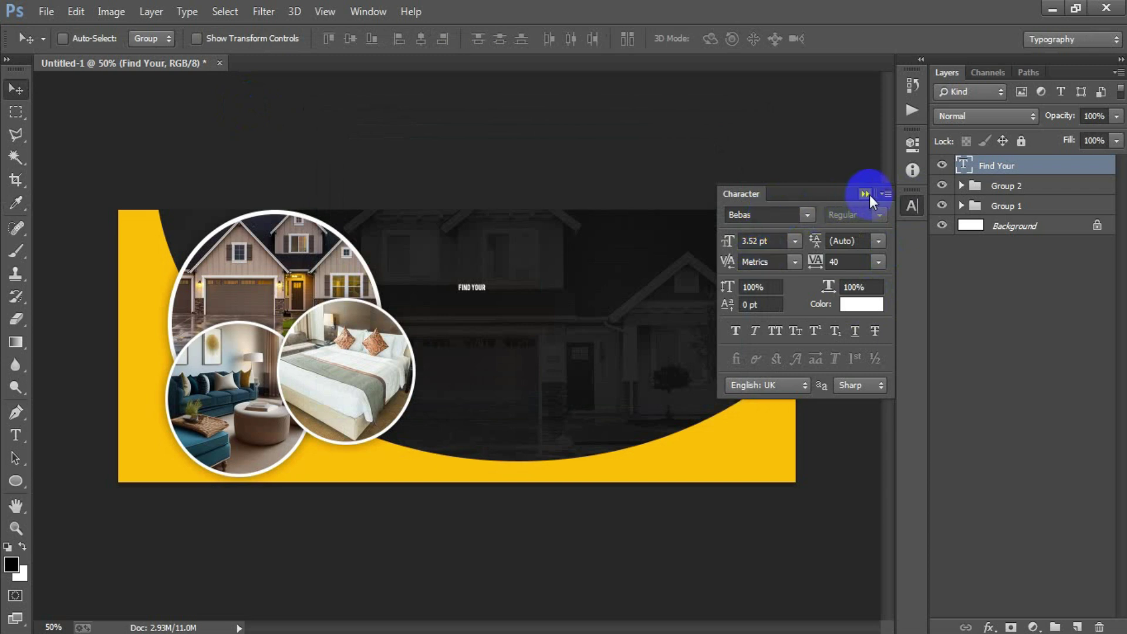
pyautogui.click(866, 194)
# - Enlarge the FIND YOUR text about 2.5 times and move it into place
pyautogui.hotkey('ctrl', 't')
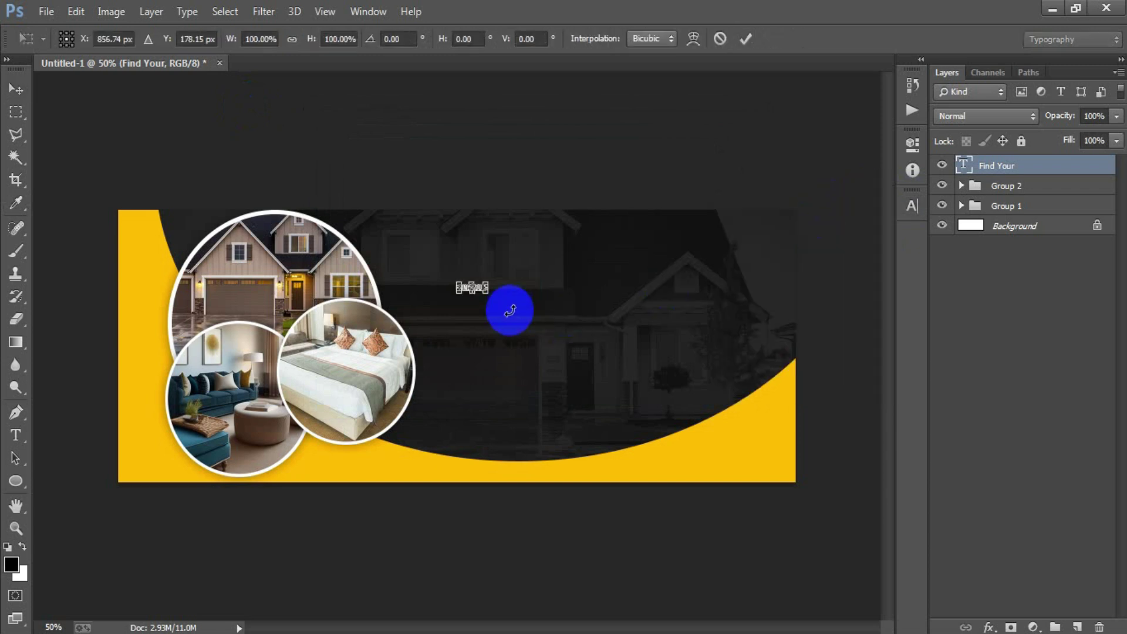
pyautogui.moveTo(487, 293); pyautogui.dragTo(507, 296)
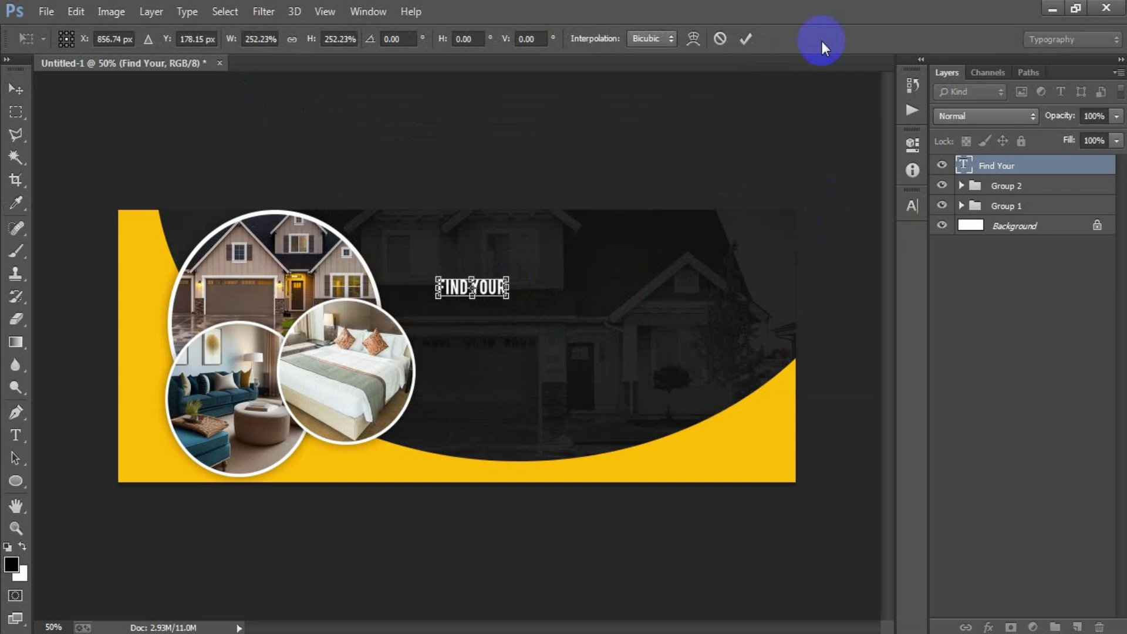
pyautogui.click(746, 39)
pyautogui.moveTo(498, 276)
pyautogui.mouseDown()
pyautogui.moveTo(516, 263)
pyautogui.moveTo(503, 322)
pyautogui.mouseUp()
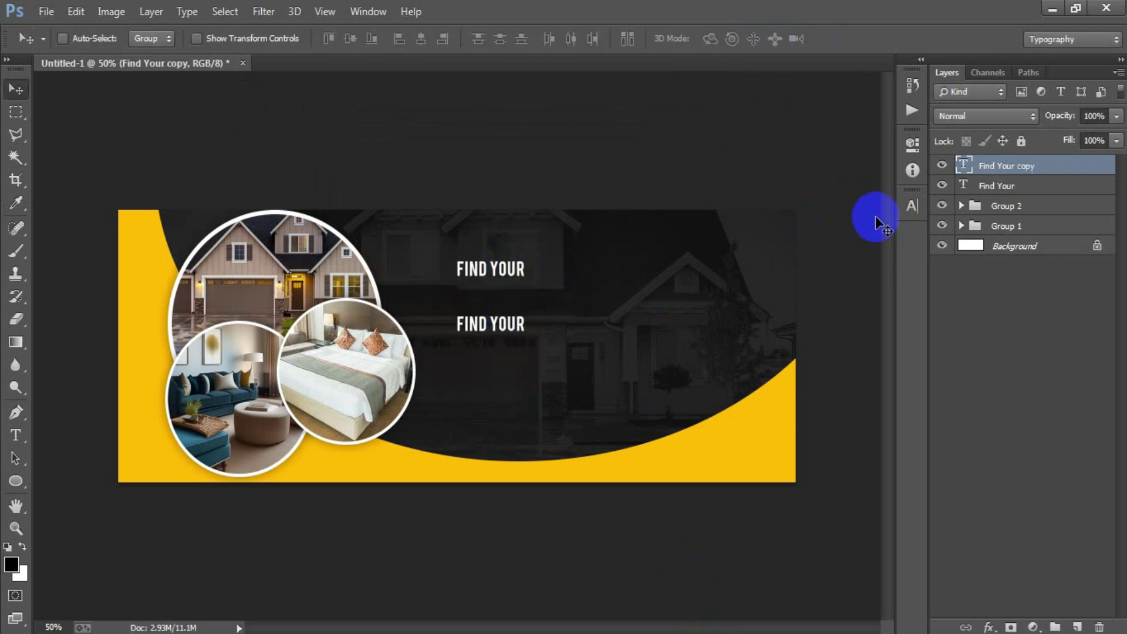
# - Retype the duplicated line as DREAM and colour it the banner yellow
pyautogui.doubleClick(963, 165)
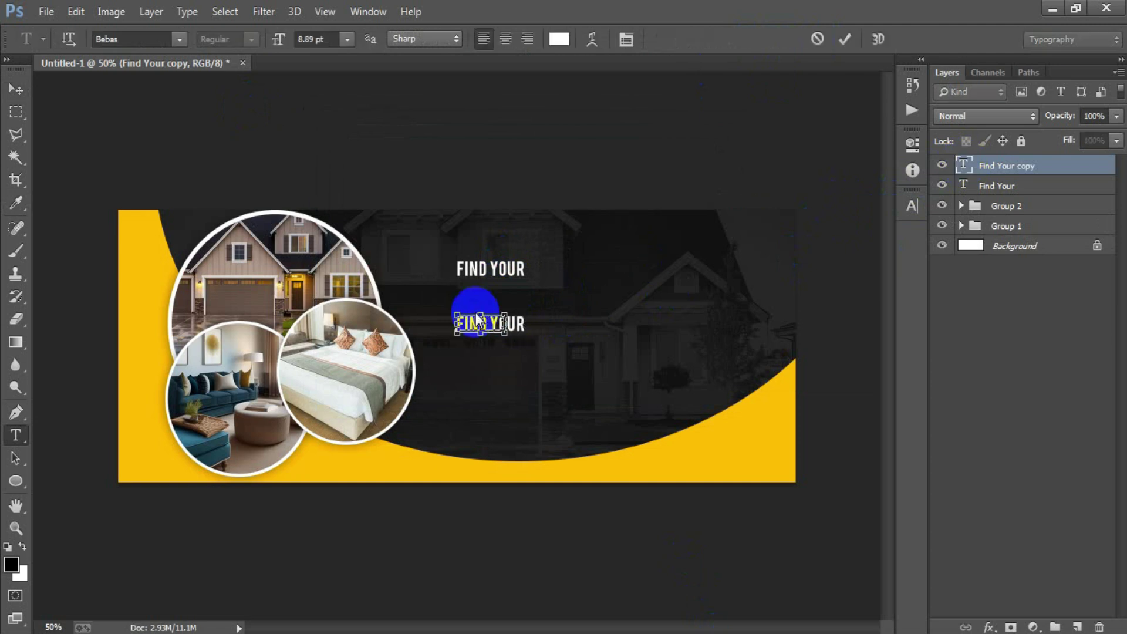
pyautogui.write('DREAM')
pyautogui.click(18, 91)
pyautogui.click(912, 205)
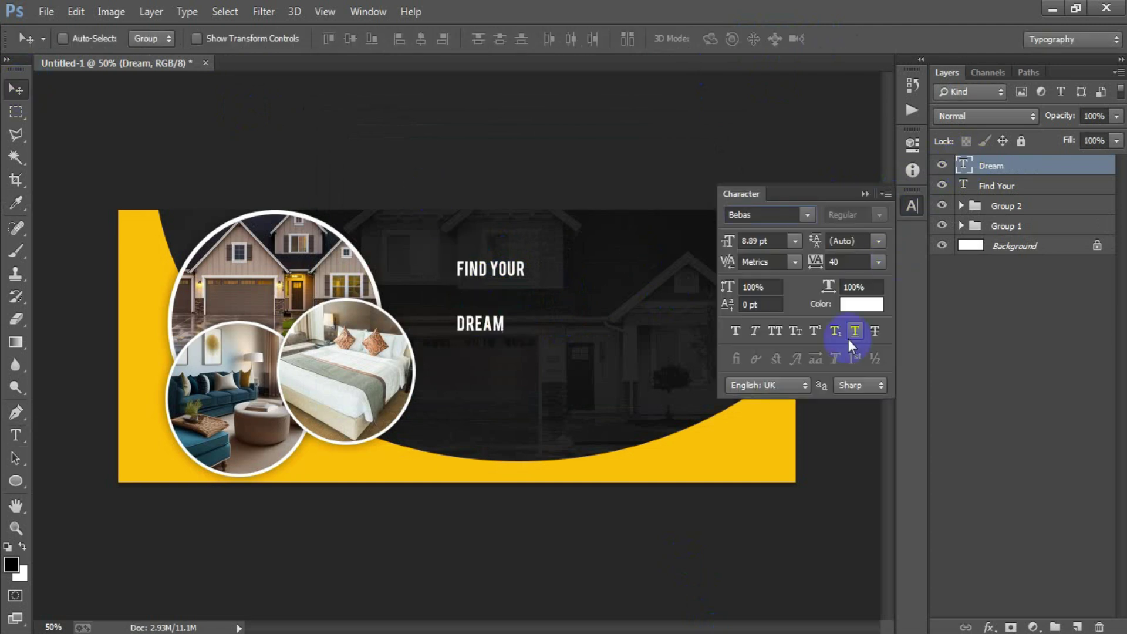
pyautogui.click(861, 303)
pyautogui.click(728, 443)
pyautogui.click(700, 141)
pyautogui.click(865, 194)
# - Enlarge DREAM to headline size under FIND YOUR and shift both lines left
pyautogui.hotkey('ctrl', 't')
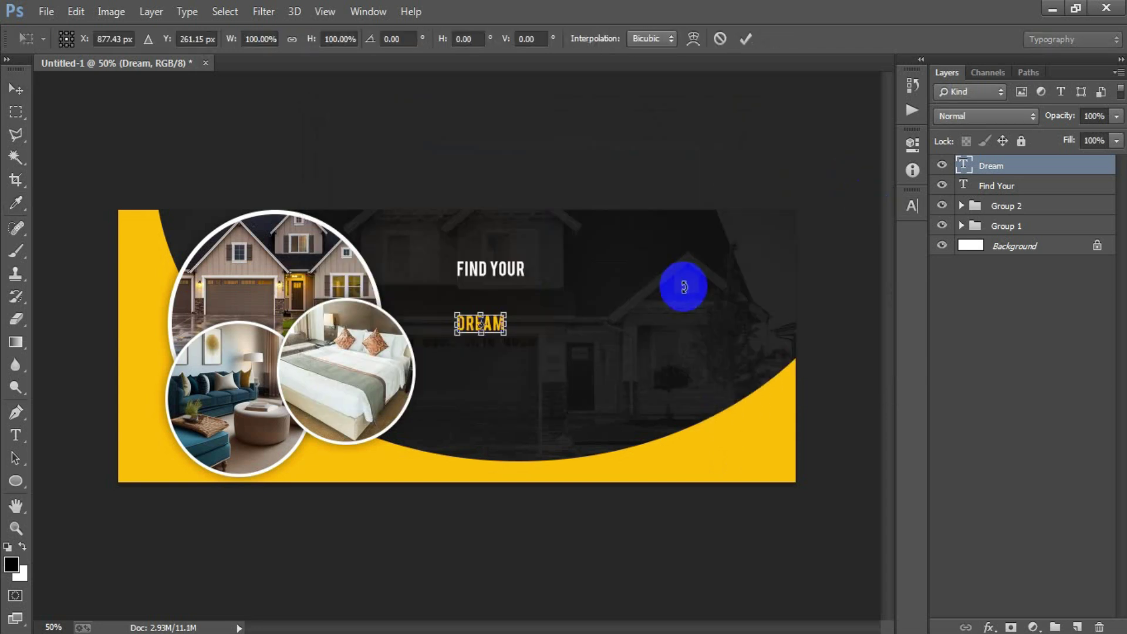
pyautogui.moveTo(504, 332)
pyautogui.mouseDown()
pyautogui.moveTo(555, 355)
pyautogui.moveTo(605, 353)
pyautogui.mouseUp()
pyautogui.moveTo(539, 321)
pyautogui.mouseDown()
pyautogui.moveTo(557, 326)
pyautogui.moveTo(598, 305)
pyautogui.mouseUp()
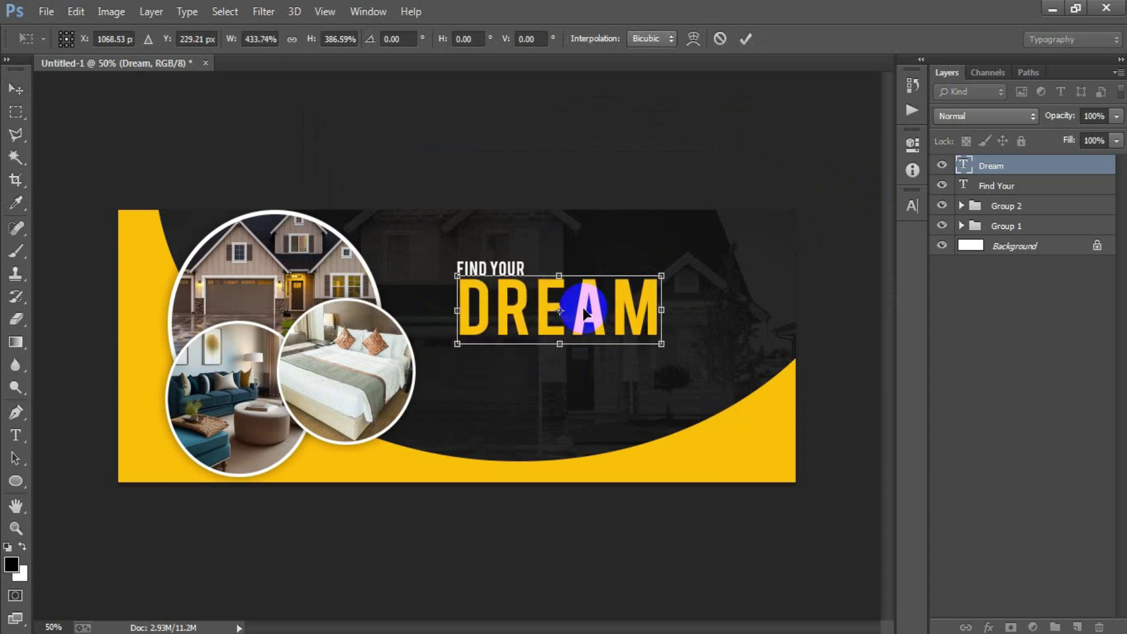
pyautogui.click(741, 43)
pyautogui.press('Left')
pyautogui.press('Left')
pyautogui.press('Left')
pyautogui.press('Left')
pyautogui.press('Left')
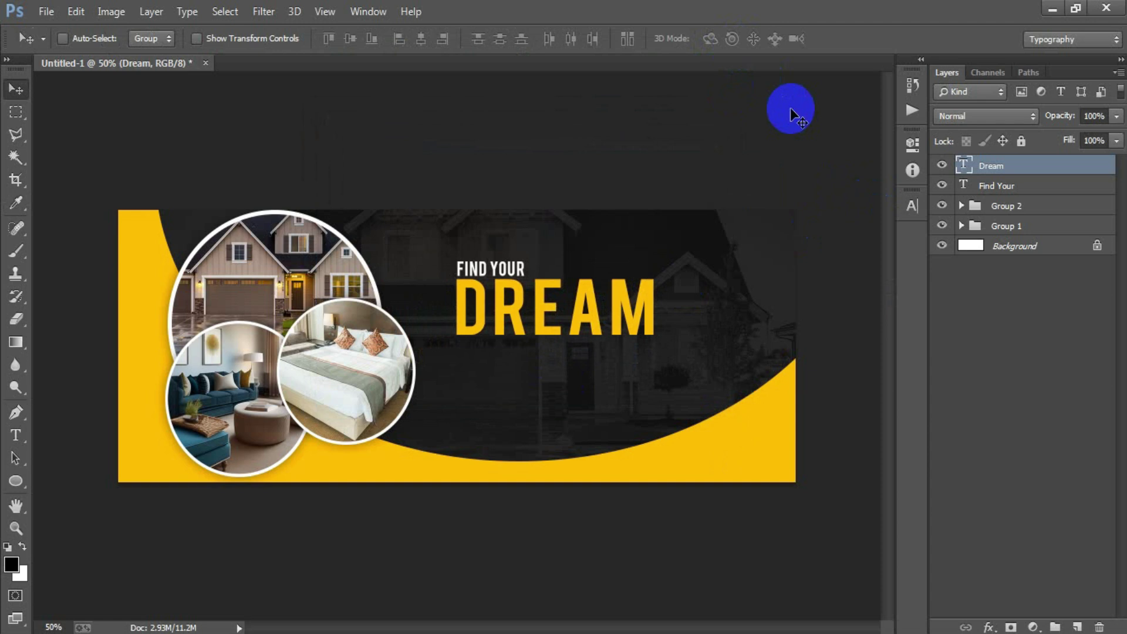
pyautogui.keyDown('shift'); pyautogui.click(1082, 186); pyautogui.keyUp('shift')
pyautogui.hotkey('shift', 'Left')
pyautogui.hotkey('shift', 'Left')
pyautogui.hotkey('shift', 'Left')
pyautogui.hotkey('shift', 'Left')
pyautogui.hotkey('shift', 'Left')
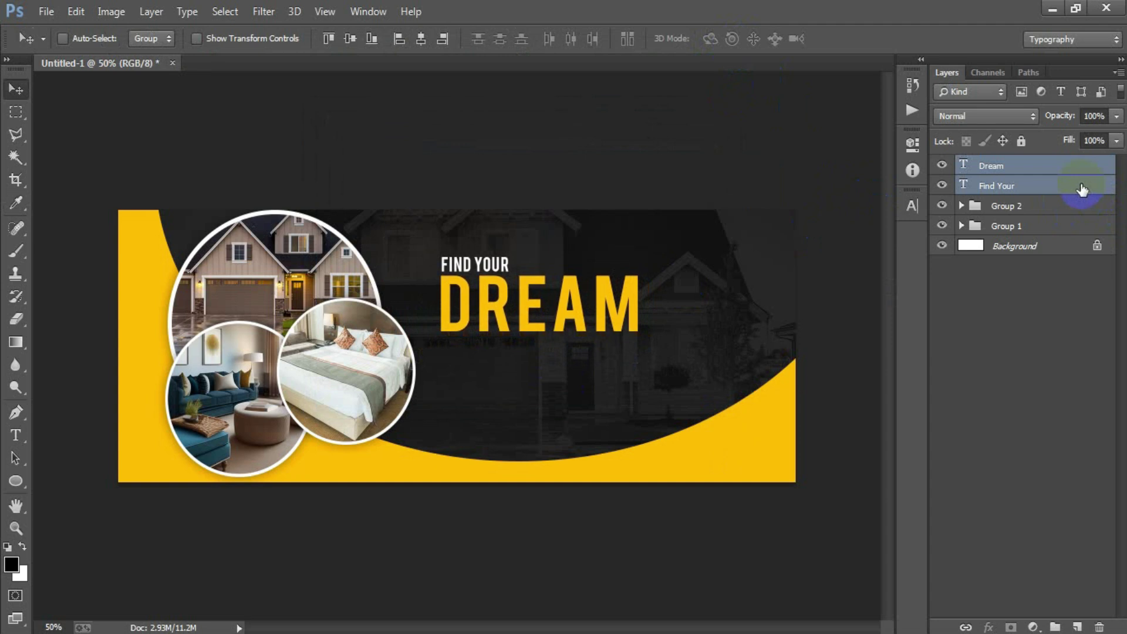
# - Tighten DREAM's letter spacing and group the three headline text layers
pyautogui.click(1050, 170)
pyautogui.click(912, 205)
pyautogui.click(851, 261)
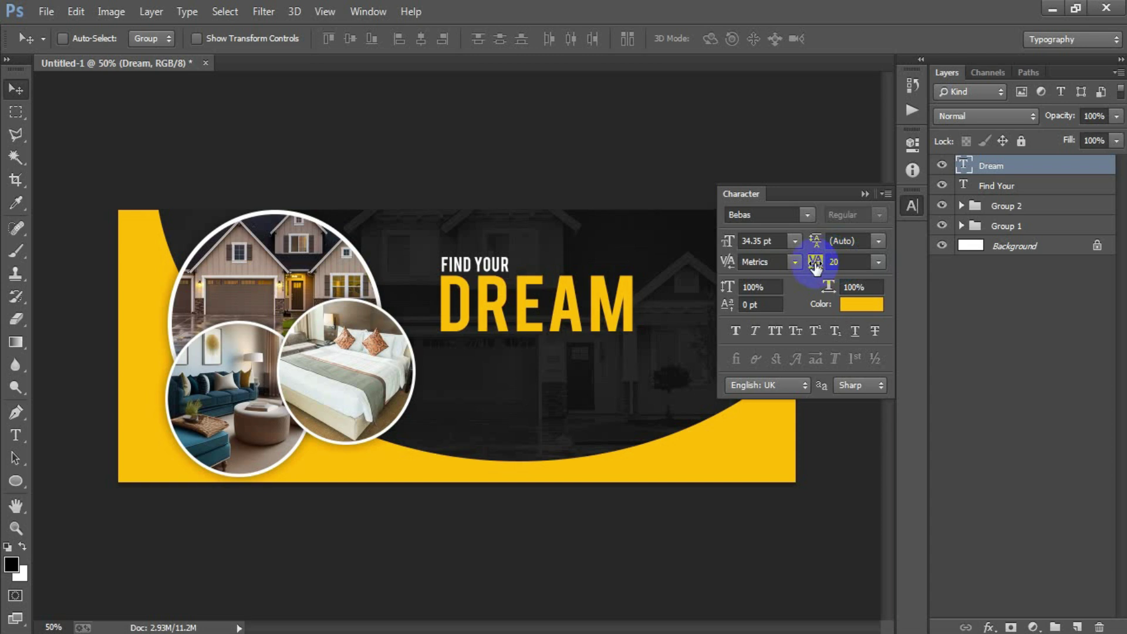
pyautogui.click(865, 194)
pyautogui.click(980, 188)
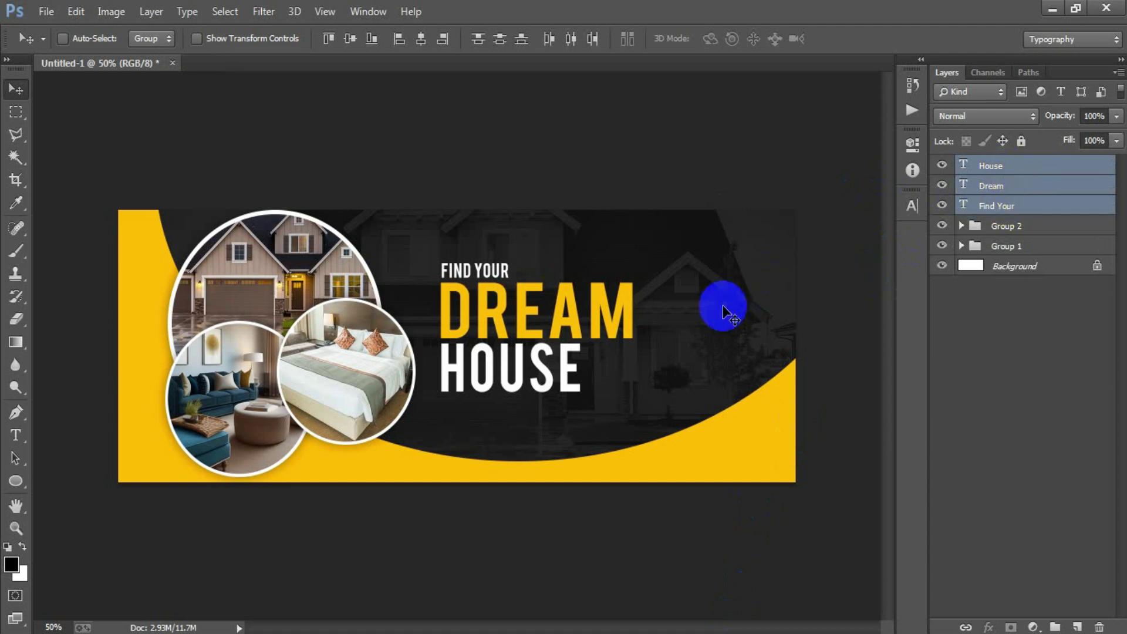
pyautogui.hotkey('ctrl', 'g')
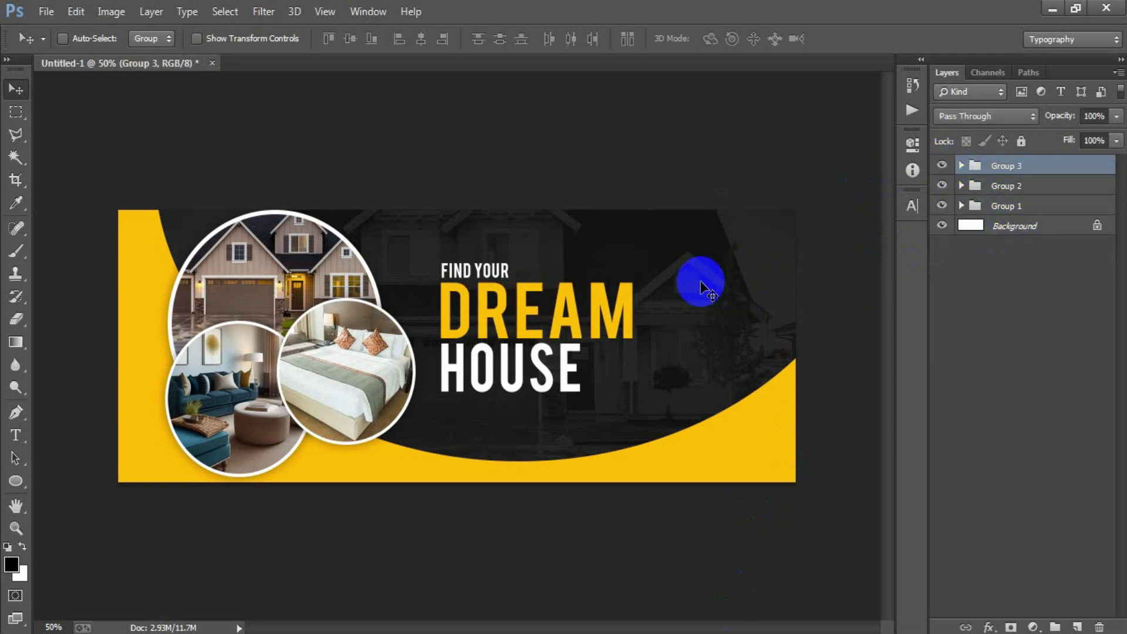
pyautogui.click(1075, 624)
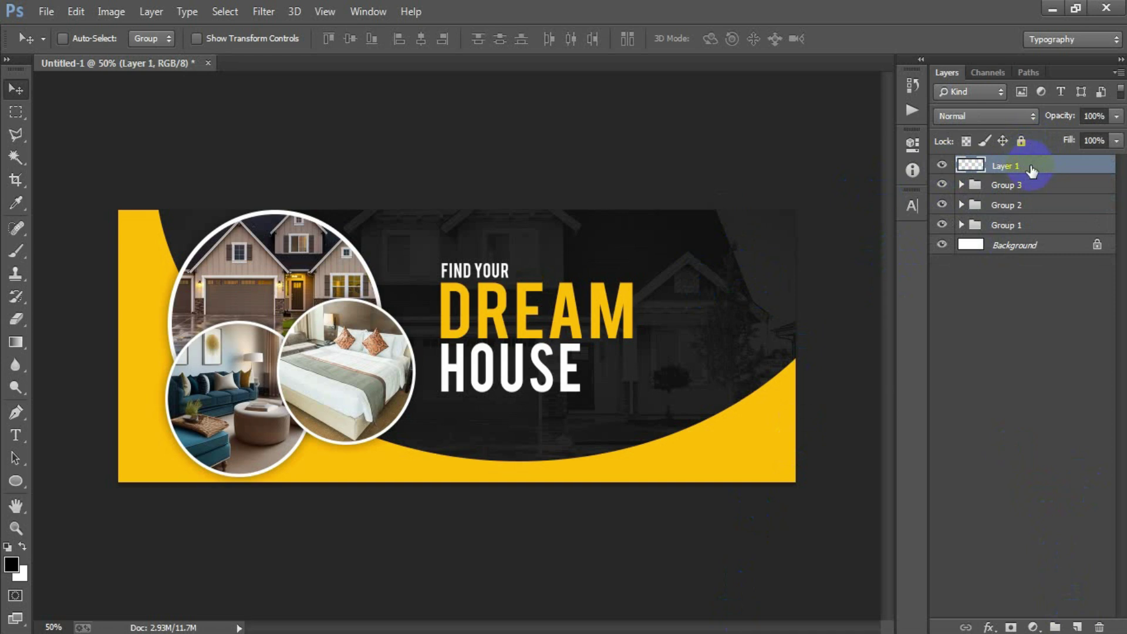
# - Draw a small circle right of the headline filled with the banner yellow
pyautogui.click(15, 481)
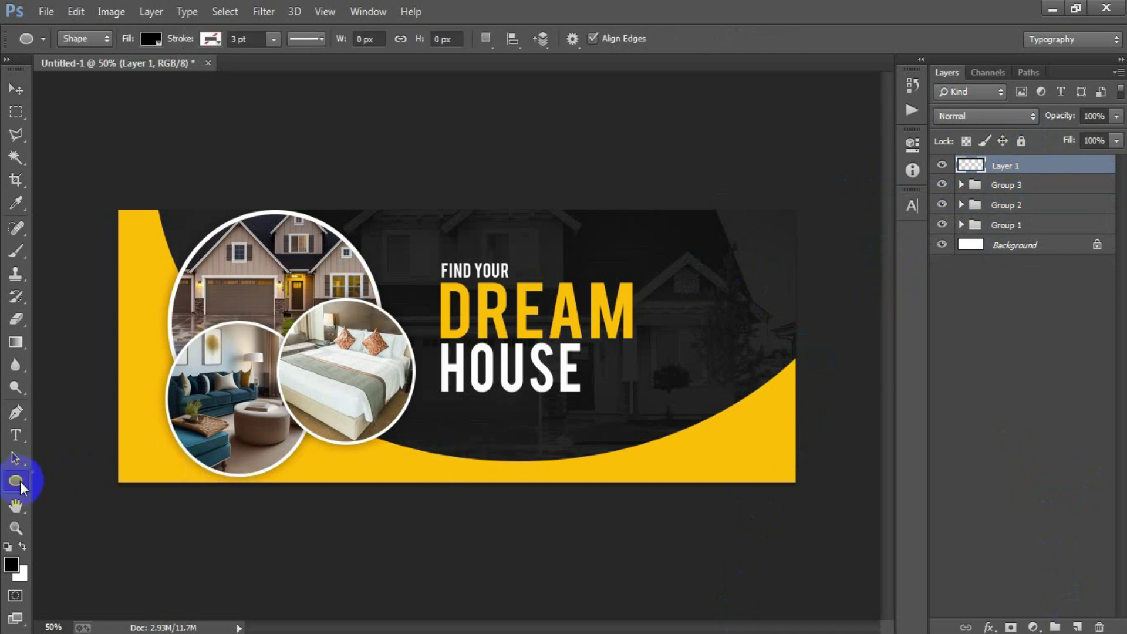
pyautogui.click(80, 518)
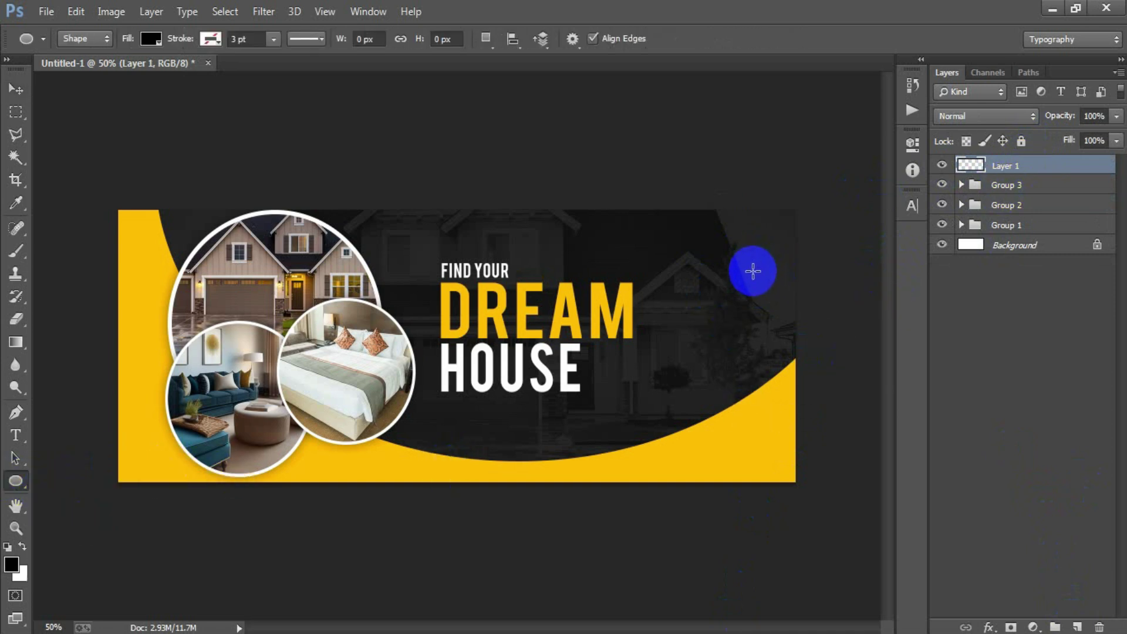
pyautogui.moveTo(754, 277); pyautogui.dragTo(762, 288)
pyautogui.click(865, 133)
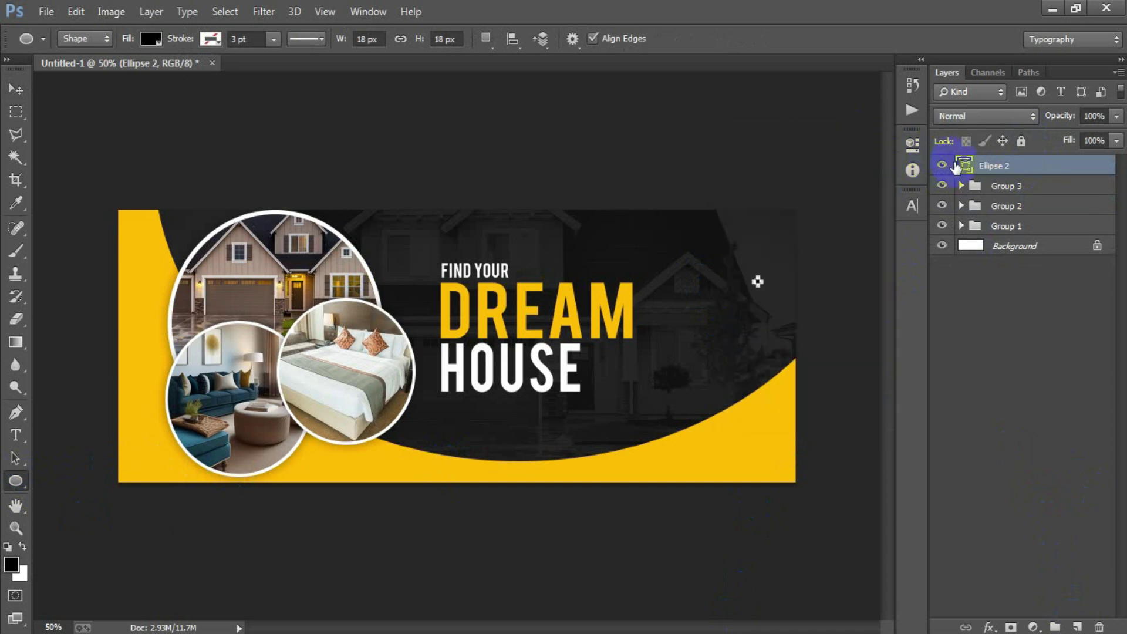
pyautogui.doubleClick(965, 165)
pyautogui.click(765, 434)
pyautogui.click(700, 141)
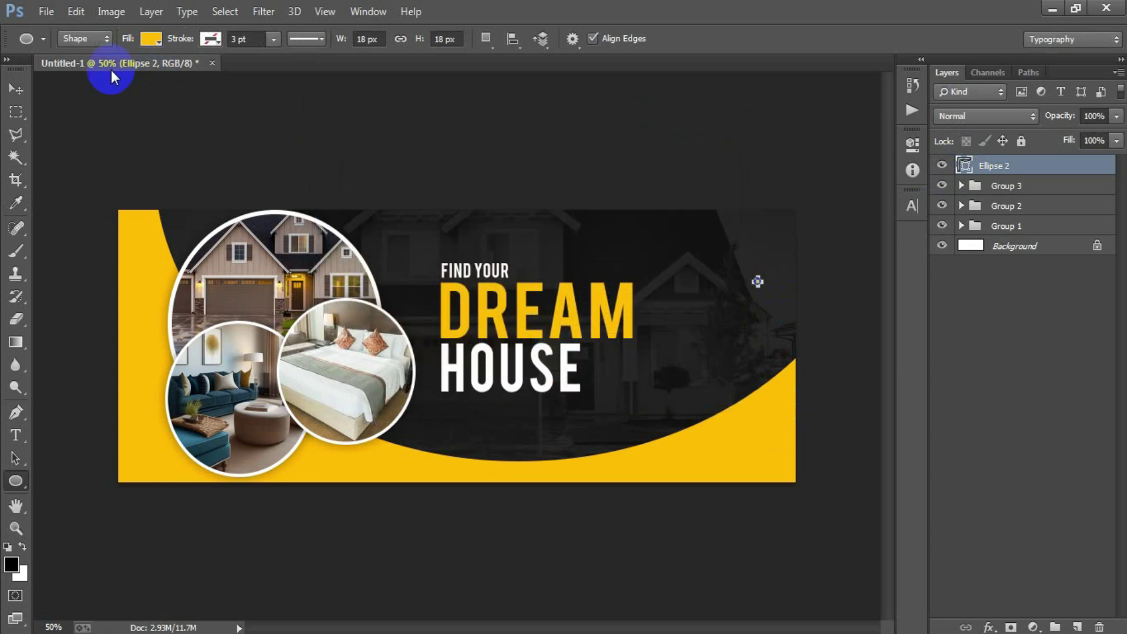
# - Nudge the yellow dot down and right, then add a new empty layer
pyautogui.click(16, 89)
pyautogui.hotkey('shift', 'Down')
pyautogui.hotkey('shift', 'Down')
pyautogui.press('Right')
pyautogui.press('Right')
pyautogui.press('Right')
pyautogui.press('Right')
pyautogui.press('Right')
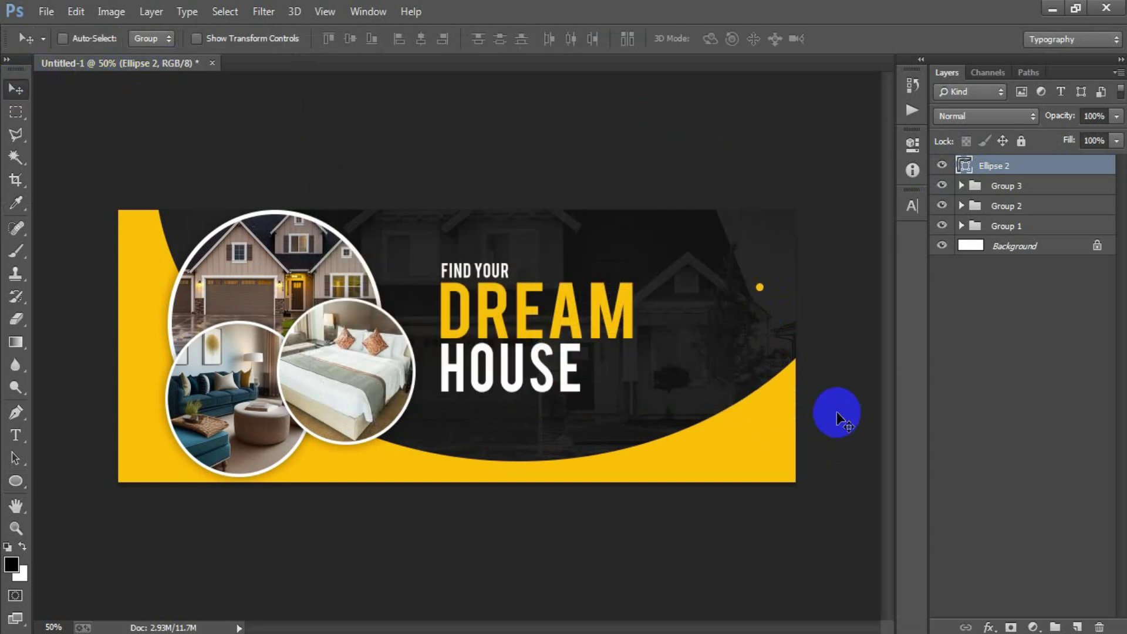
pyautogui.click(1079, 626)
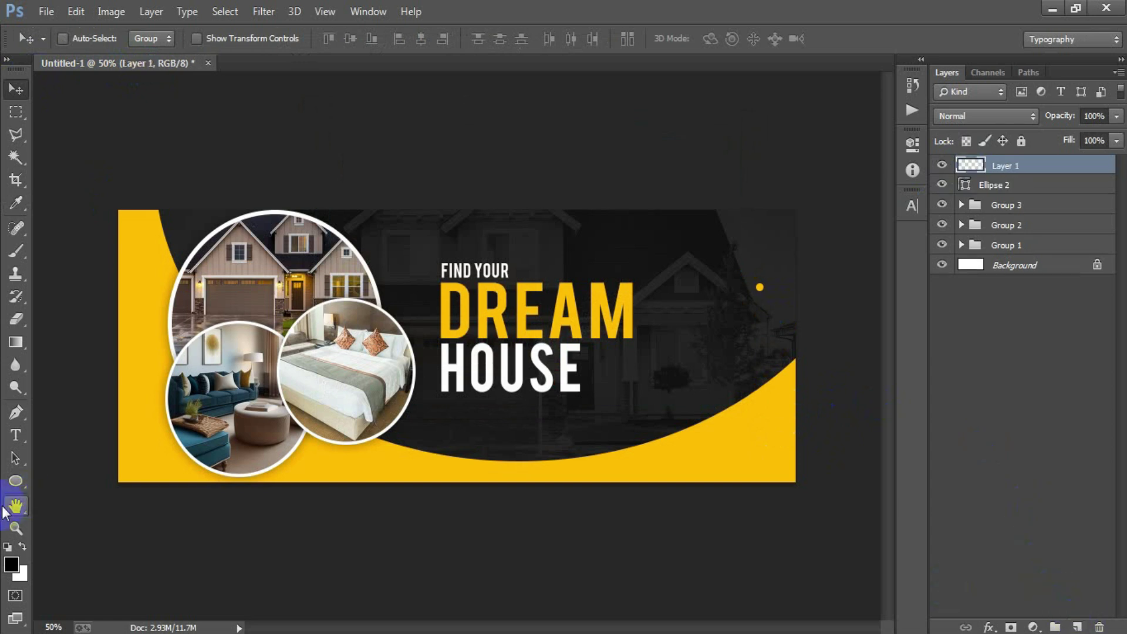
# - Add the 3 BEDROOMS text line, enlarge it, and move it beside the yellow dot
pyautogui.click(15, 435)
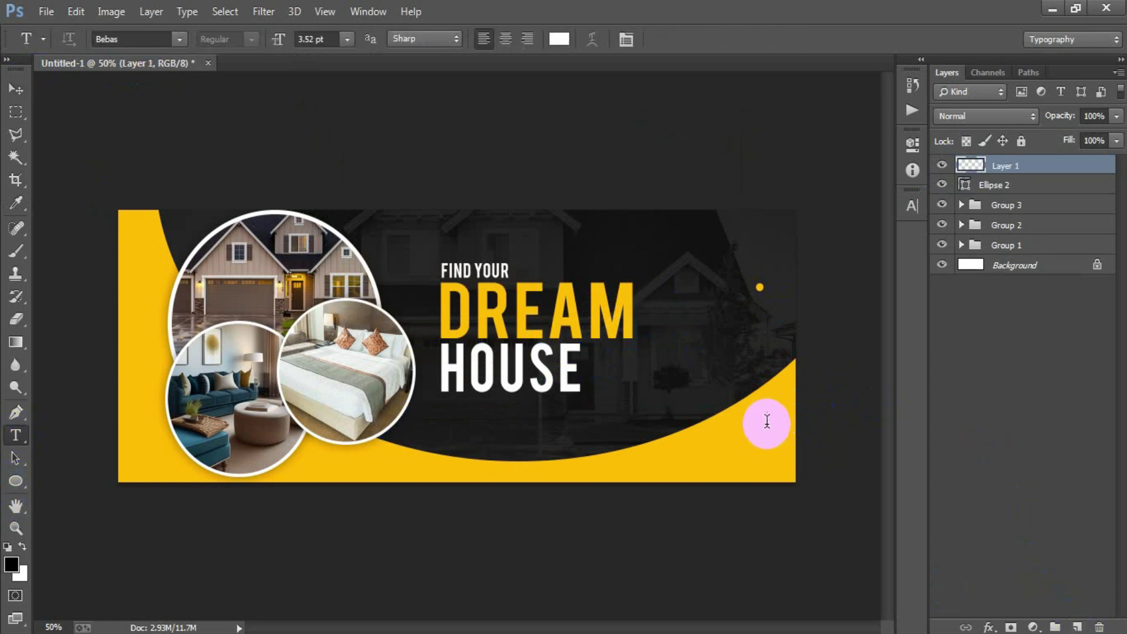
pyautogui.click(693, 301)
pyautogui.click(16, 89)
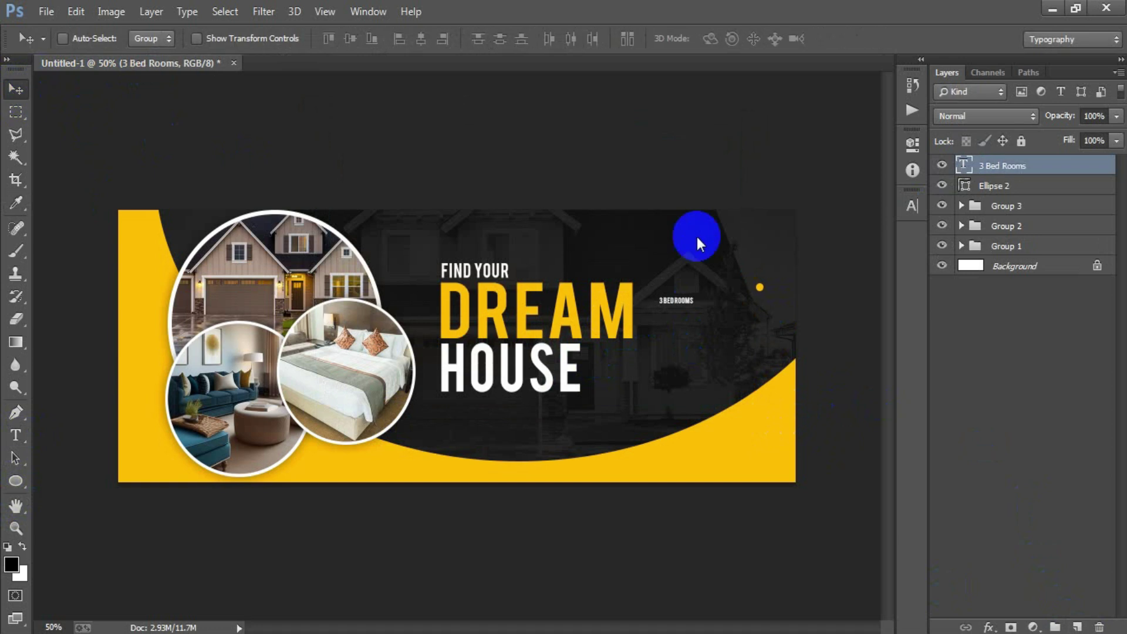
pyautogui.click(913, 207)
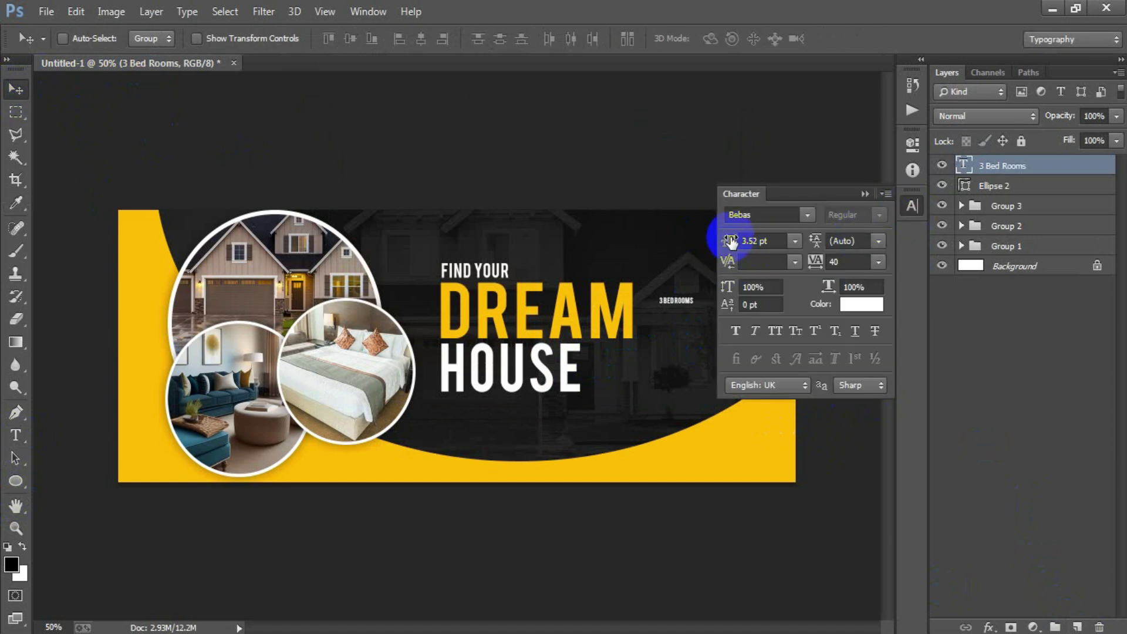
pyautogui.moveTo(734, 243); pyautogui.dragTo(731, 245)
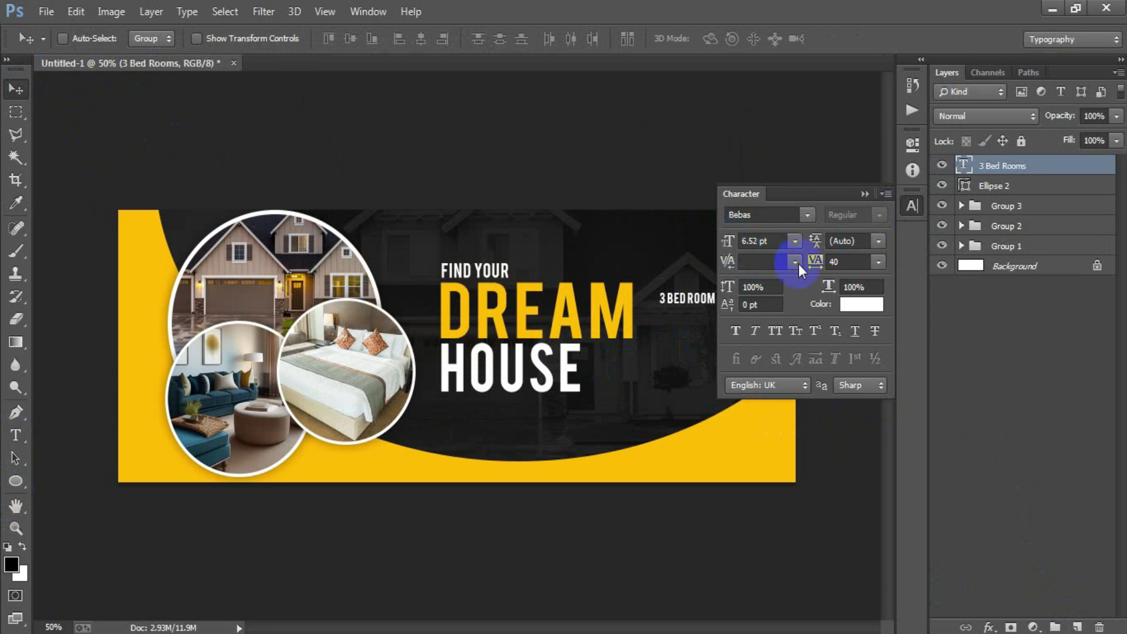
pyautogui.click(864, 197)
pyautogui.moveTo(712, 301); pyautogui.dragTo(739, 291)
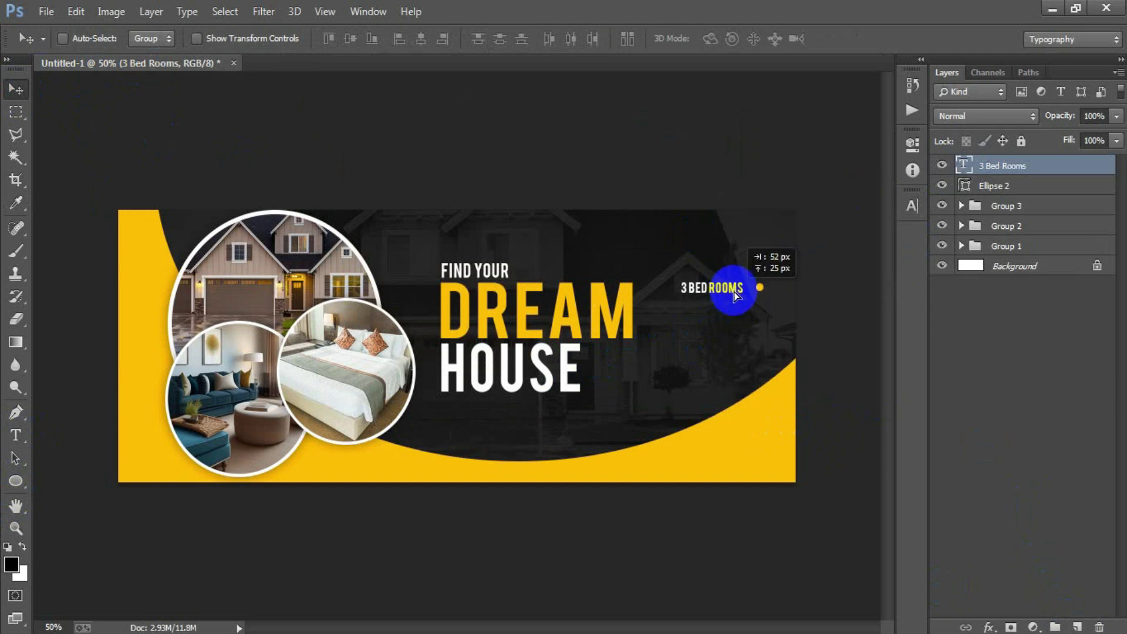
# - Set 3 BEDROOMS to 5.5 pt and nudge it up against the yellow dot
pyautogui.click(907, 209)
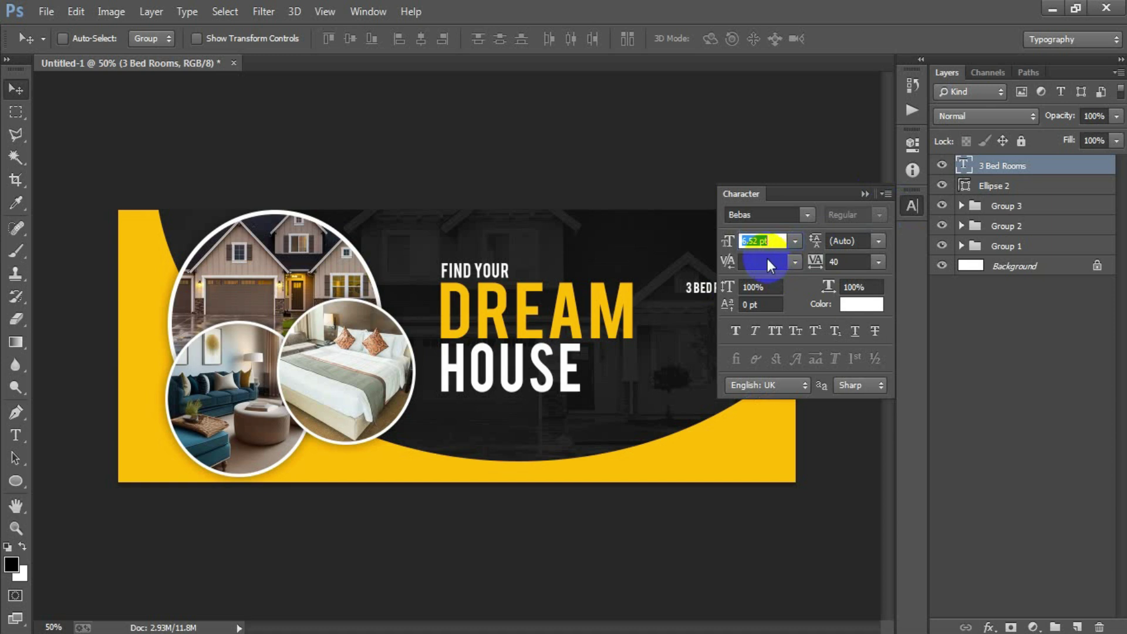
pyautogui.write('4')
pyautogui.press('BackSpace')
pyautogui.write('5.')
pyautogui.press('Return')
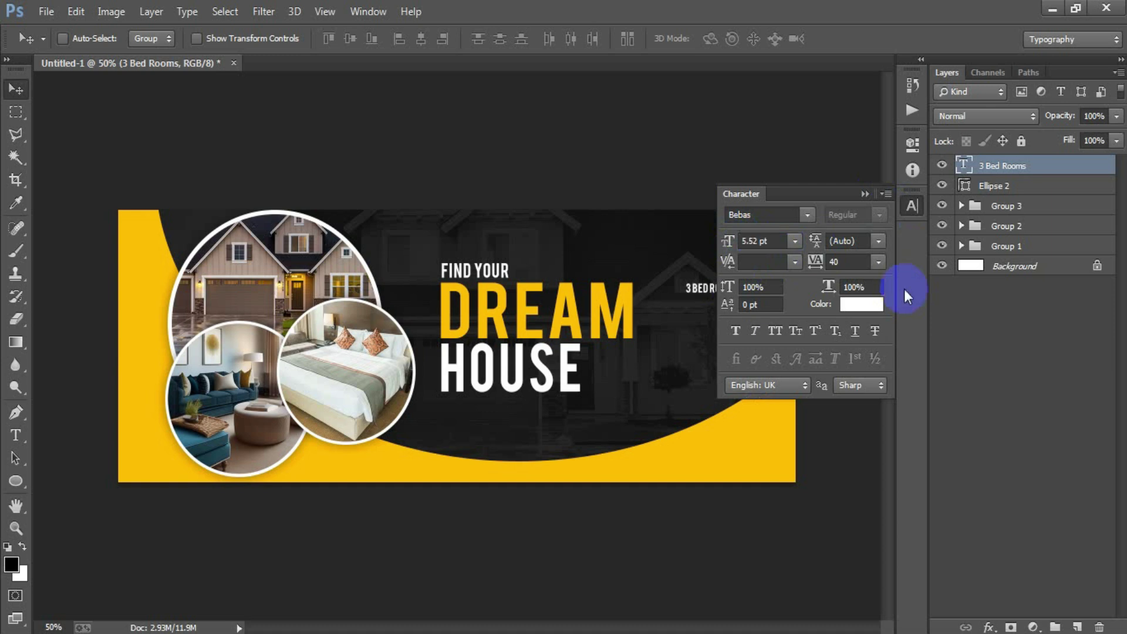
pyautogui.click(866, 195)
pyautogui.hotkey('shift', 'Right')
pyautogui.hotkey('shift', 'Right')
pyautogui.hotkey('shift', 'Right')
pyautogui.press('Up')
pyautogui.press('Up')
pyautogui.press('Up')
pyautogui.press('Right')
pyautogui.hotkey('shift', 'Right')
pyautogui.press('Right')
pyautogui.press('Right')
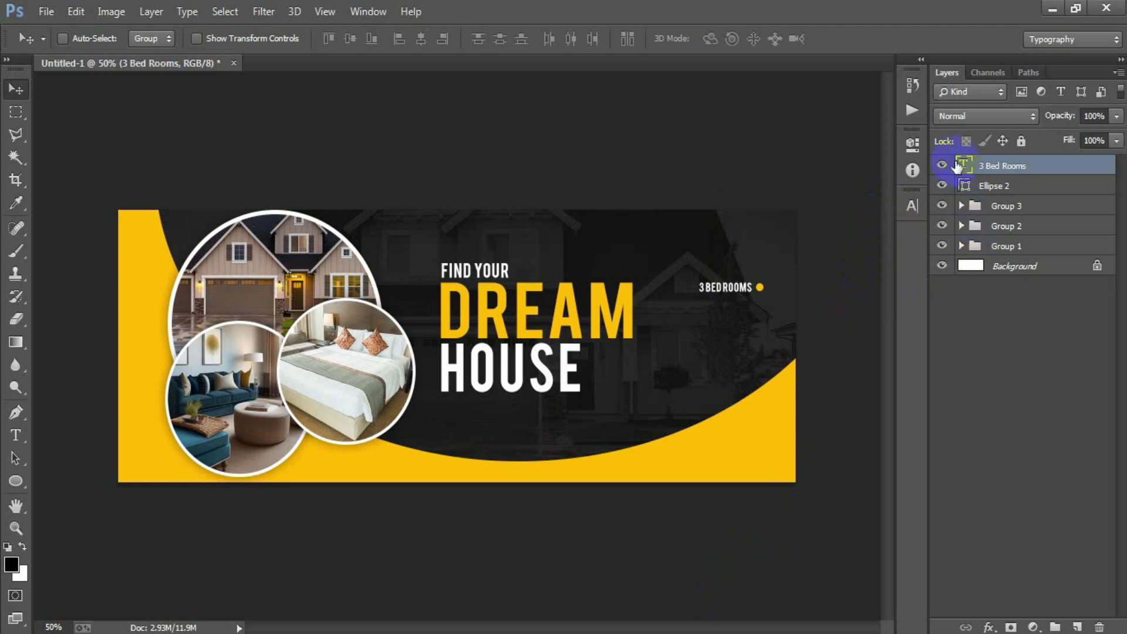
# - Duplicate the text and dot below and change the copy to '1 Living Room'
pyautogui.doubleClick(957, 167)
pyautogui.keyDown('shift'); pyautogui.click(998, 186); pyautogui.keyUp('shift')
pyautogui.hotkey('ctrl', 'j')
pyautogui.hotkey('shift', 'Down')
pyautogui.hotkey('shift', 'Down')
pyautogui.hotkey('shift', 'Down')
pyautogui.hotkey('shift', 'Down')
pyautogui.hotkey('shift', 'Down')
pyautogui.hotkey('shift', 'Down')
pyautogui.hotkey('shift', 'Down')
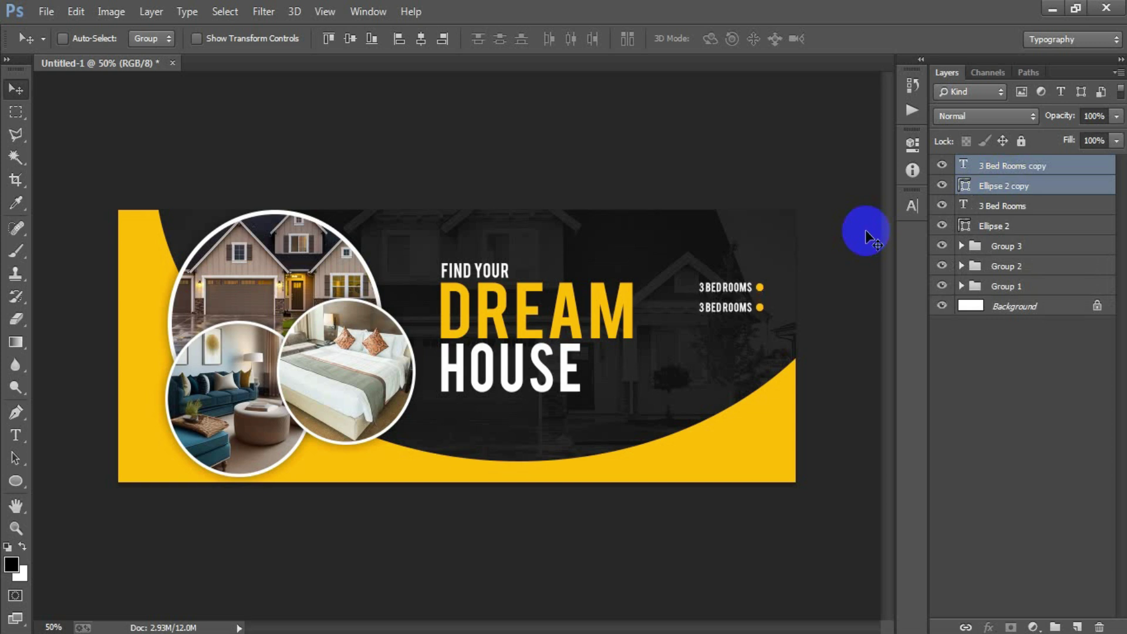
pyautogui.click(957, 168)
pyautogui.doubleClick(963, 167)
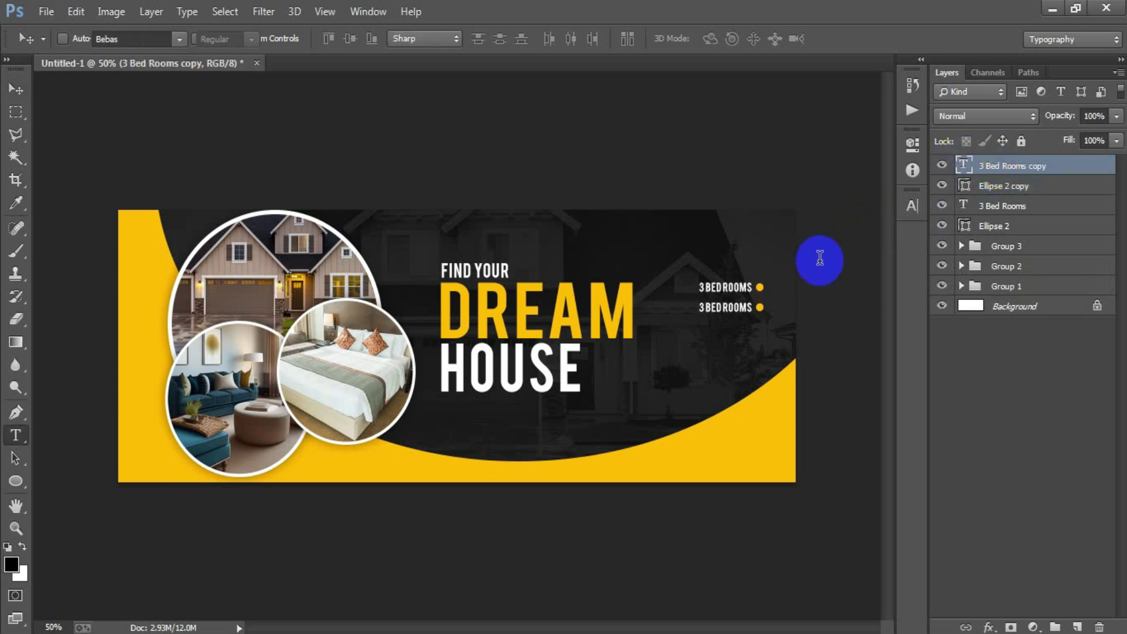
pyautogui.write('1 Living Room')
pyautogui.click(844, 40)
pyautogui.press('v')
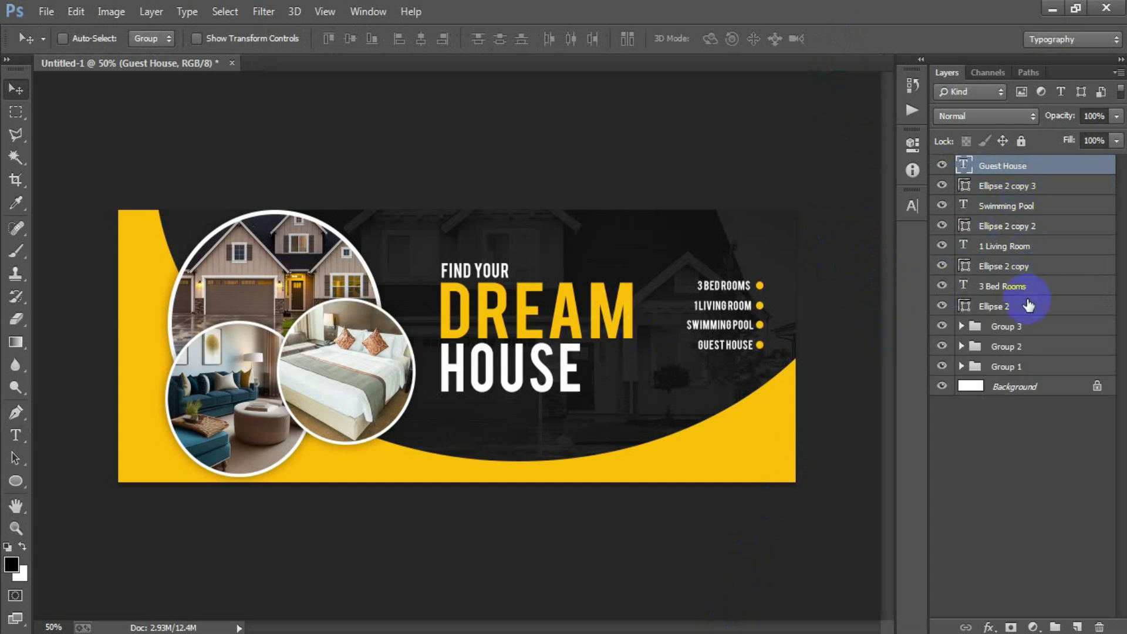
# - Group all feature-list layers into Group 4 and nudge it right and down
pyautogui.keyDown('shift'); pyautogui.click(1028, 305); pyautogui.keyUp('shift')
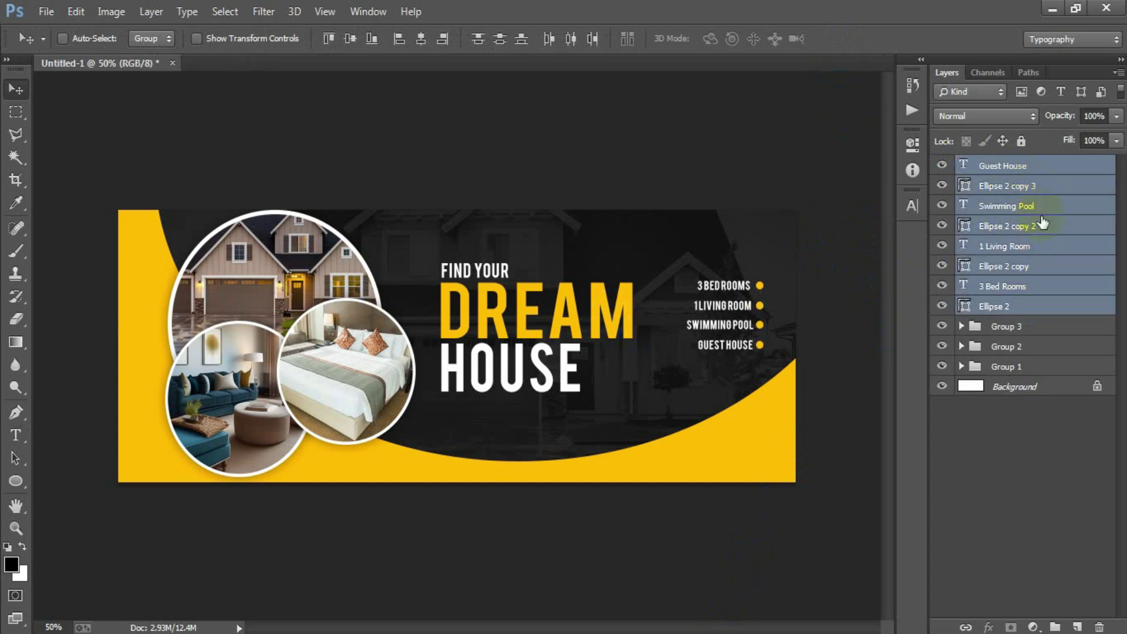
pyautogui.hotkey('ctrl', 'g')
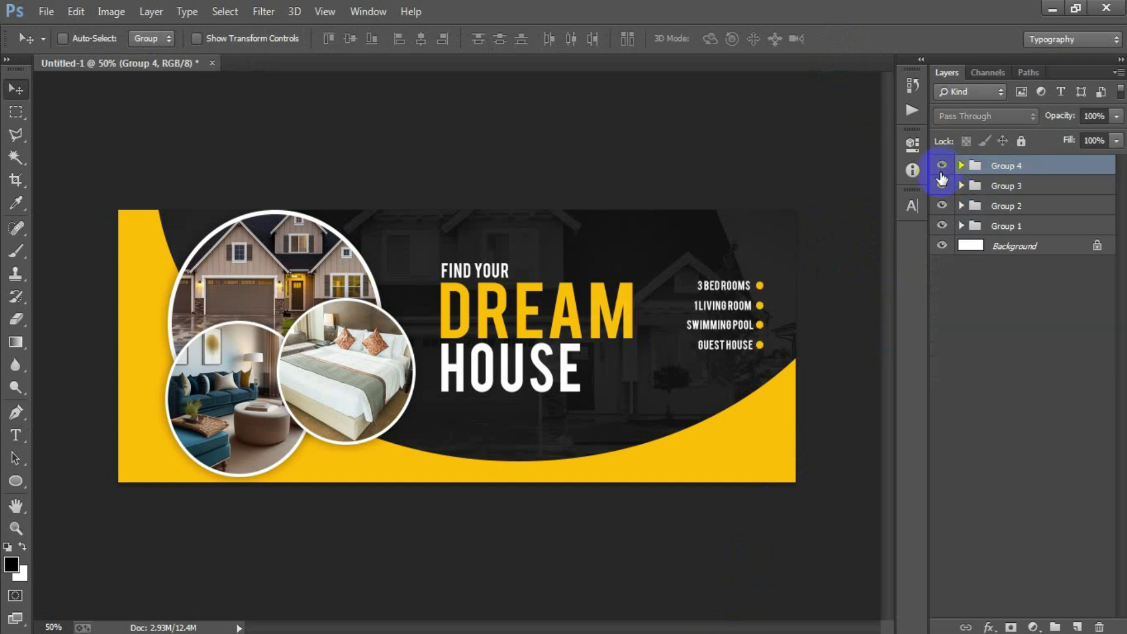
pyautogui.press('Right')
pyautogui.press('Right')
pyautogui.press('Right')
pyautogui.press('Right')
pyautogui.press('Right')
pyautogui.press('Right')
pyautogui.press('Right')
pyautogui.press('Right')
pyautogui.press('Right')
pyautogui.press('Down')
pyautogui.press('Right')
pyautogui.press('Right')
pyautogui.press('Right')
pyautogui.press('Down')
pyautogui.press('Right')
pyautogui.press('Right')
pyautogui.press('Right')
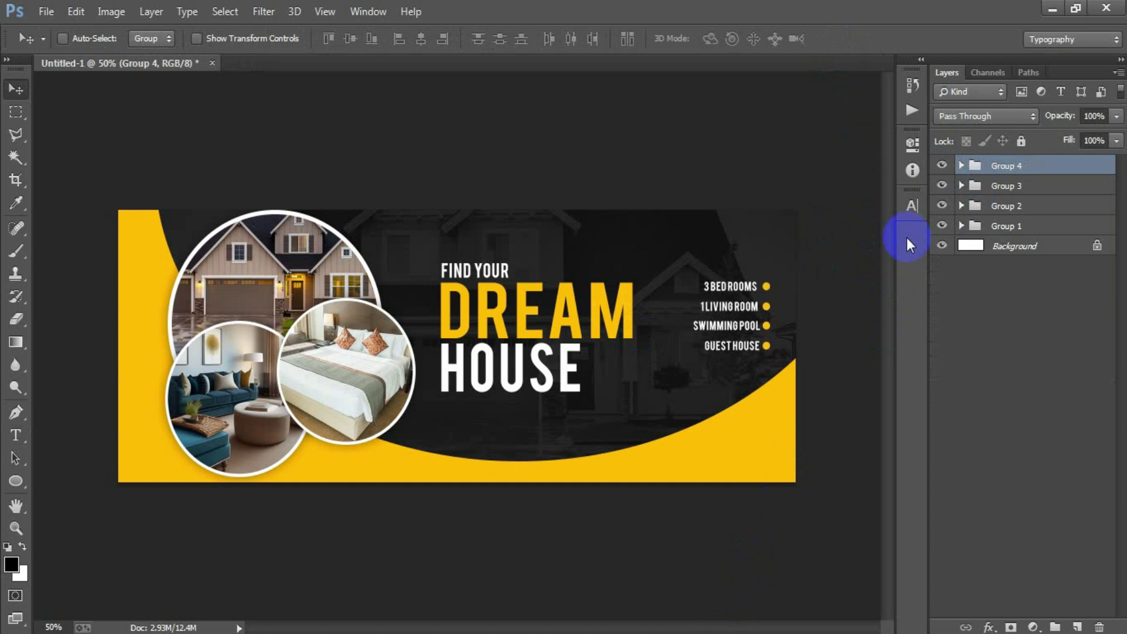
# - Draw a white-filled button rectangle on a new layer above the curve, lower right
pyautogui.click(1087, 627)
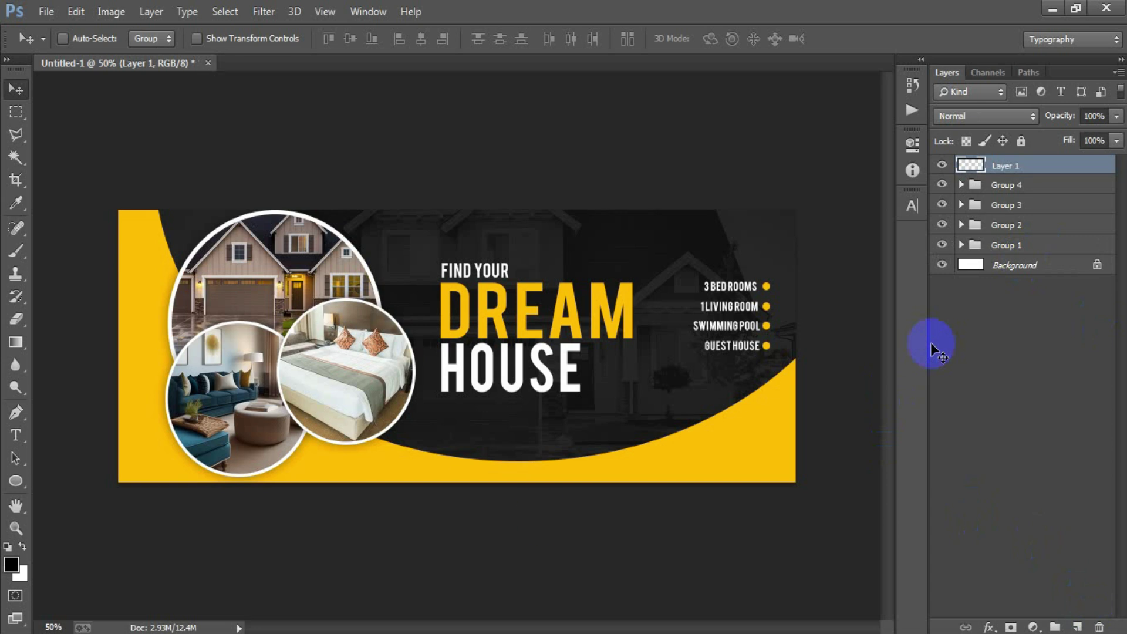
pyautogui.click(16, 482)
pyautogui.rightClick(18, 487)
pyautogui.click(59, 472)
pyautogui.moveTo(674, 415); pyautogui.dragTo(752, 411)
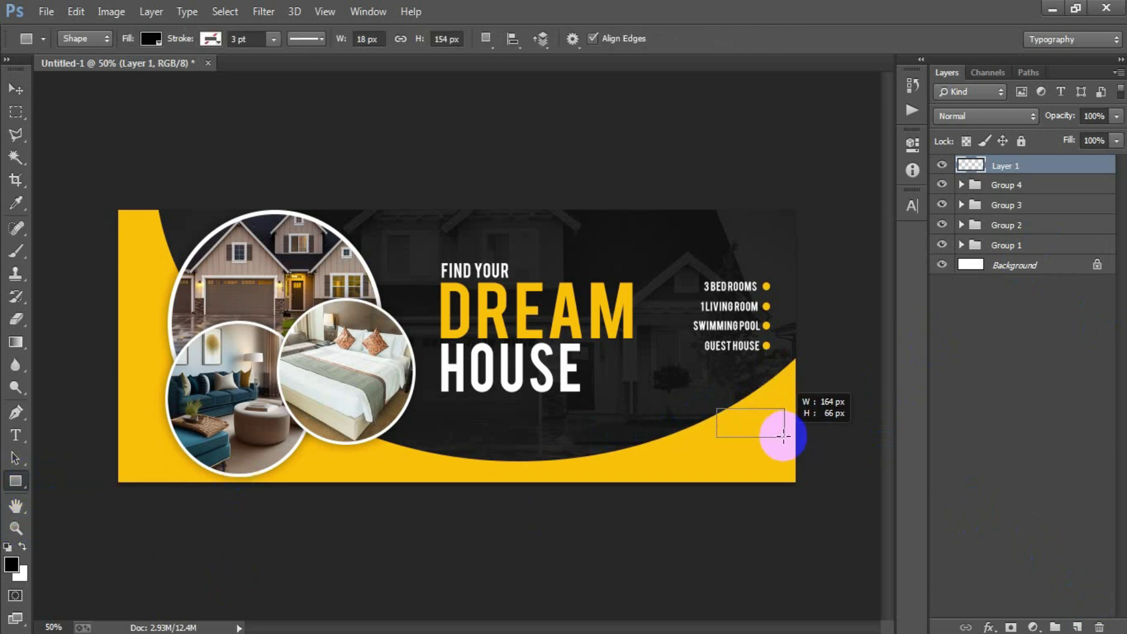
pyautogui.moveTo(752, 411); pyautogui.dragTo(791, 432)
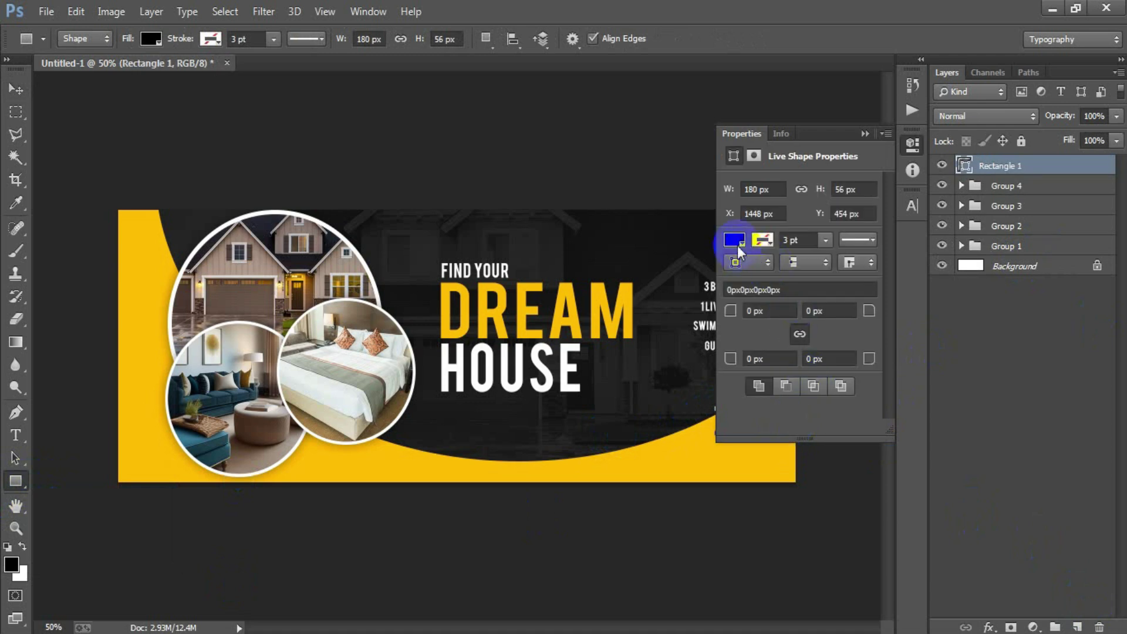
pyautogui.click(736, 242)
pyautogui.click(745, 340)
pyautogui.click(16, 89)
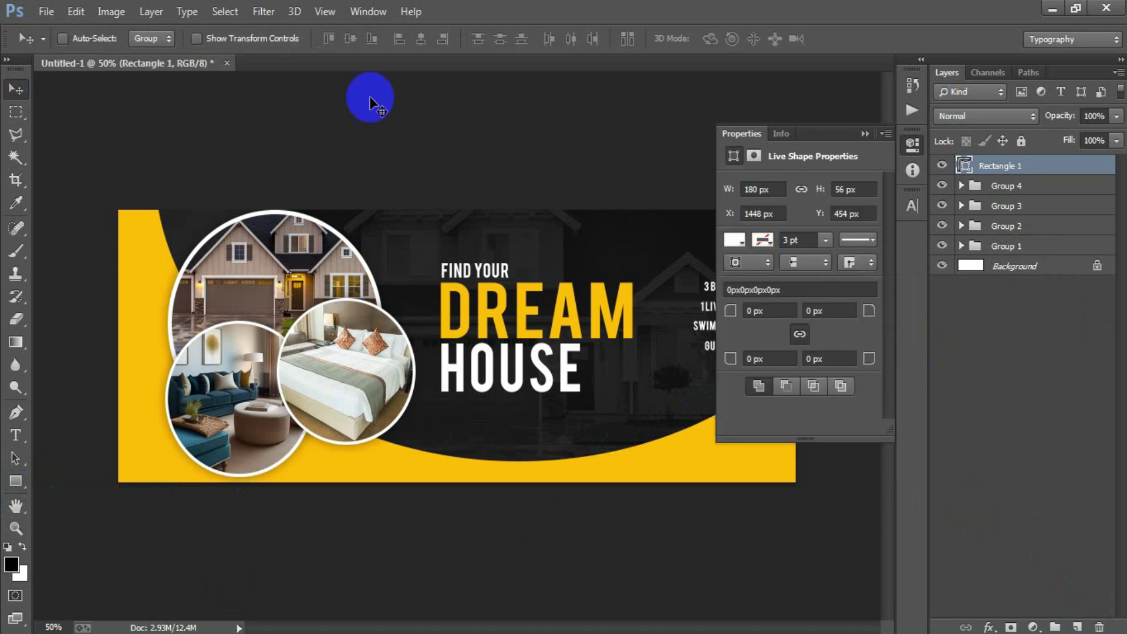
pyautogui.click(864, 134)
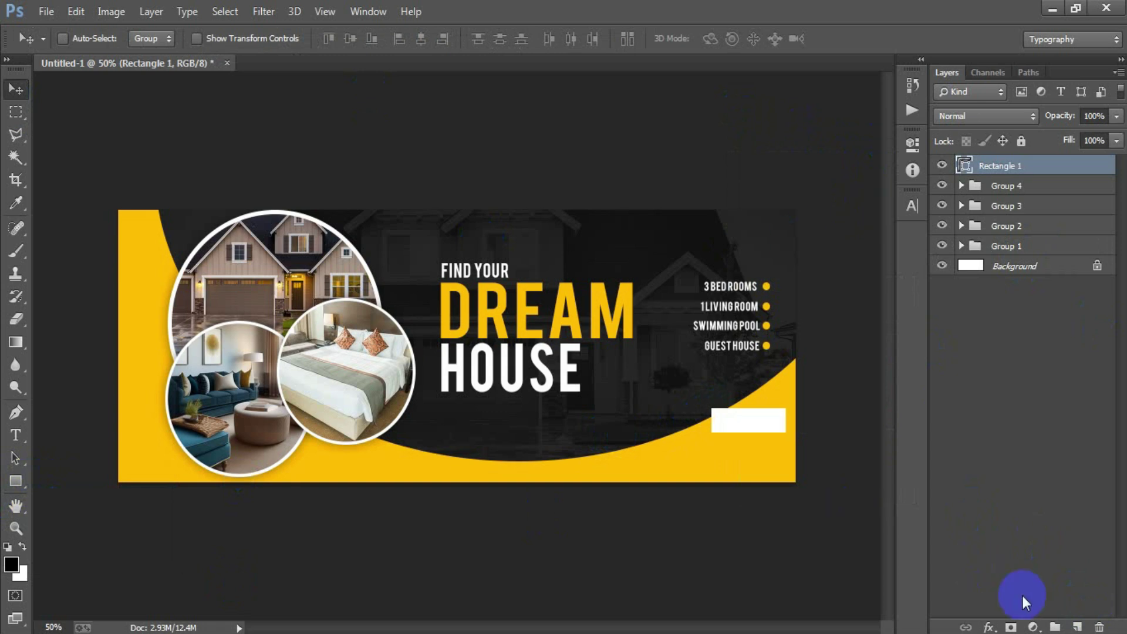
# - Add BOOK NOW text coloured 1a1a1a and place it on the white rectangle
pyautogui.click(1077, 627)
pyautogui.click(16, 435)
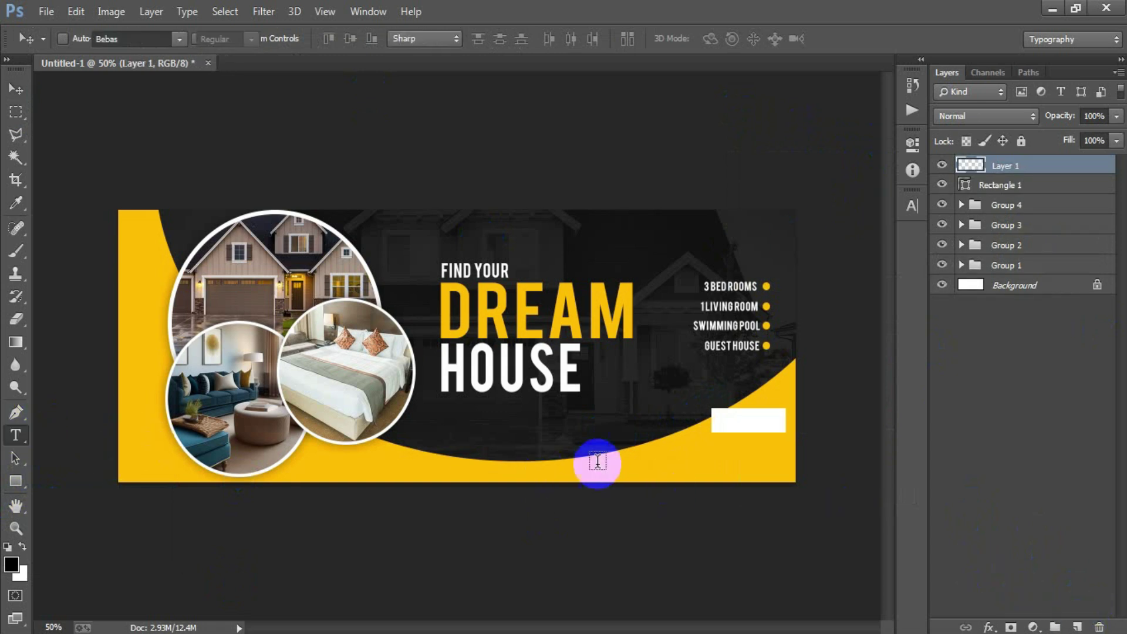
pyautogui.click(669, 462)
pyautogui.write('BOOK NOW')
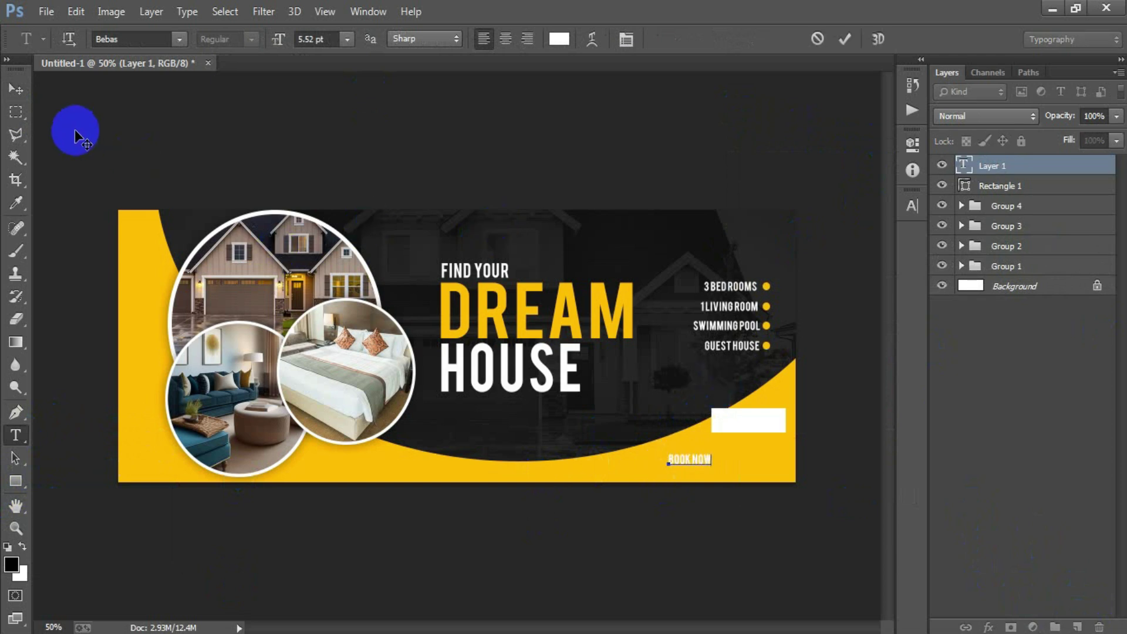
pyautogui.click(16, 89)
pyautogui.click(912, 205)
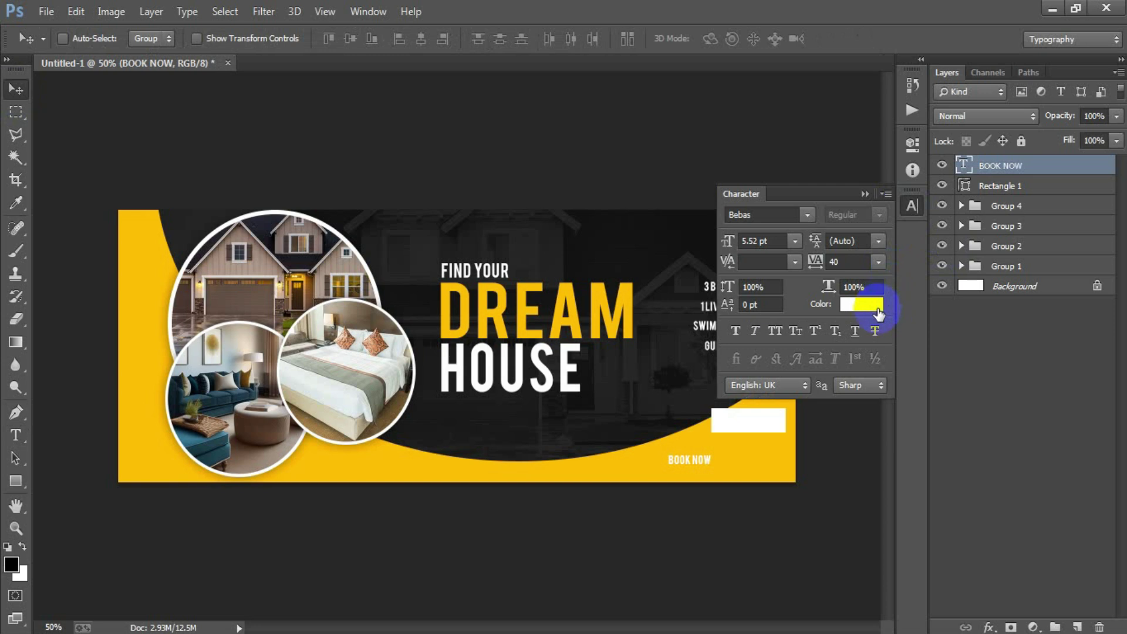
pyautogui.click(862, 304)
pyautogui.write('1a1a1a')
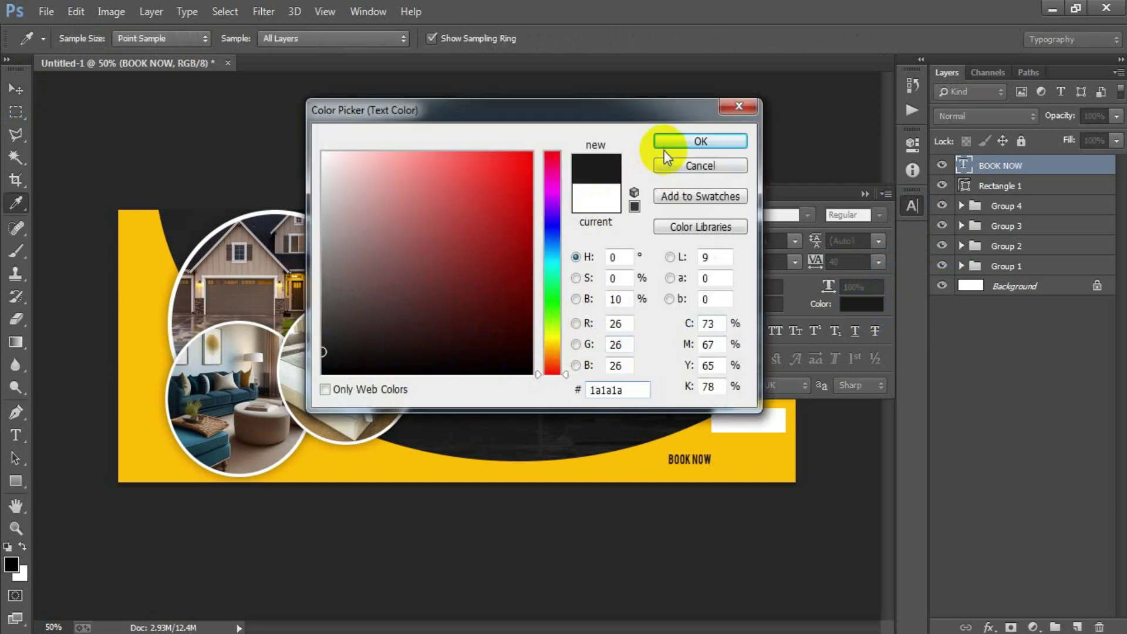
pyautogui.click(670, 142)
pyautogui.click(864, 195)
pyautogui.moveTo(687, 460); pyautogui.dragTo(751, 422)
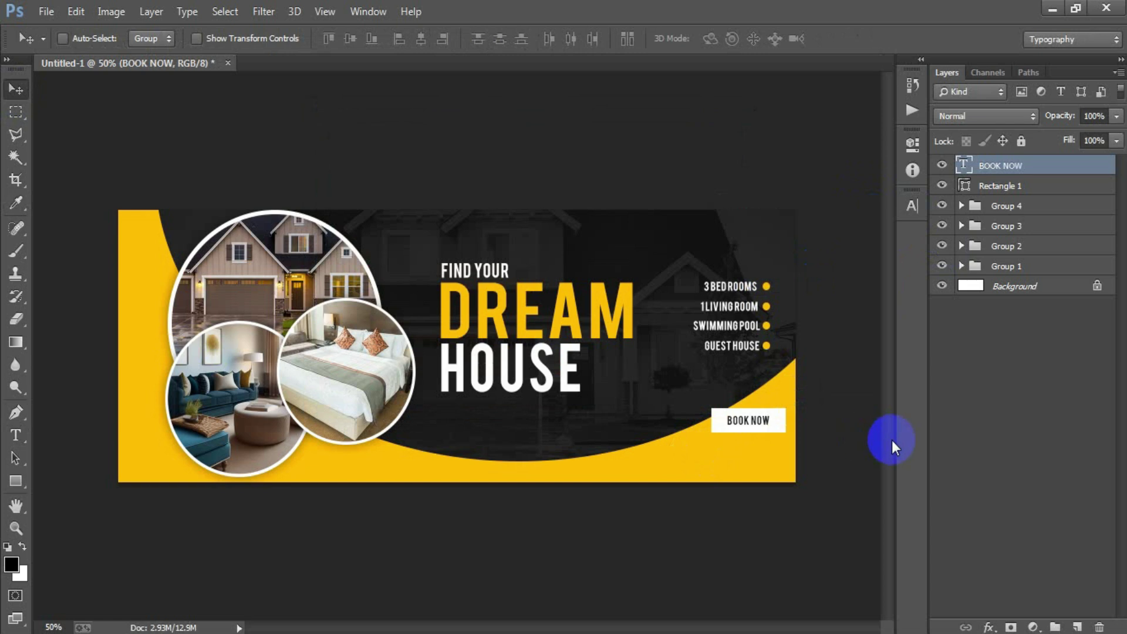
pyautogui.keyDown('shift'); pyautogui.click(998, 187); pyautogui.keyUp('shift')
# - Center BOOK NOW horizontally on the rectangle, check the phone number layer, and add Layer 1
pyautogui.click(421, 40)
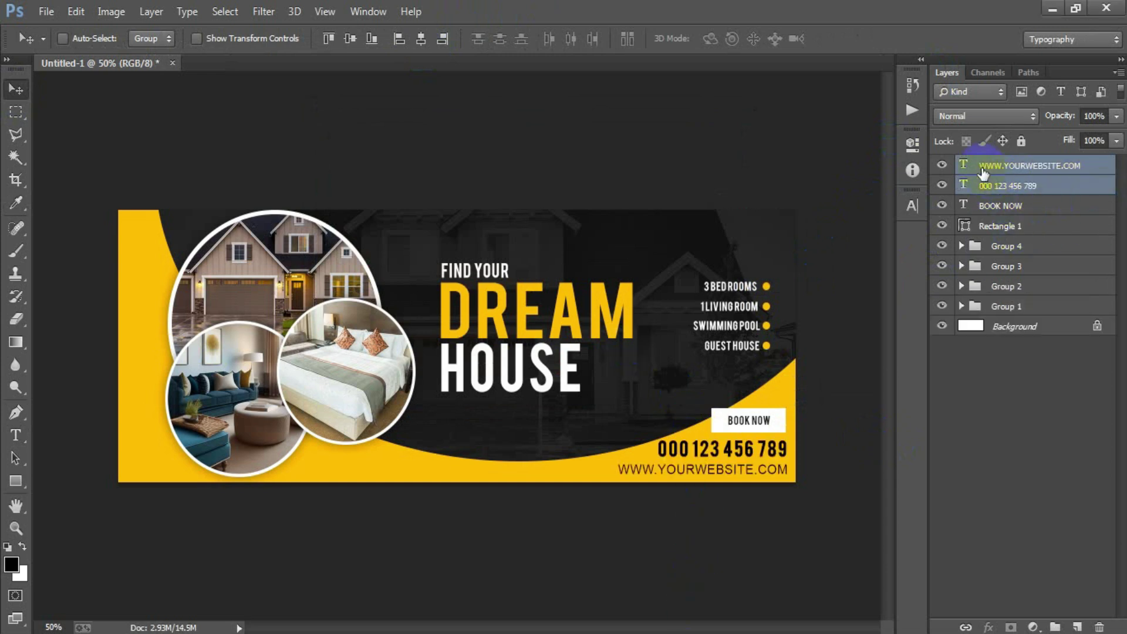
pyautogui.click(942, 185)
pyautogui.keyDown('ctrl'); pyautogui.click(984, 187); pyautogui.keyUp('ctrl')
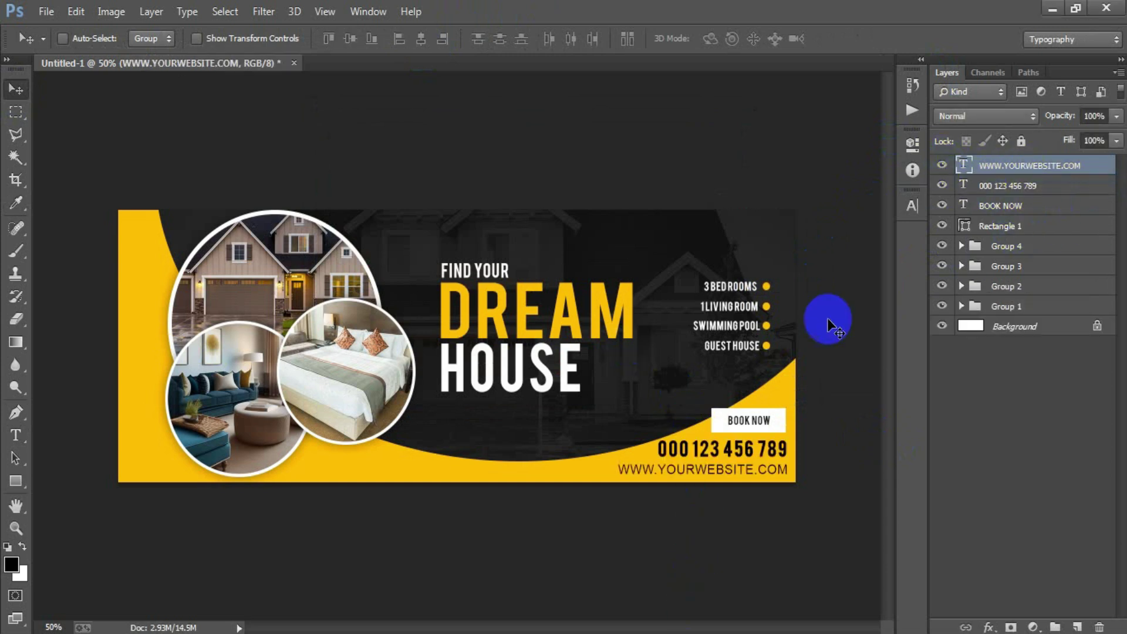
pyautogui.click(1077, 625)
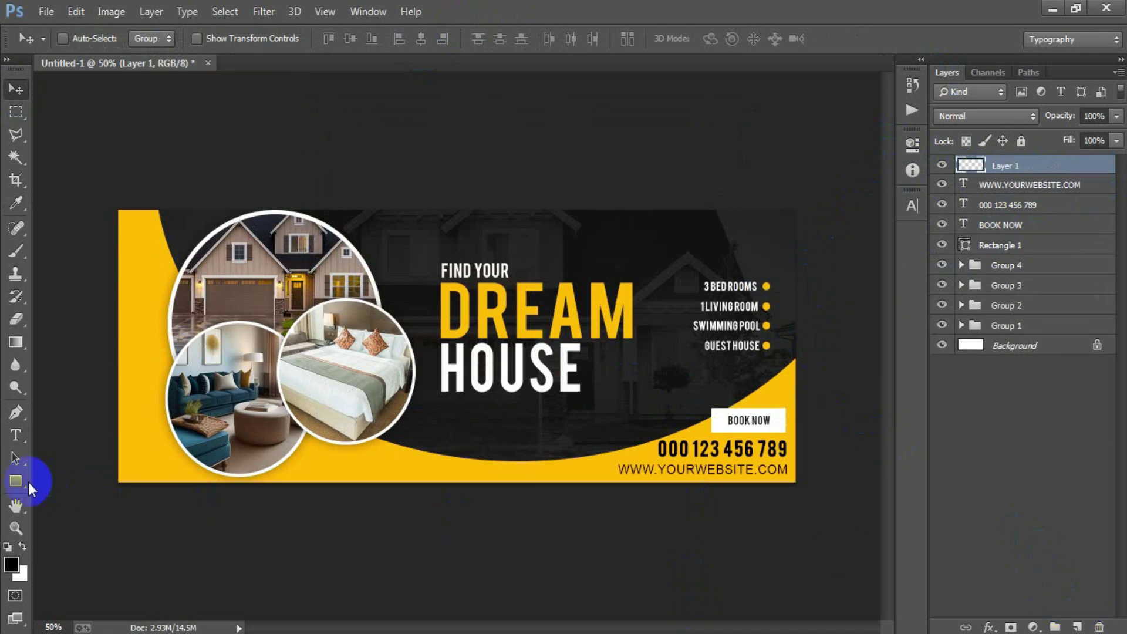
# - Draw a circle filled with the banner's sampled yellow where the three photos meet
pyautogui.moveTo(17, 481); pyautogui.dragTo(90, 516)
pyautogui.click(89, 512)
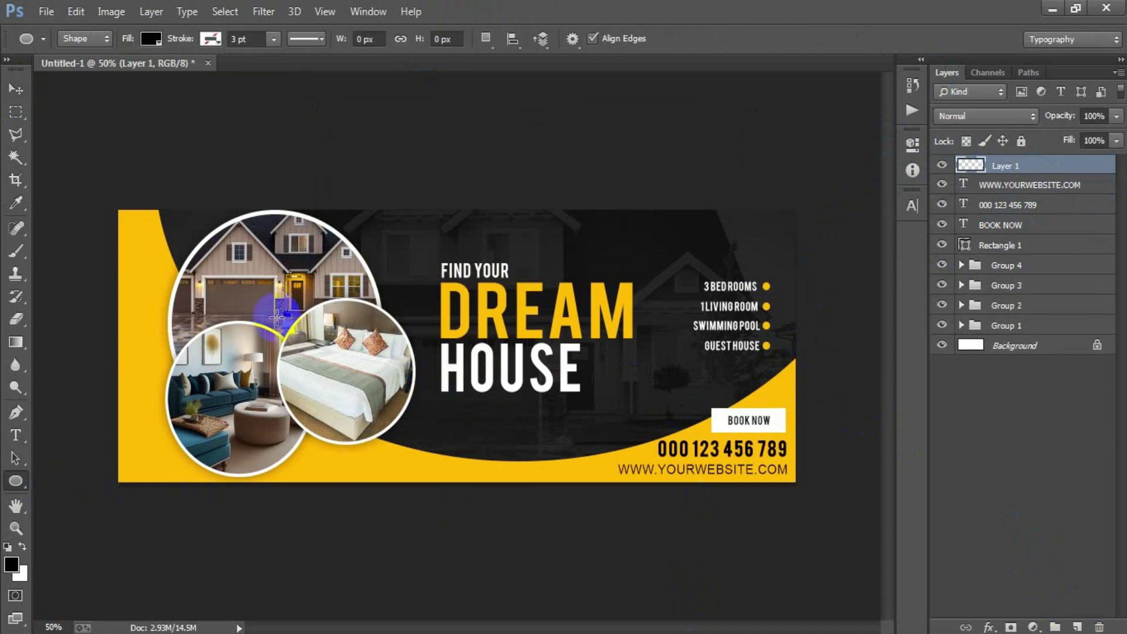
pyautogui.moveTo(287, 345); pyautogui.dragTo(359, 412)
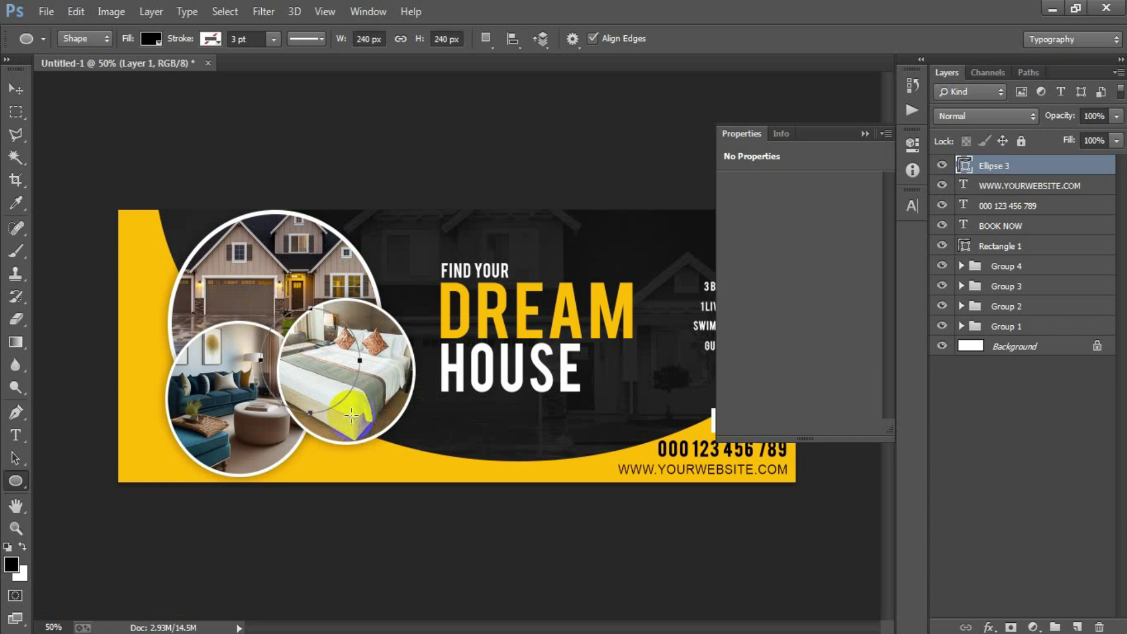
pyautogui.click(20, 92)
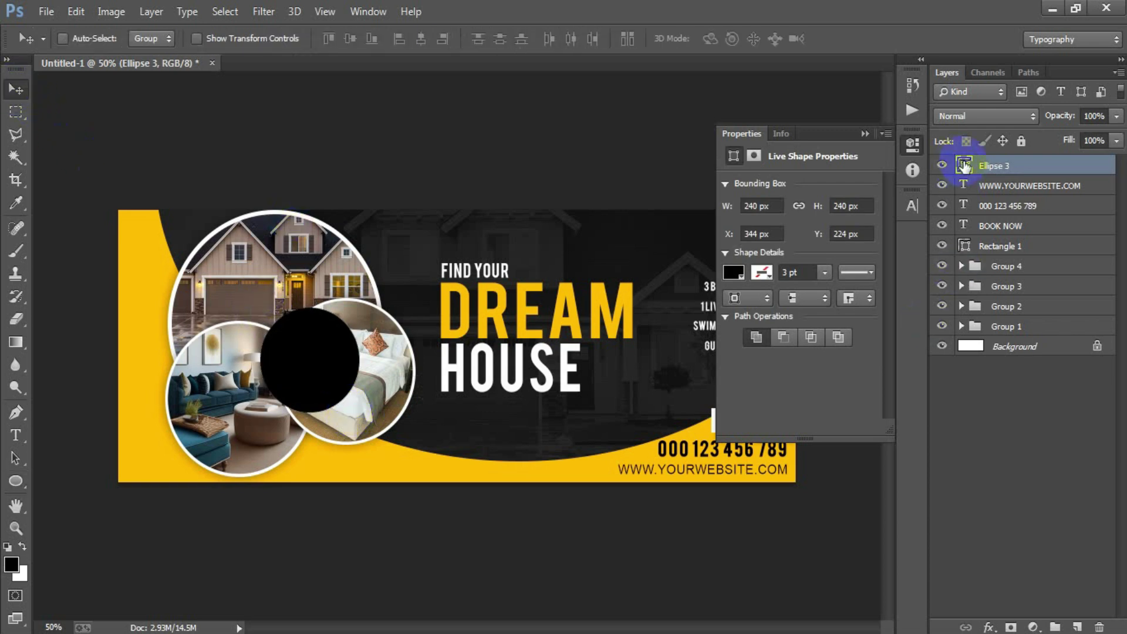
pyautogui.doubleClick(965, 165)
pyautogui.click(367, 467)
pyautogui.click(700, 141)
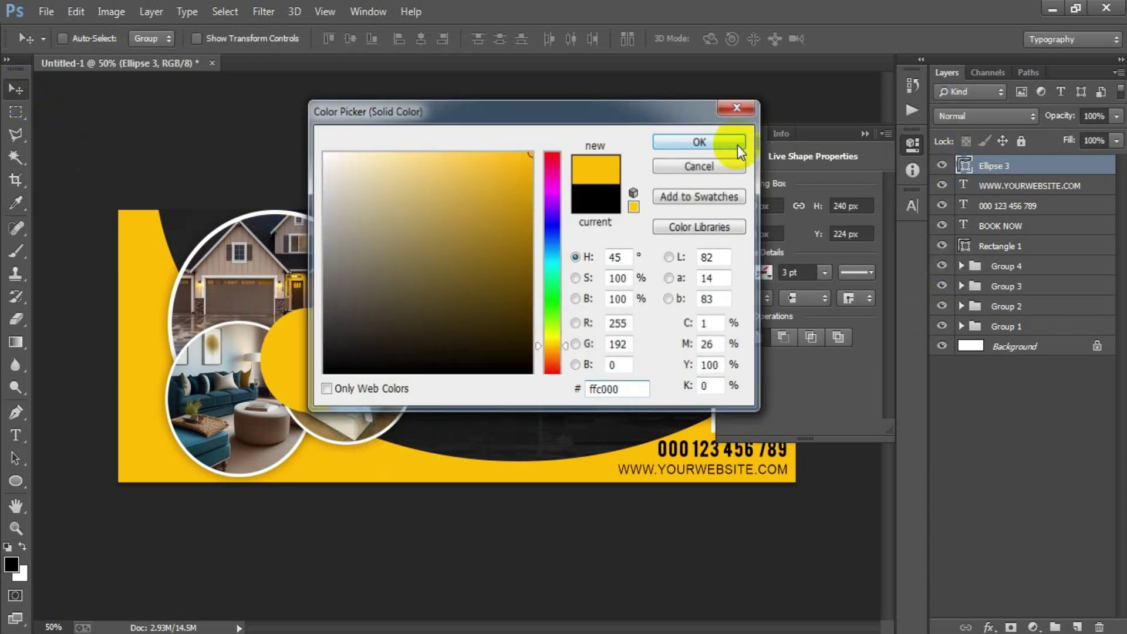
pyautogui.click(865, 134)
pyautogui.moveTo(323, 350); pyautogui.dragTo(288, 326)
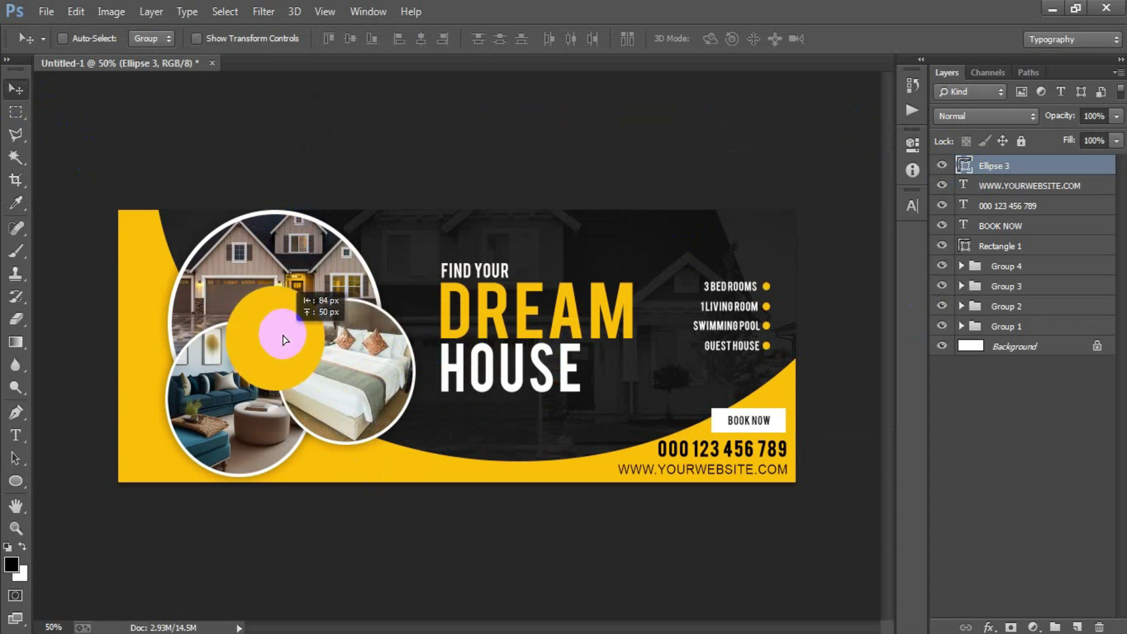
# - Give the yellow circle a drop shadow and shrink it slightly
pyautogui.rightClick(1102, 165)
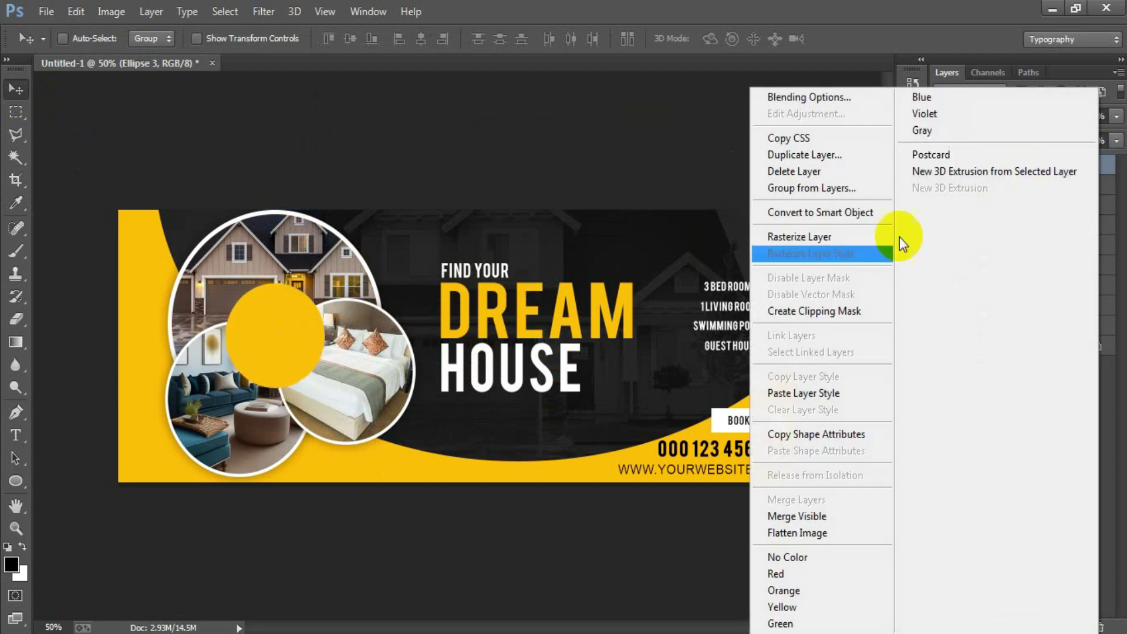
pyautogui.click(799, 393)
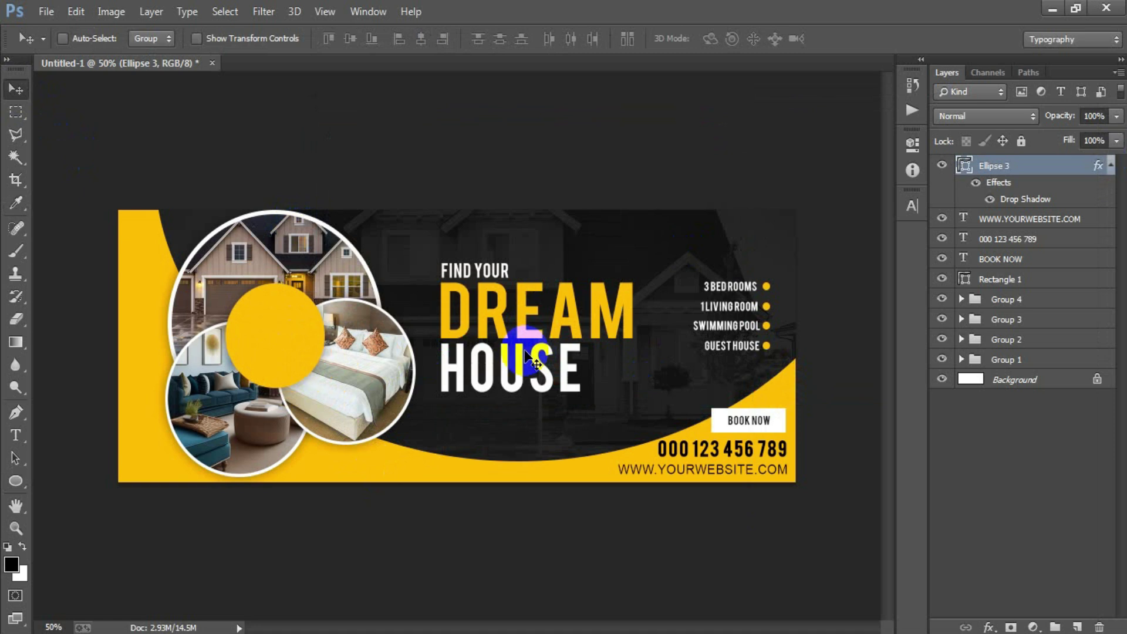
pyautogui.hotkey('ctrl', 't')
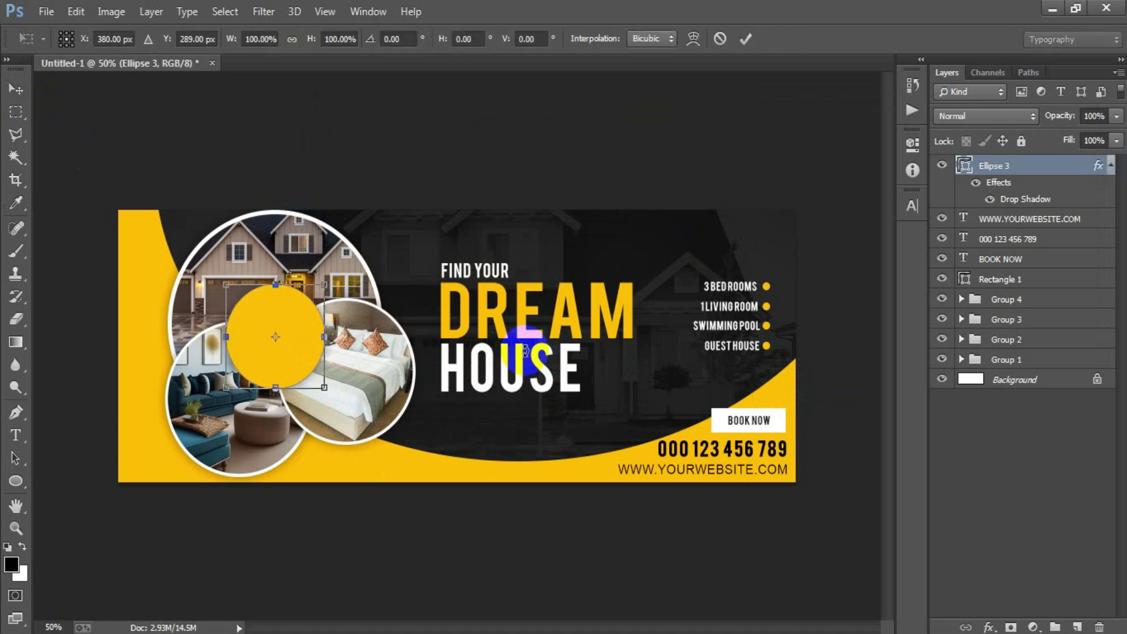
pyautogui.moveTo(324, 388); pyautogui.dragTo(316, 379)
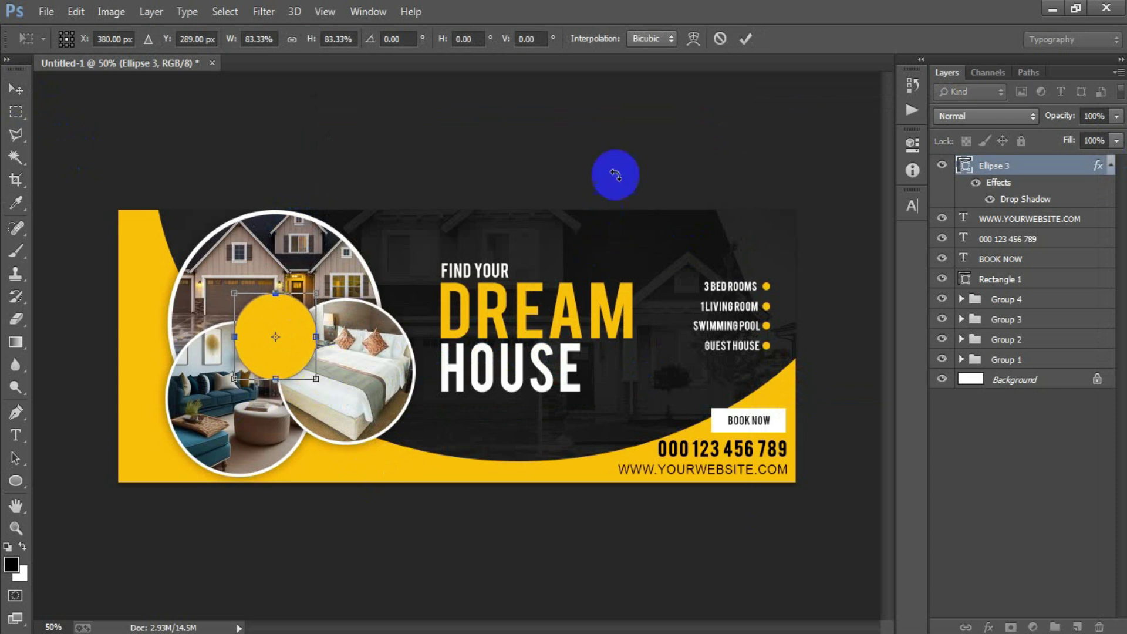
pyautogui.click(745, 38)
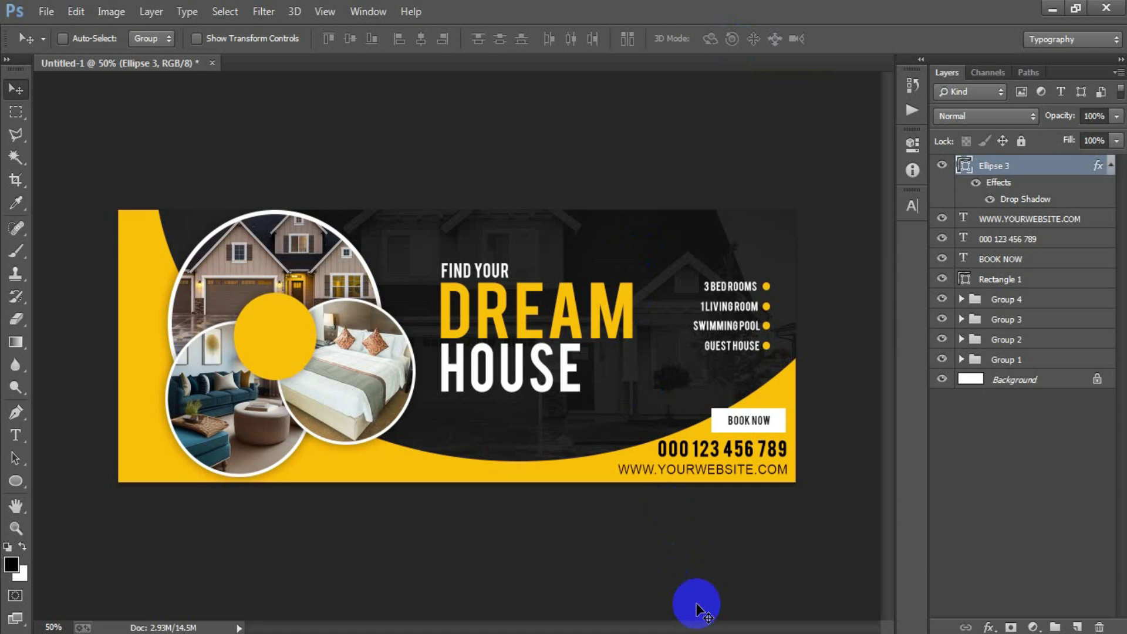
# - Paste the PRICE STARTED AT $1,500.0 text and group the badge, button and contact layers
pyautogui.hotkey('ctrl', 'v')
pyautogui.click(1008, 166)
pyautogui.keyDown('shift'); pyautogui.click(1020, 320); pyautogui.keyUp('shift')
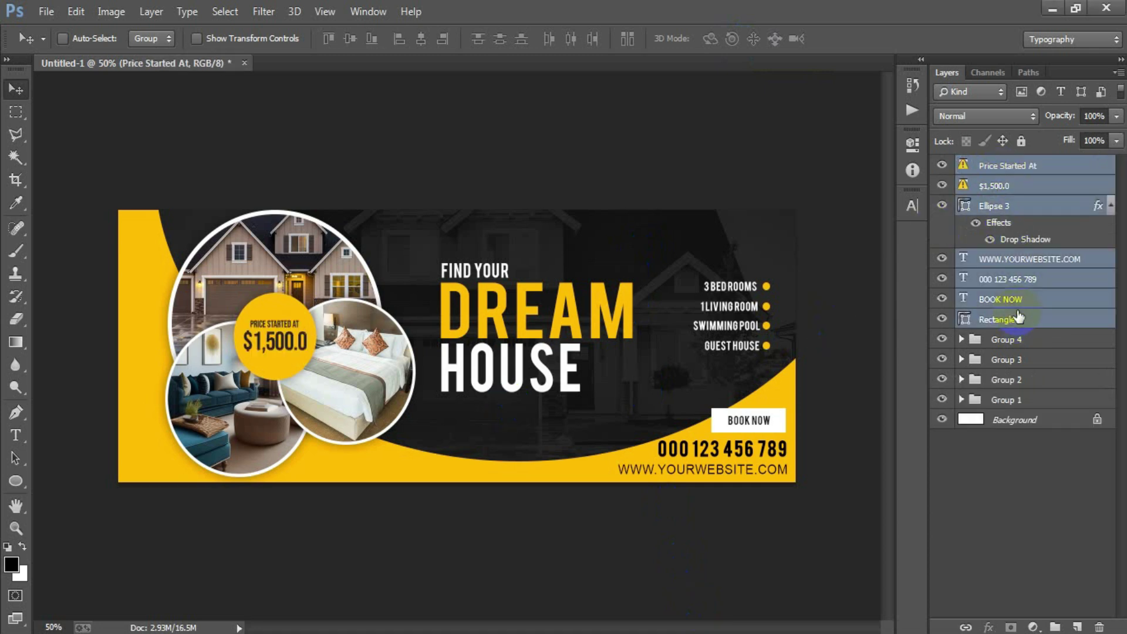
pyautogui.hotkey('ctrl', 'g')
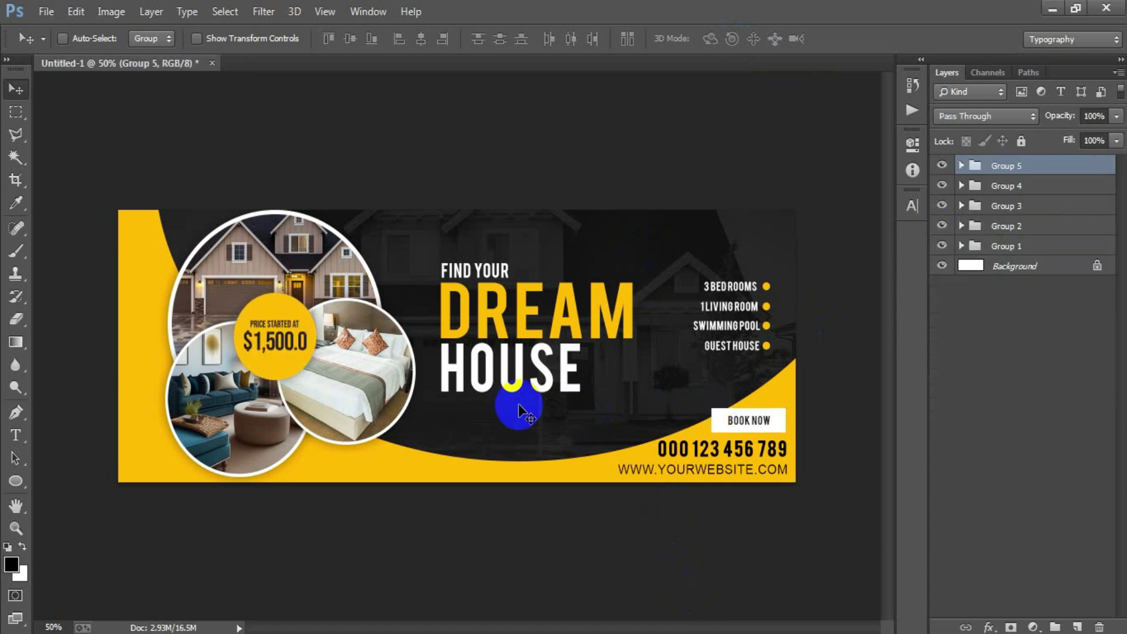
pyautogui.scroll(1, 519, 409)
pyautogui.scroll(3, 519, 407)
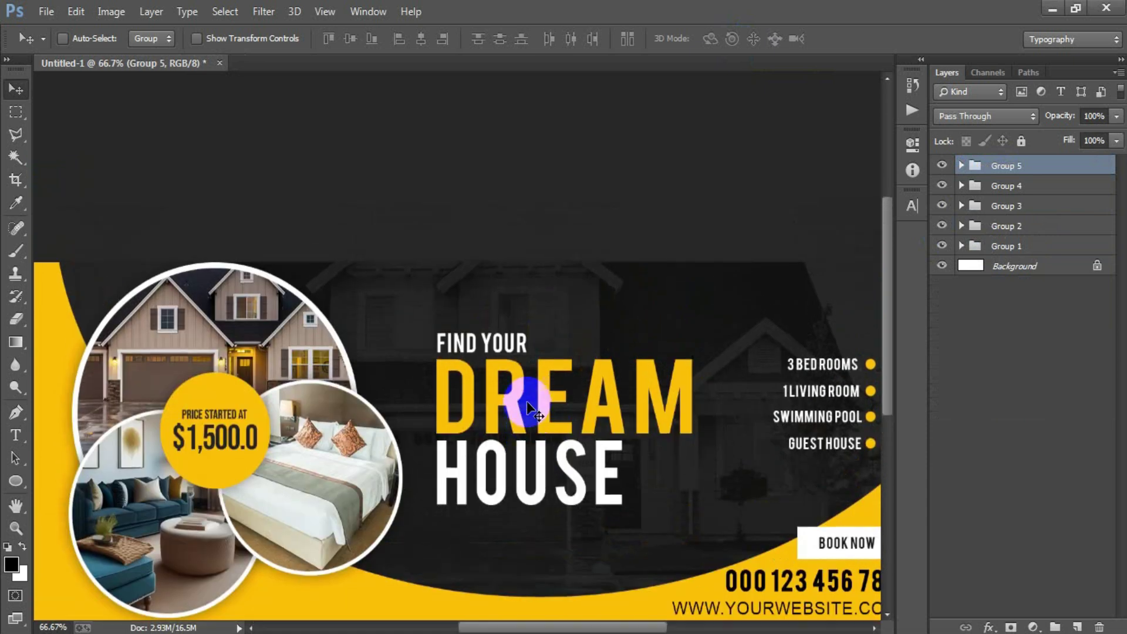
pyautogui.scroll(-2, 519, 406)
pyautogui.scroll(-1, 528, 404)
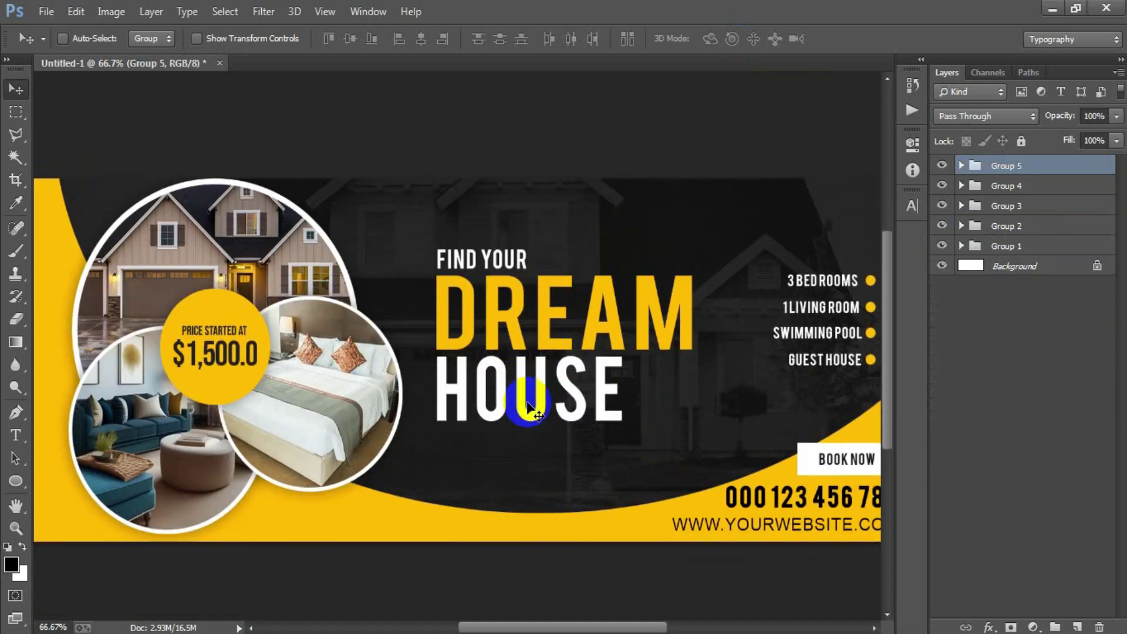
pyautogui.scroll(-1, 528, 404)
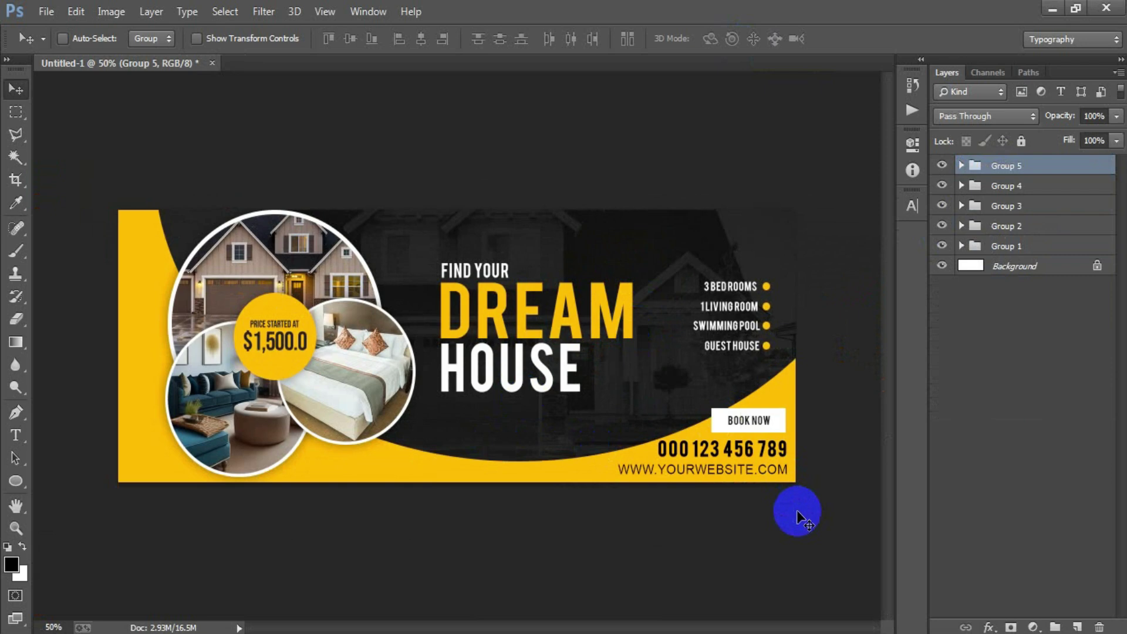